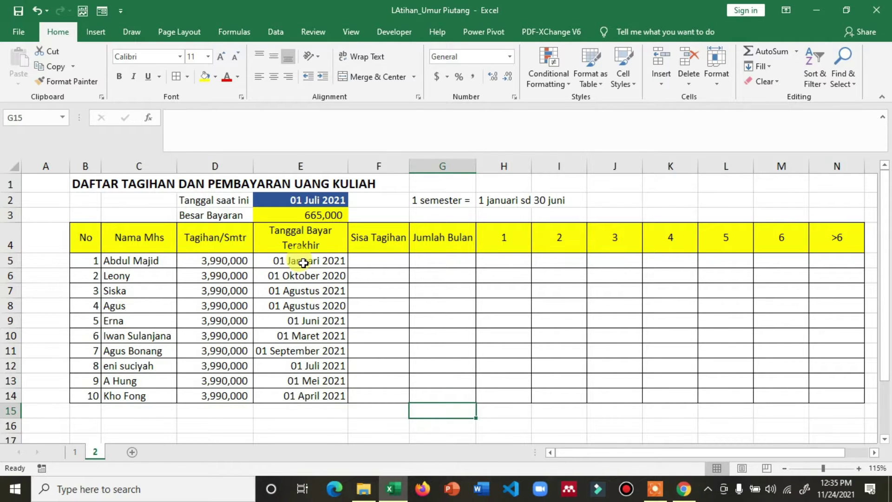
pyautogui.moveTo(300, 261); pyautogui.dragTo(272, 394)
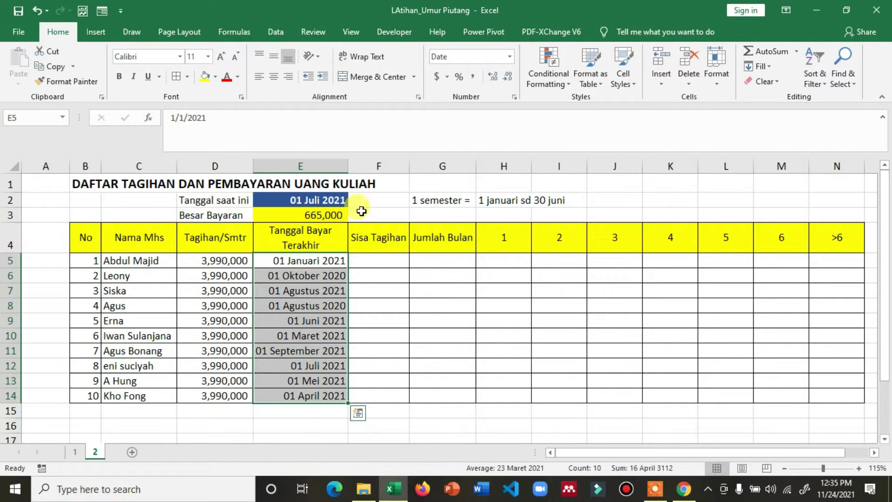
pyautogui.click(504, 256)
pyautogui.click(560, 260)
pyautogui.click(670, 261)
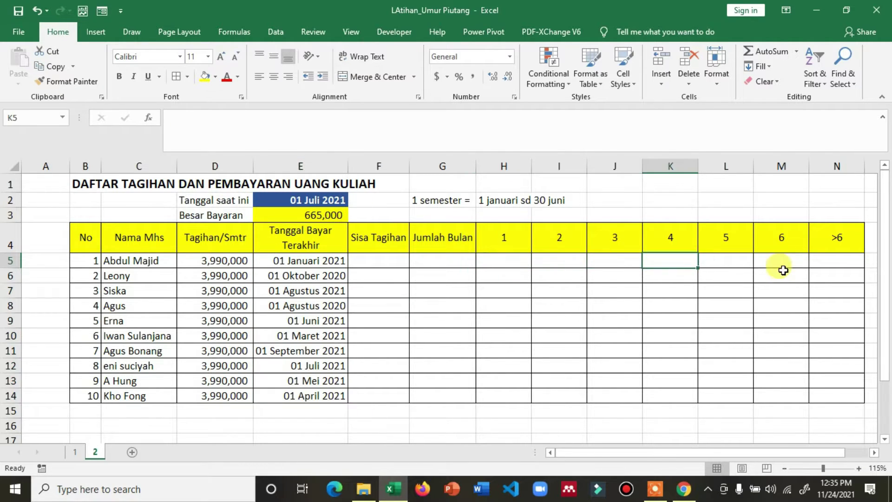
pyautogui.click(781, 275)
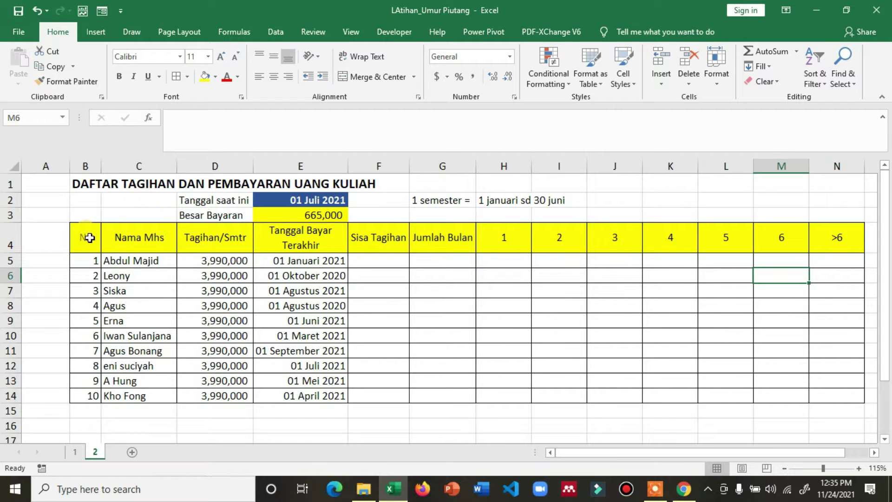
# - Make the table's header row, B4:N4, bold
pyautogui.moveTo(88, 238); pyautogui.dragTo(815, 241)
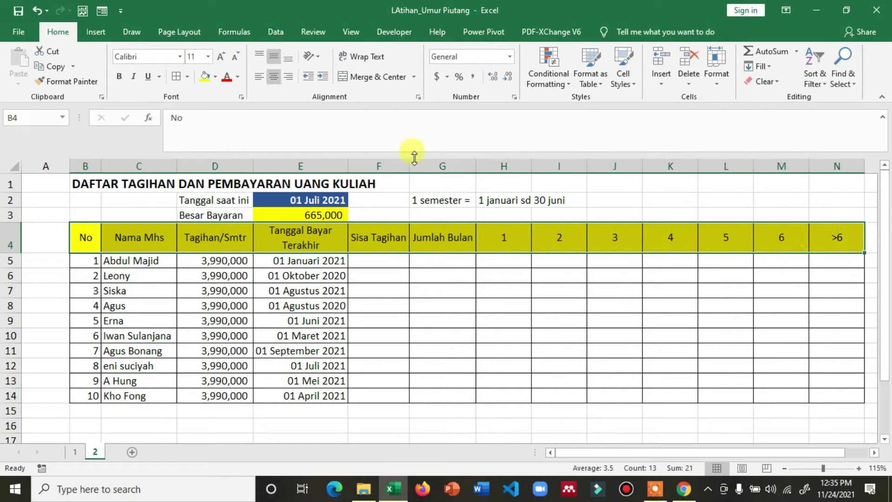
pyautogui.click(119, 77)
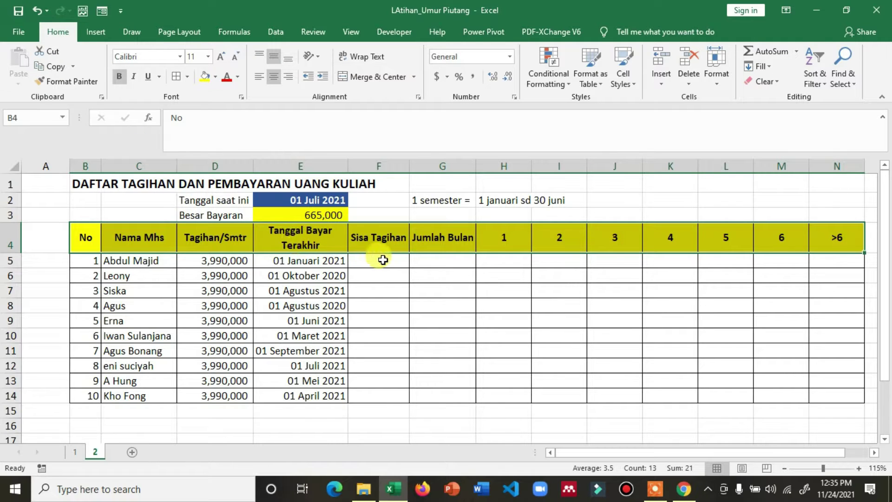
# - Examine the per-semester bills, the current date, the semester period and the payment amount that the calculations depend on
pyautogui.click(381, 259)
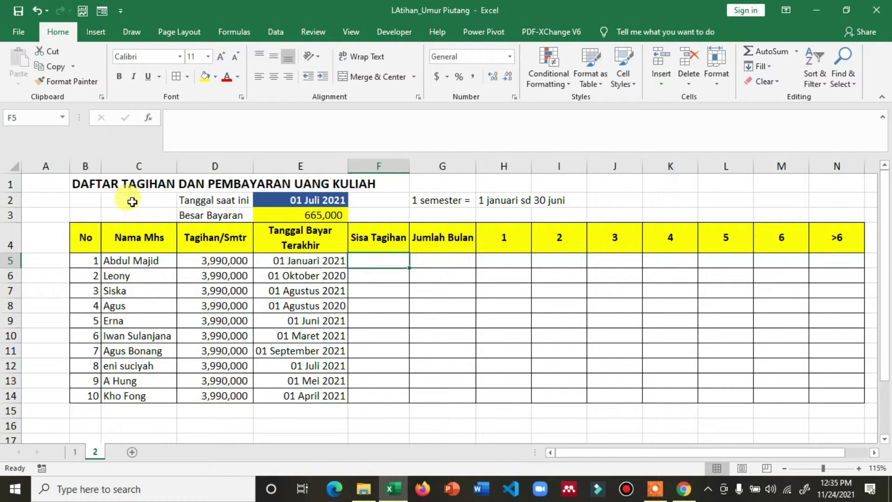
pyautogui.click(219, 262)
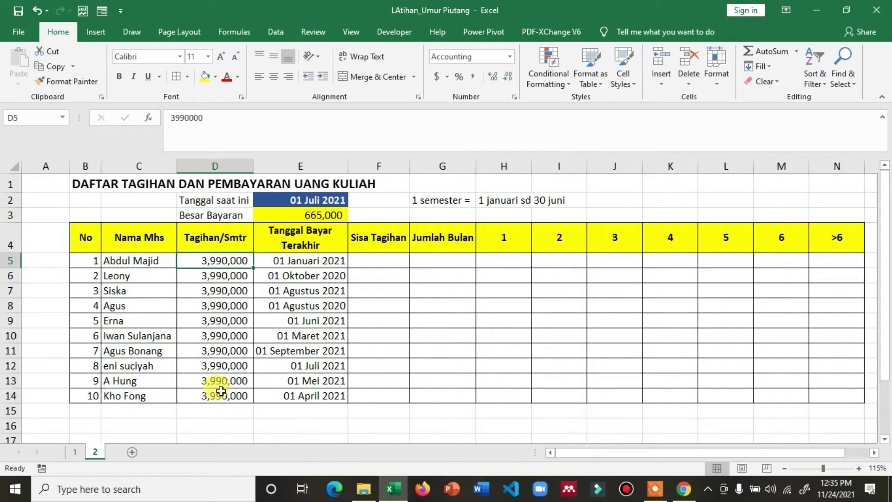
pyautogui.click(279, 199)
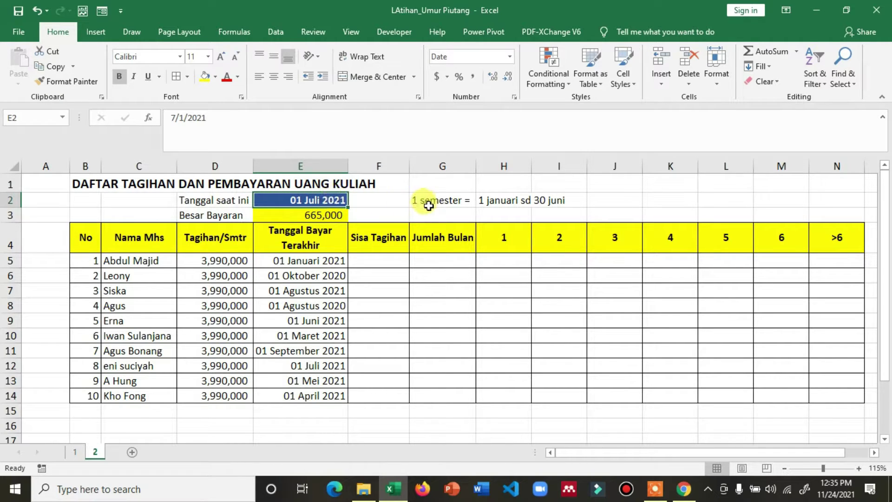
pyautogui.moveTo(420, 200); pyautogui.dragTo(558, 201)
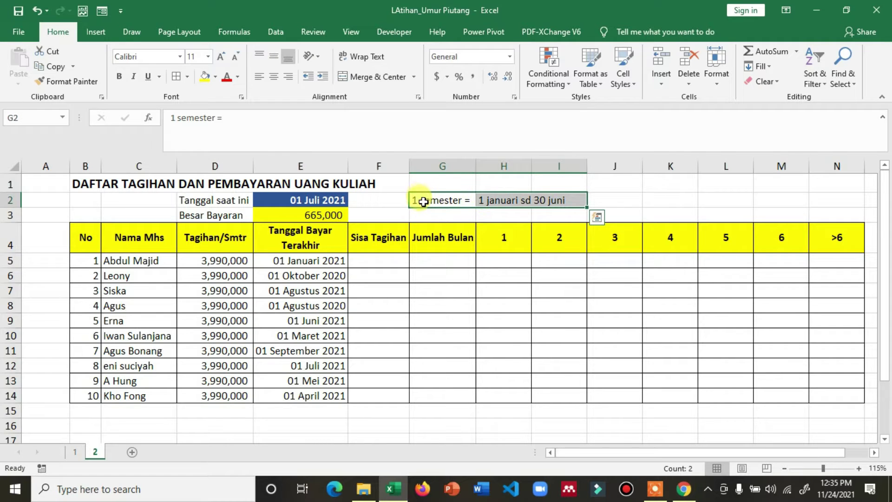
pyautogui.click(559, 200)
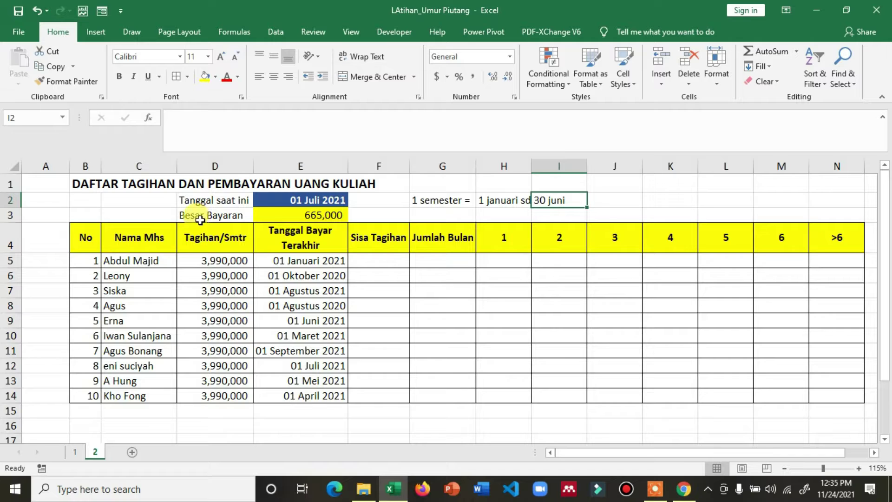
pyautogui.click(215, 263)
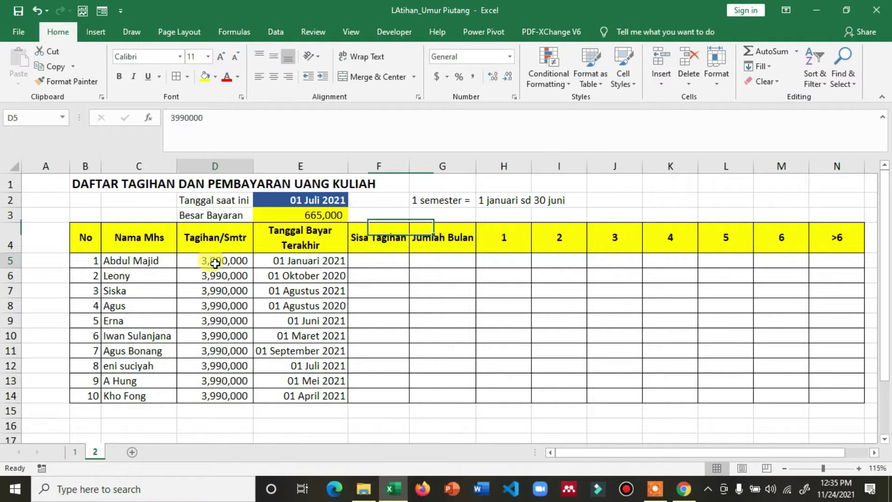
pyautogui.moveTo(215, 263); pyautogui.dragTo(212, 394)
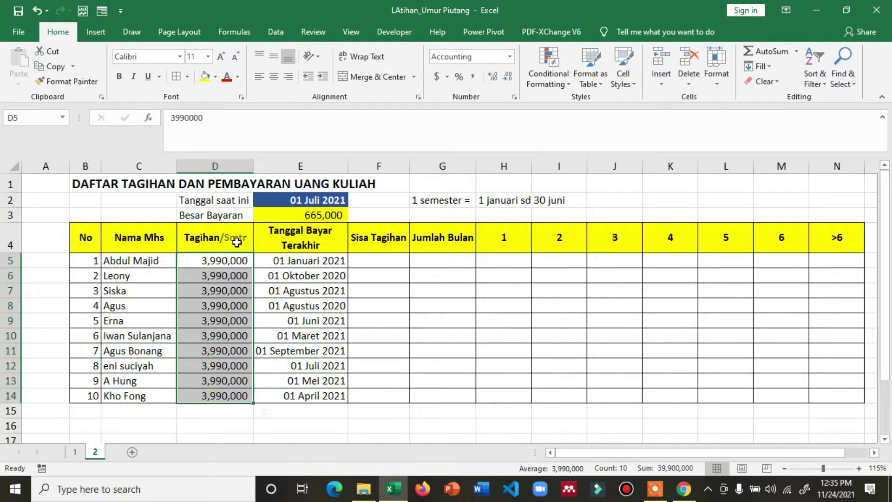
pyautogui.click(300, 213)
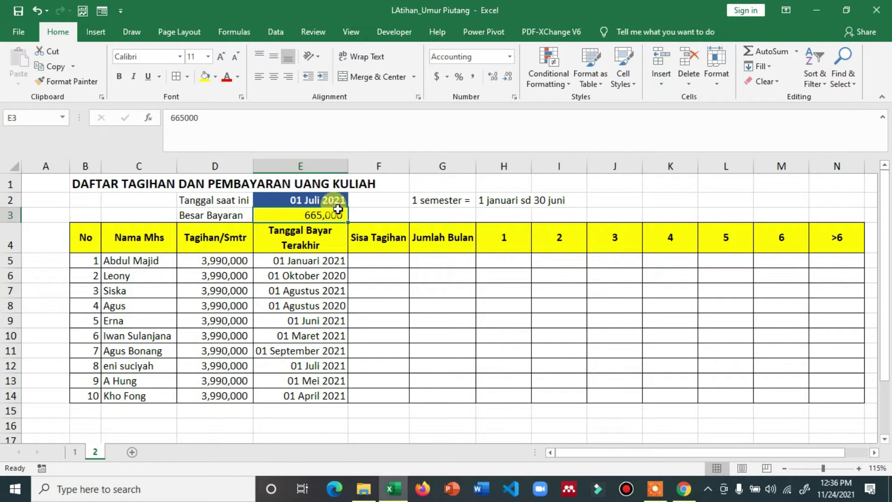
# - Check the monthly payment amount in F3 with the formula =D5/6, and clear the cell again
pyautogui.click(396, 215)
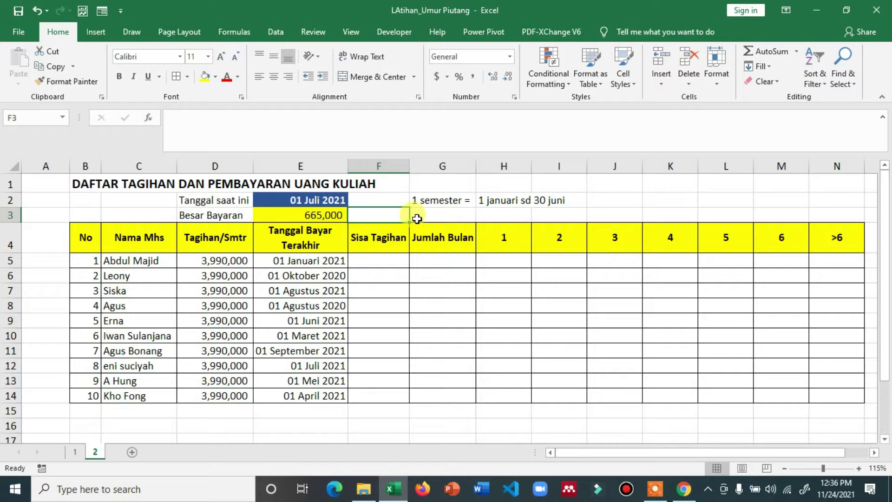
pyautogui.write('=')
pyautogui.press('Down')
pyautogui.press('Down')
pyautogui.press('Down')
pyautogui.press('Left')
pyautogui.press('Left')
pyautogui.press('Up')
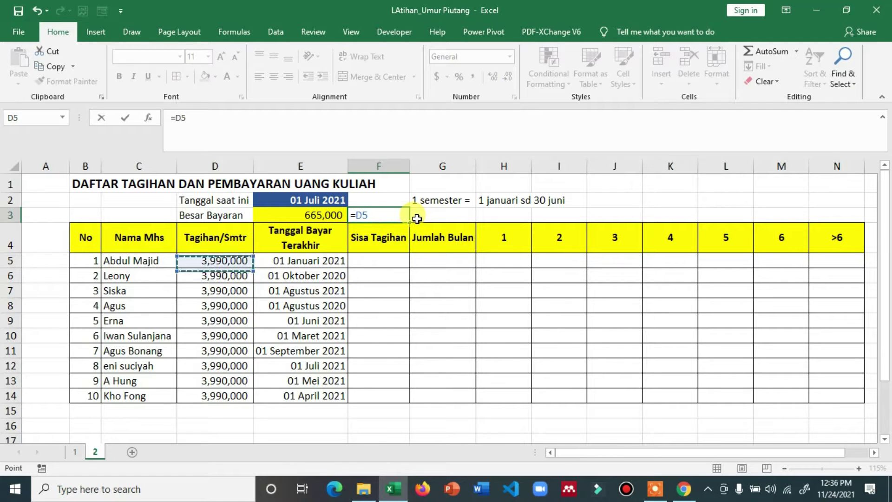
pyautogui.write('/6')
pyautogui.press('Return')
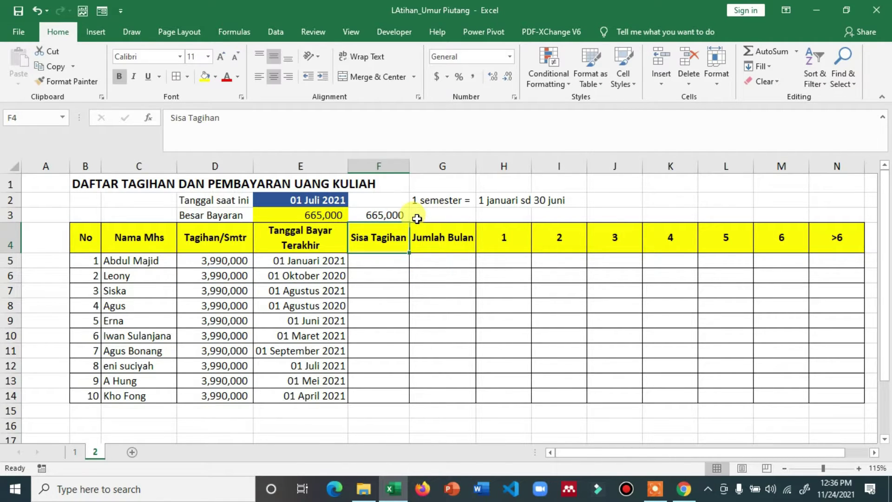
pyautogui.press('Up')
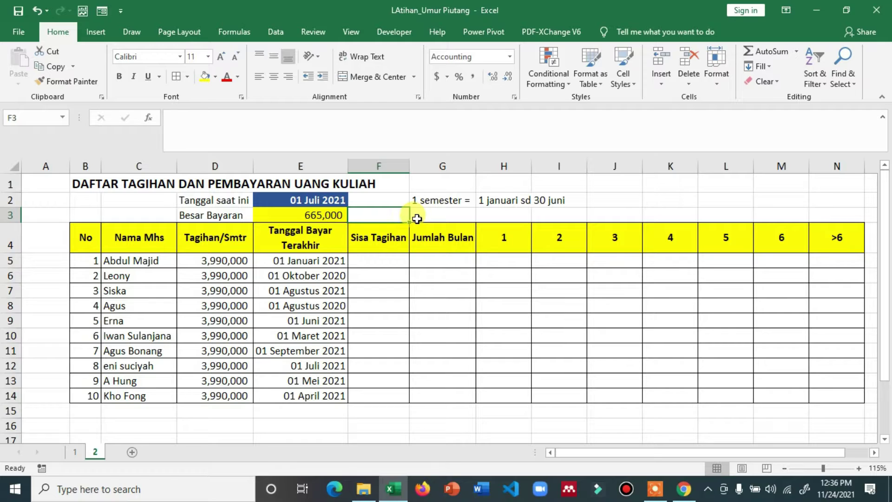
# - Enter the formula =$E$3*H4 in H3 to compute the amount due for the one-month column
pyautogui.press('Right')
pyautogui.press('Right')
pyautogui.write('=')
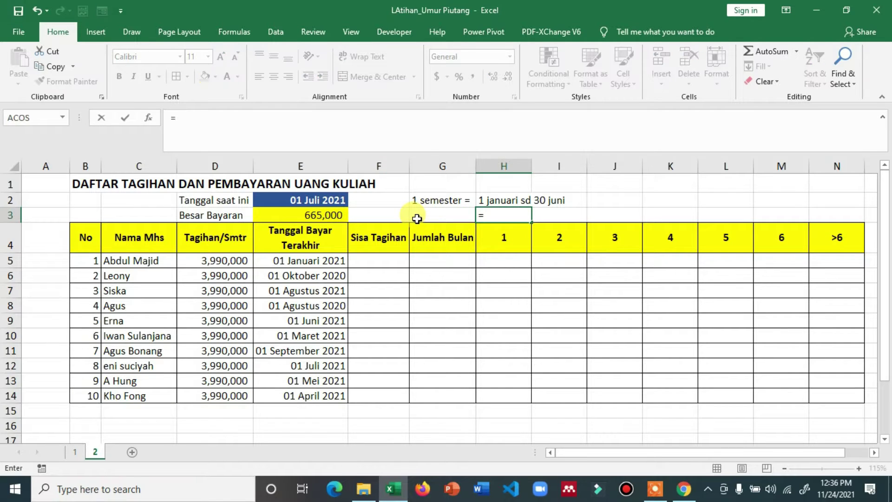
pyautogui.press('Left')
pyautogui.press('Left')
pyautogui.press('Left')
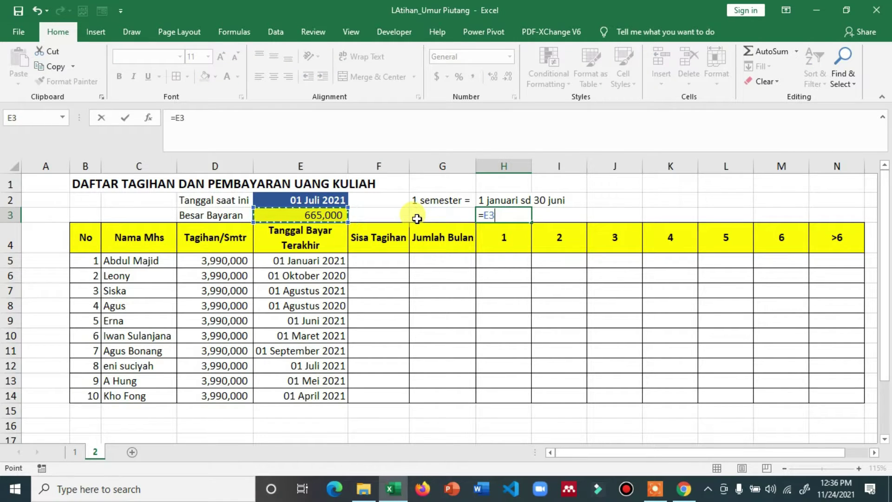
pyautogui.press('F4')
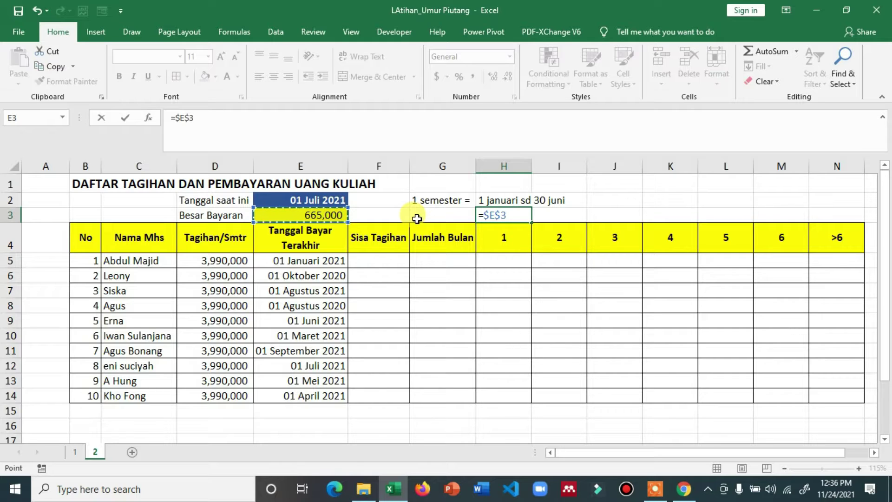
pyautogui.write('*')
pyautogui.press('Down')
pyautogui.press('Return')
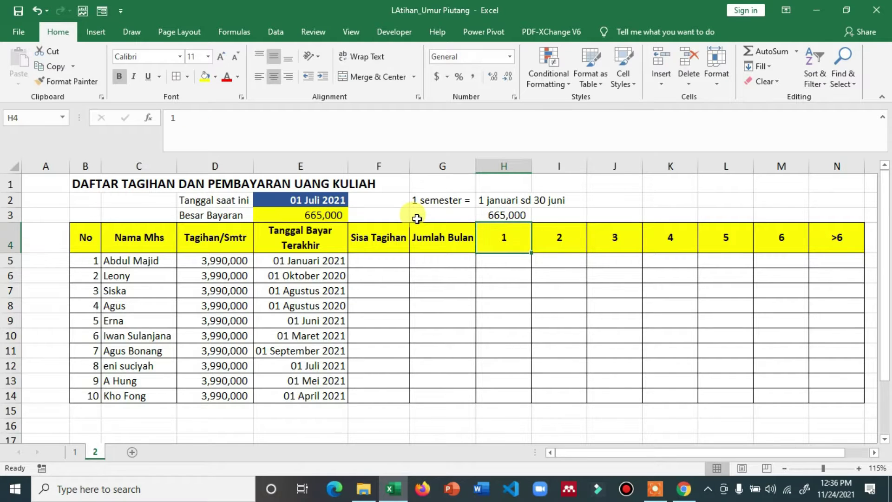
# - Copy the amount formula from H3 to I3 and autofit the width of column I
pyautogui.press('Up')
pyautogui.press('Down')
pyautogui.press('Up')
pyautogui.hotkey('ctrl', 'c')
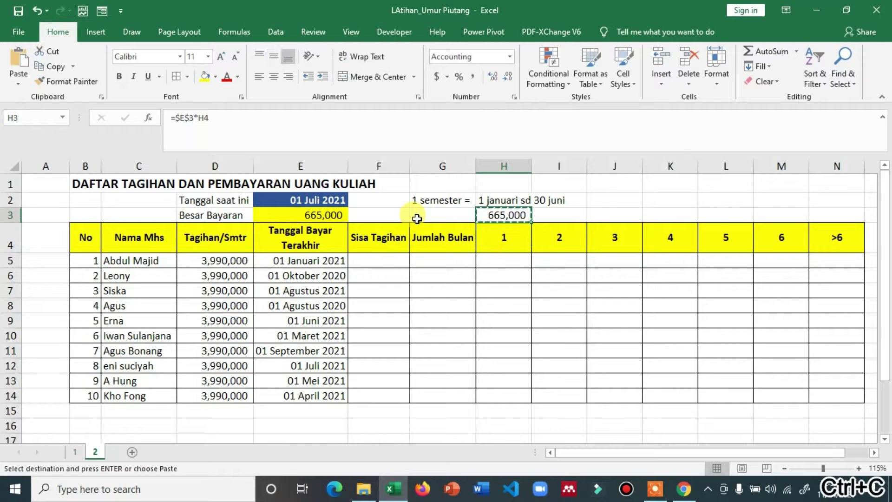
pyautogui.press('Right')
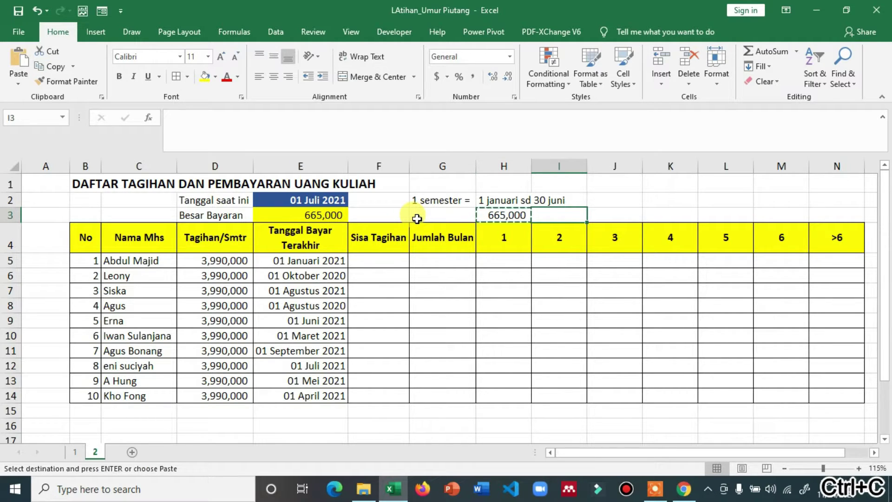
pyautogui.press('Return')
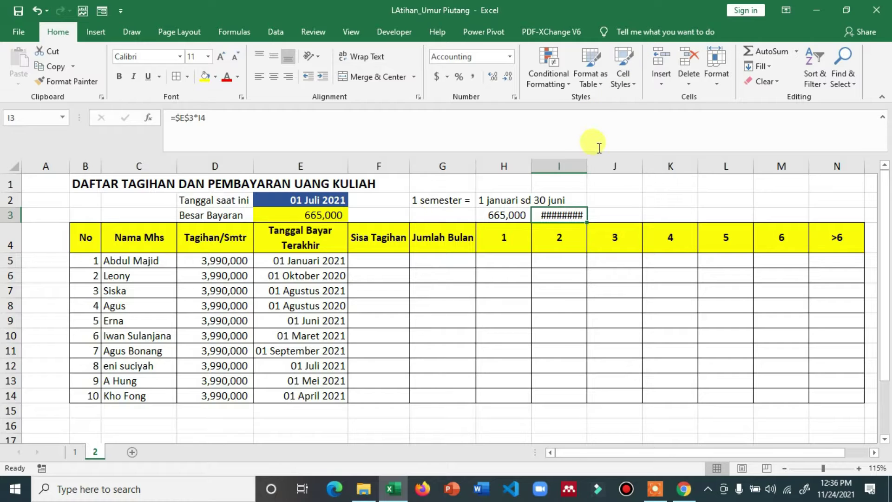
pyautogui.doubleClick(587, 171)
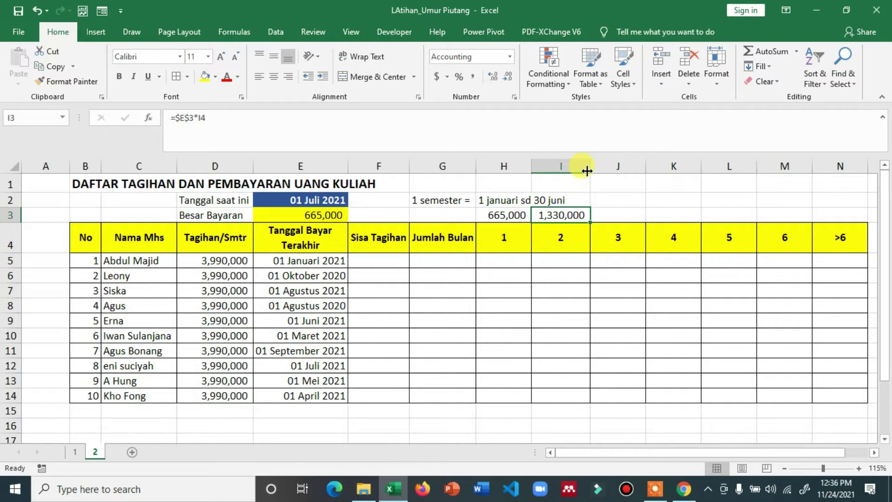
# - Fill the amount formula from I3 across J3:M3 and autofit the widths of columns J to M
pyautogui.moveTo(589, 223); pyautogui.dragTo(636, 218)
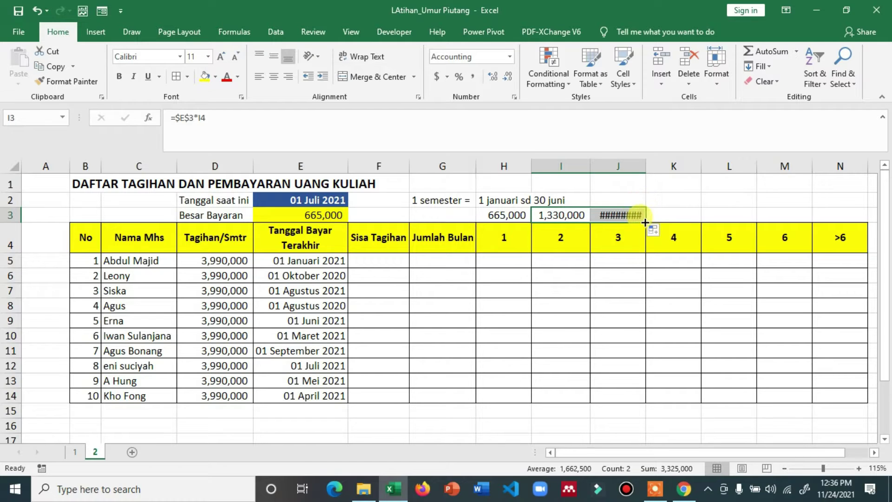
pyautogui.doubleClick(645, 163)
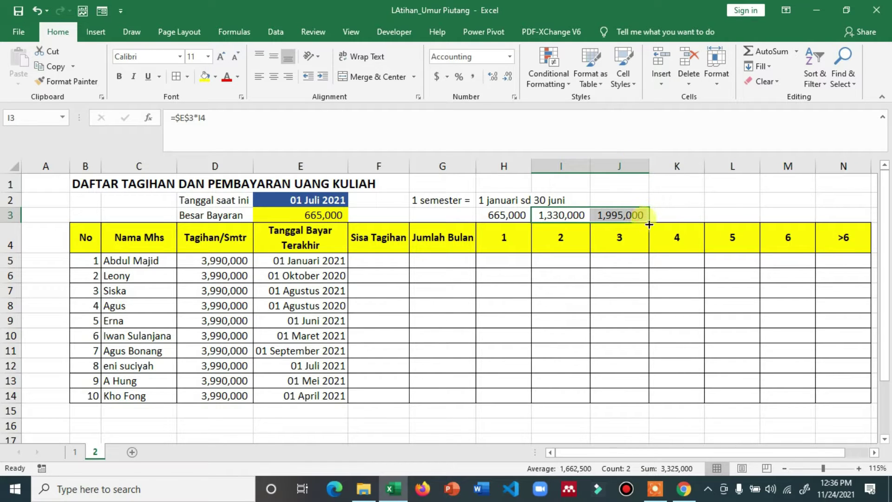
pyautogui.moveTo(649, 225); pyautogui.dragTo(797, 219)
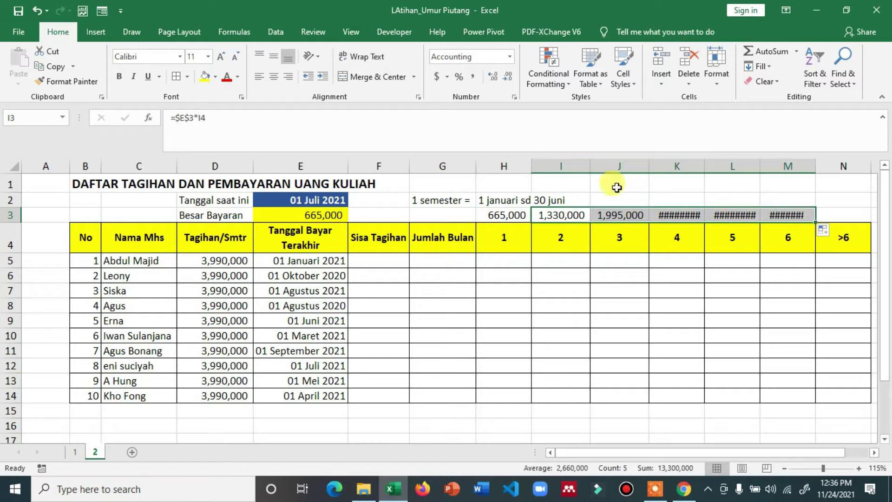
pyautogui.doubleClick(701, 163)
pyautogui.doubleClick(762, 165)
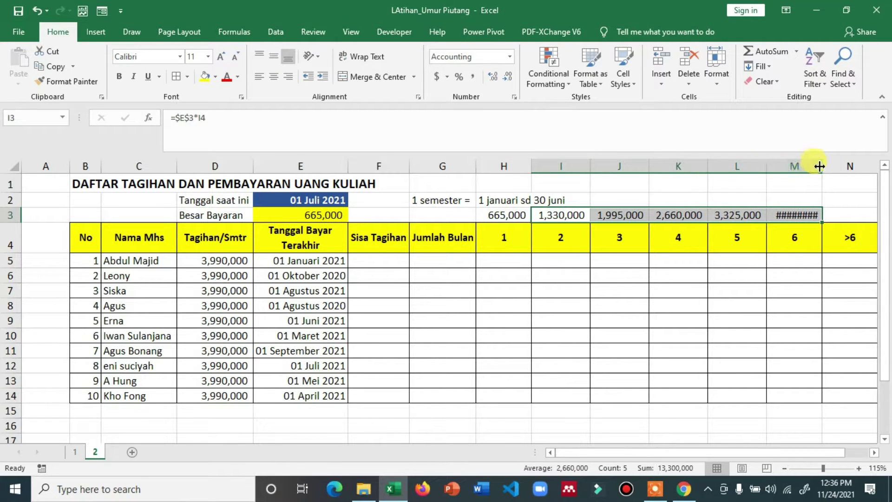
pyautogui.doubleClick(819, 166)
pyautogui.click(859, 237)
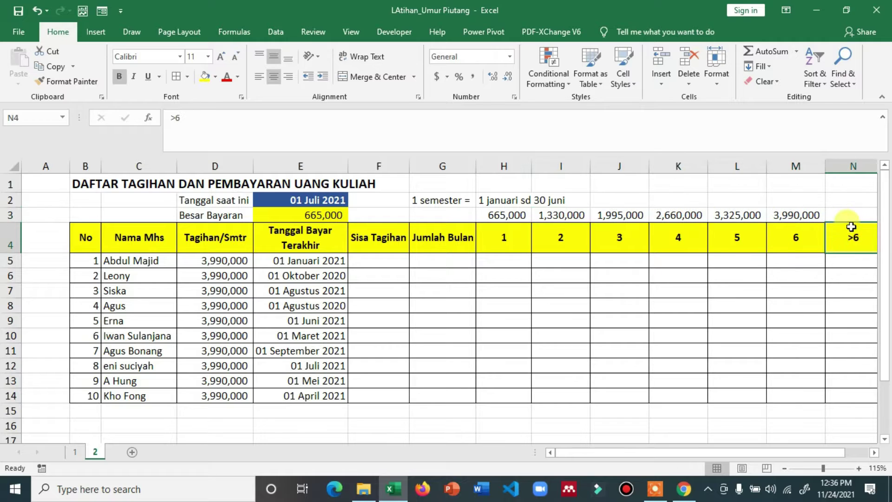
pyautogui.click(848, 218)
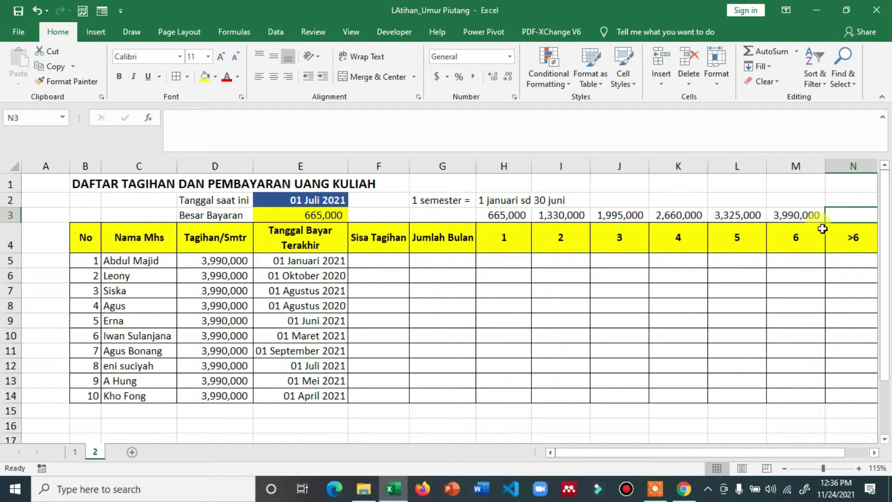
pyautogui.click(496, 275)
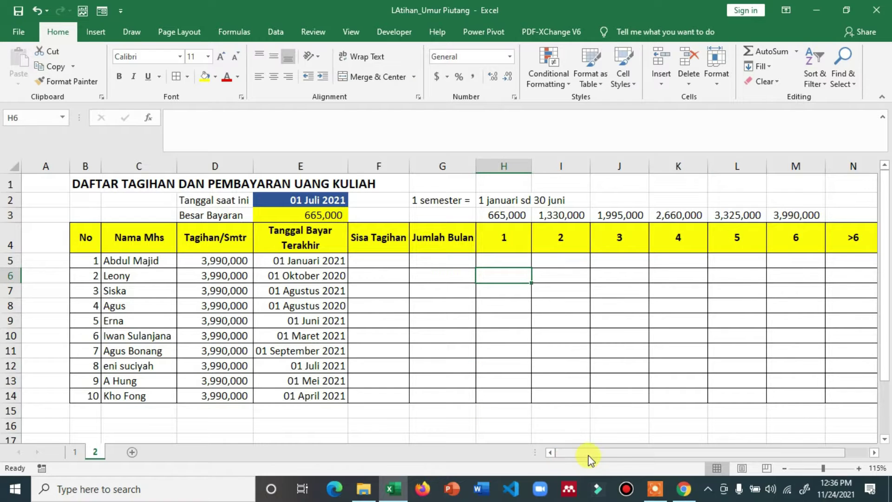
pyautogui.moveTo(589, 456); pyautogui.dragTo(615, 458)
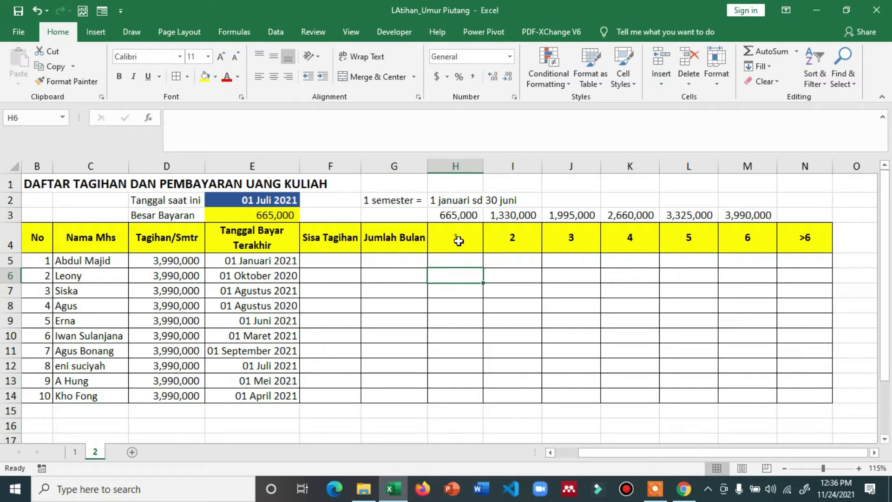
pyautogui.click(575, 277)
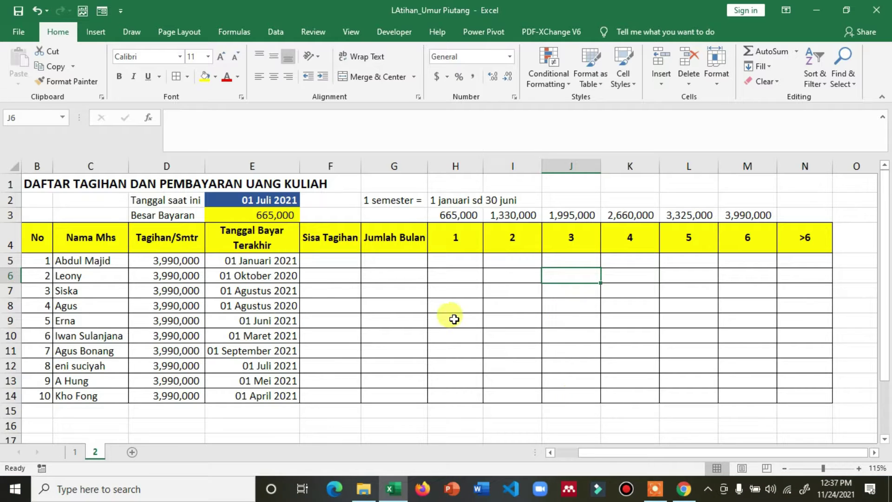
pyautogui.click(244, 262)
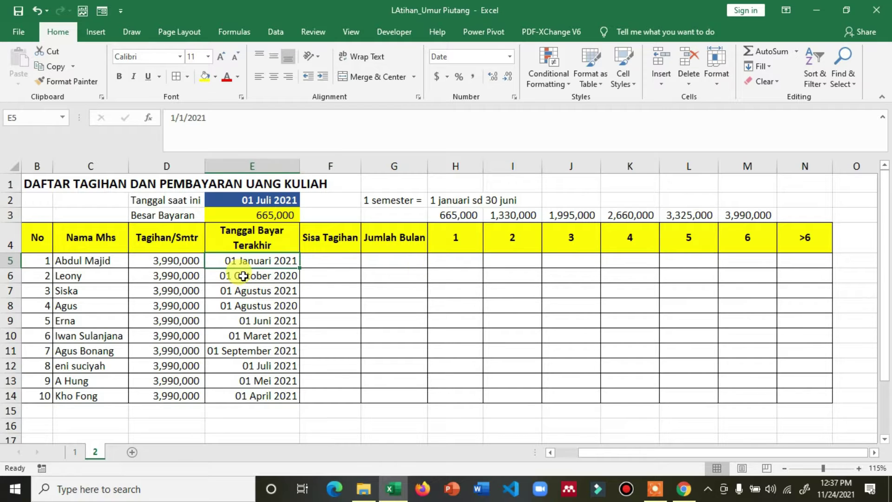
# - Compare the current date in E2 with the last payment dates in column E and the empty month-count cell G5
pyautogui.click(240, 200)
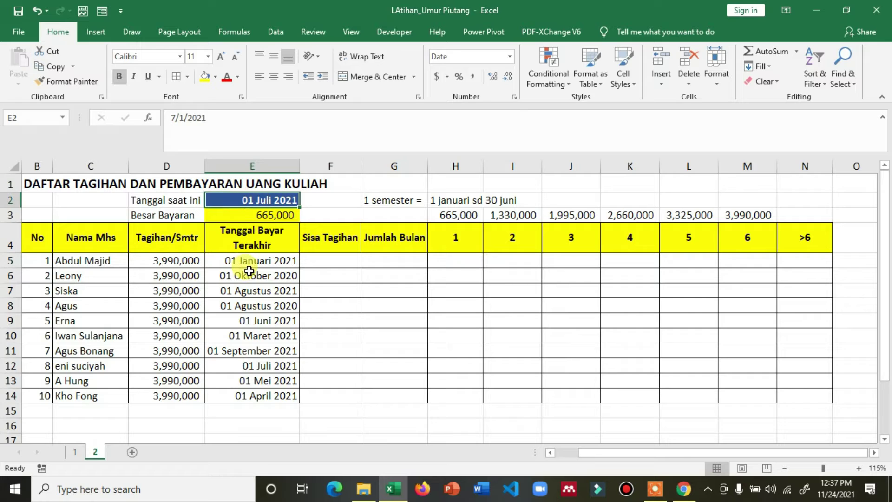
pyautogui.click(250, 263)
pyautogui.moveTo(249, 264); pyautogui.dragTo(249, 382)
pyautogui.click(124, 261)
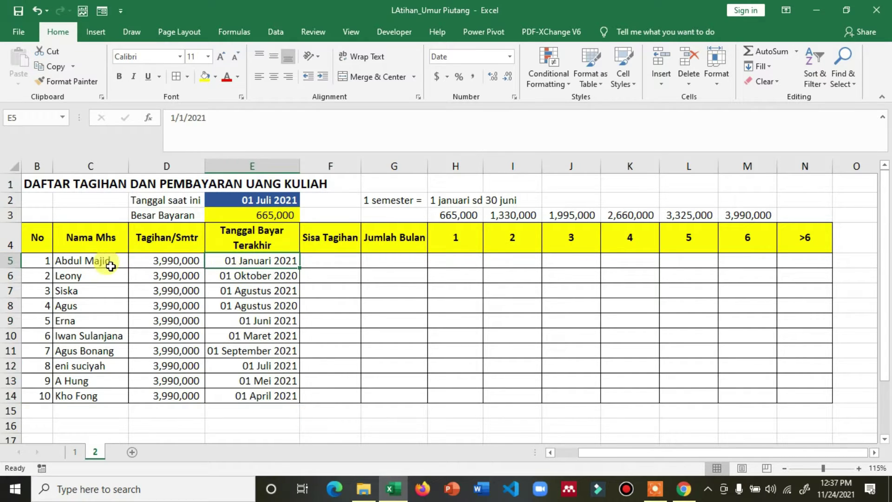
pyautogui.click(238, 262)
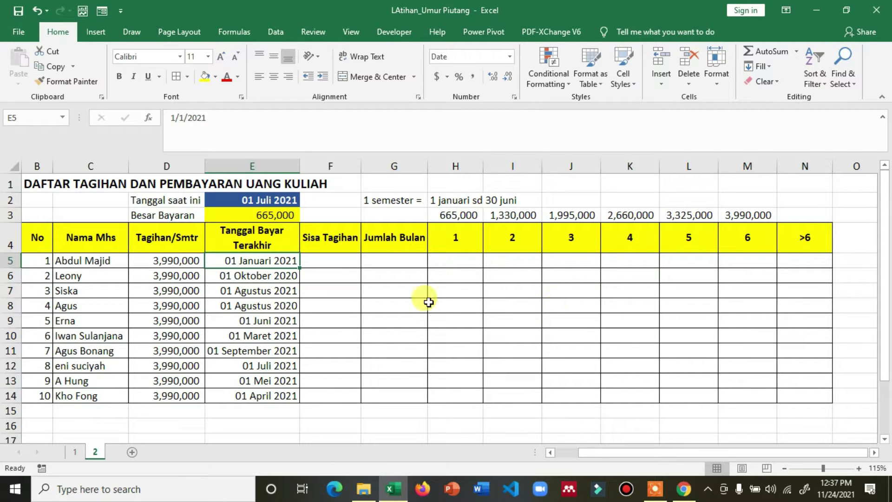
pyautogui.click(400, 261)
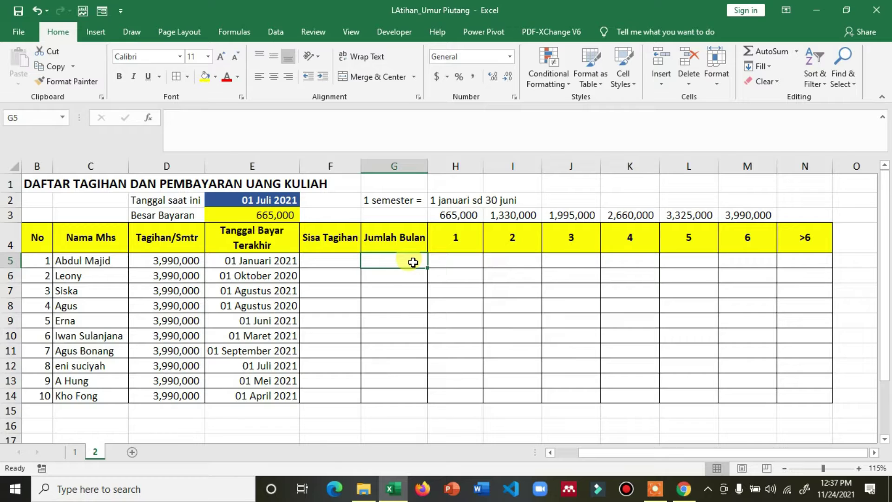
pyautogui.click(280, 261)
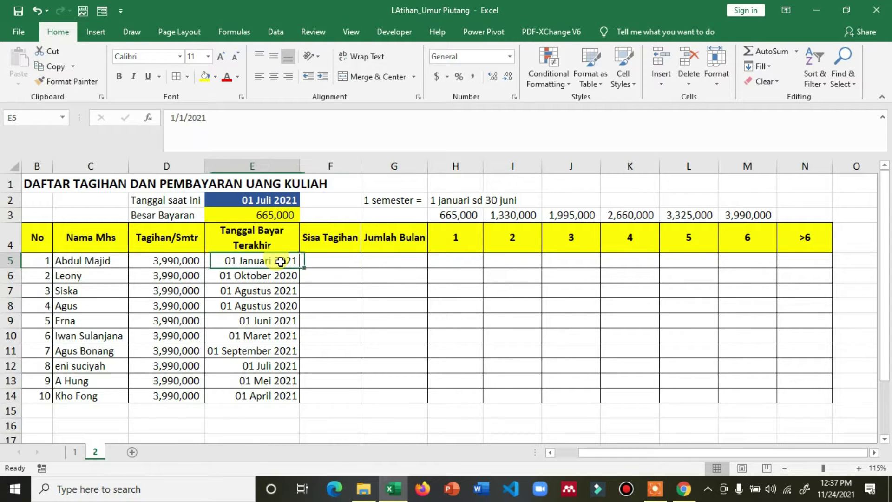
pyautogui.click(255, 277)
pyautogui.click(256, 264)
pyautogui.click(265, 199)
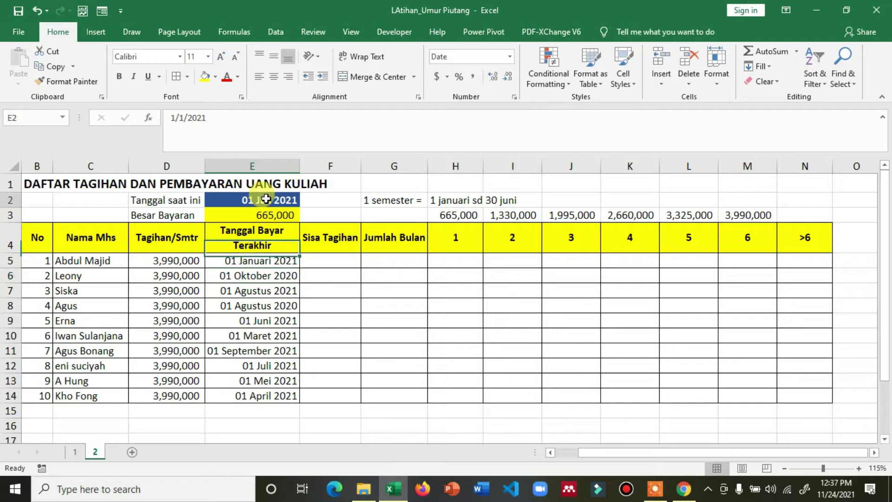
pyautogui.click(262, 261)
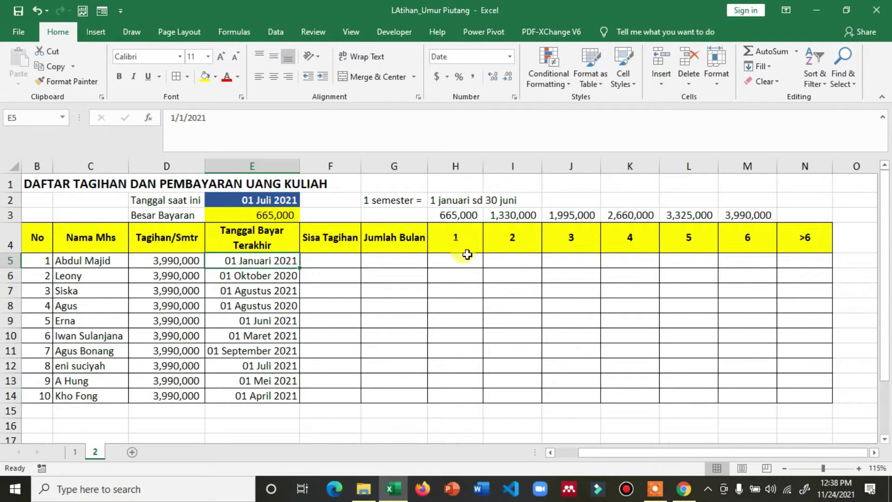
# - Try to calculate the number of months in G5 with the formula =DATEDIF($E$2,E5,"m")
pyautogui.click(409, 260)
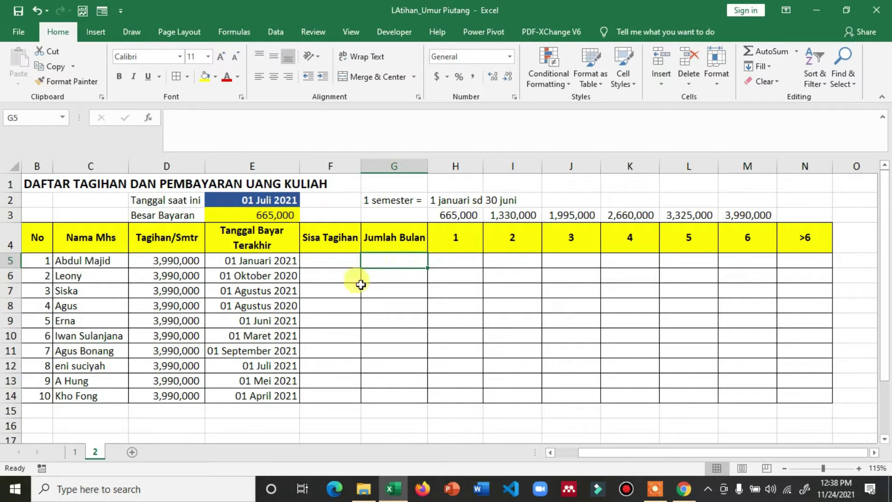
pyautogui.write('=')
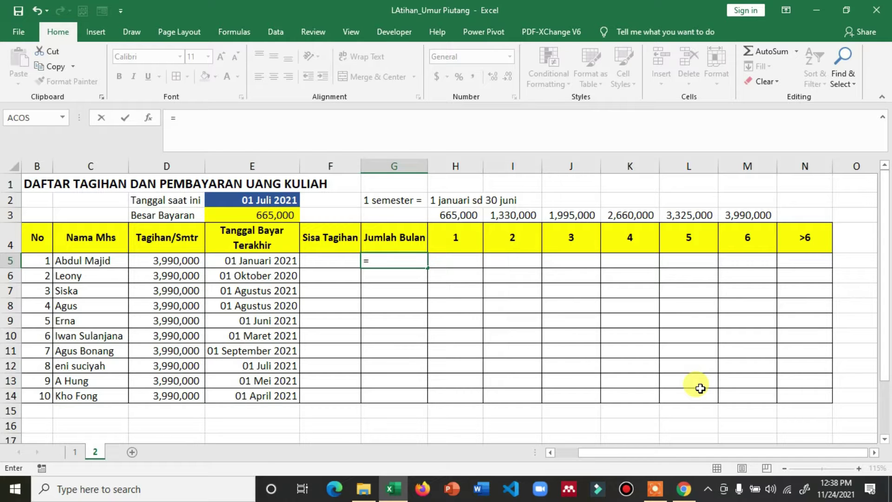
pyautogui.press('Escape')
pyautogui.scroll(2, 599, 375)
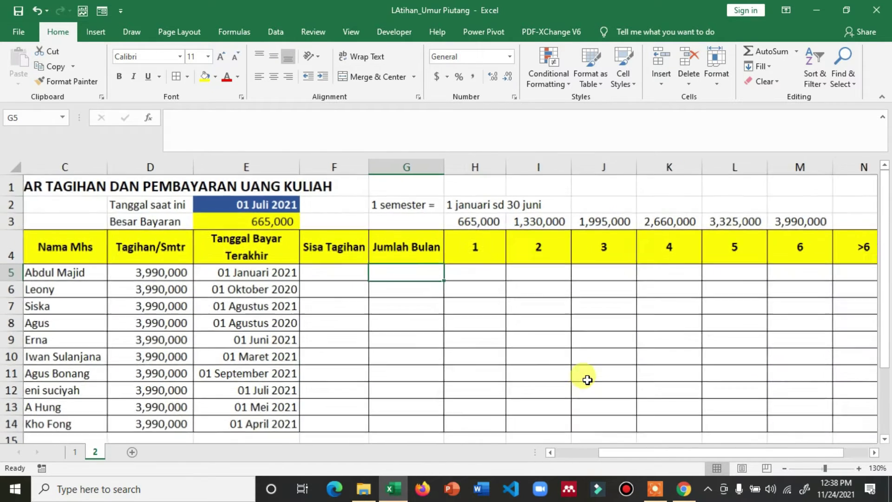
pyautogui.write('=d')
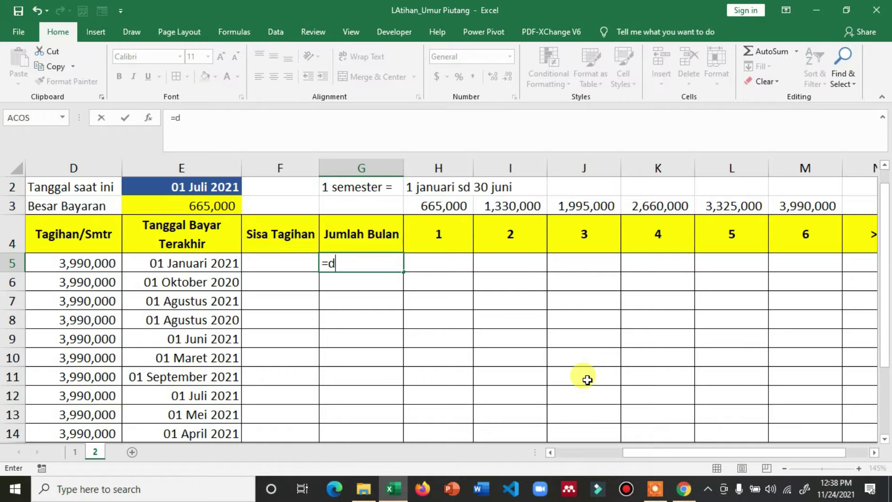
pyautogui.write('atedif(')
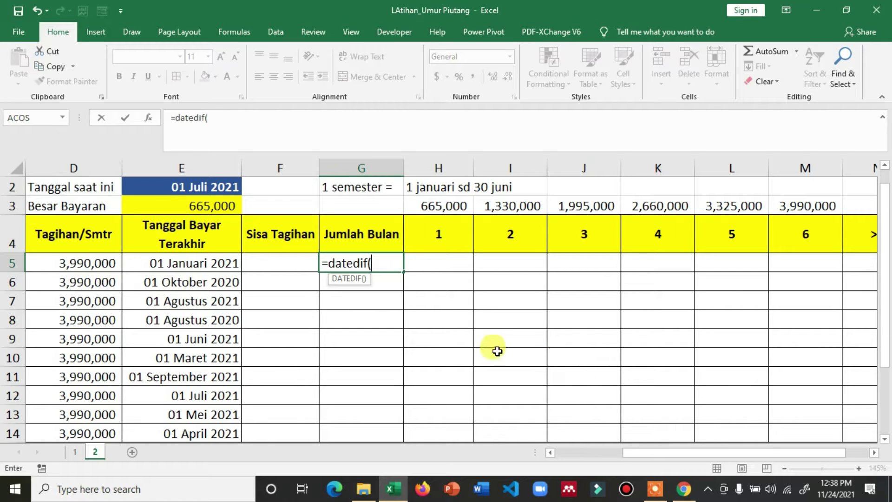
pyautogui.click(203, 189)
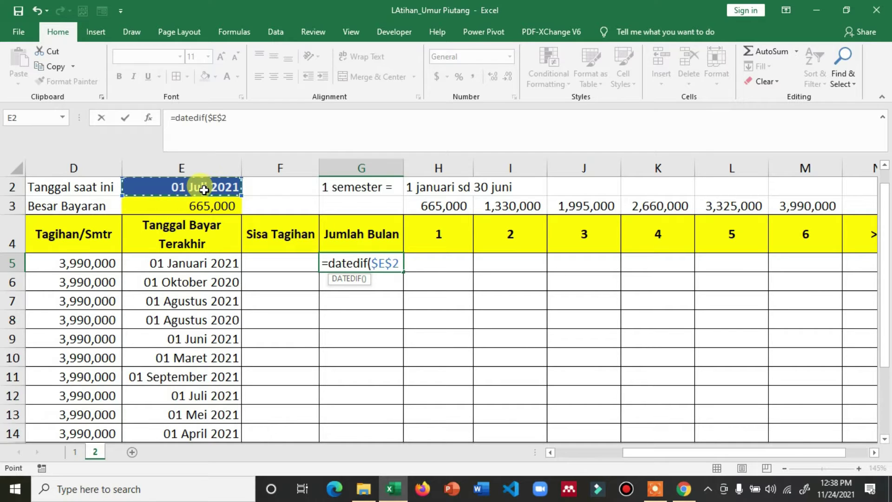
pyautogui.write(',')
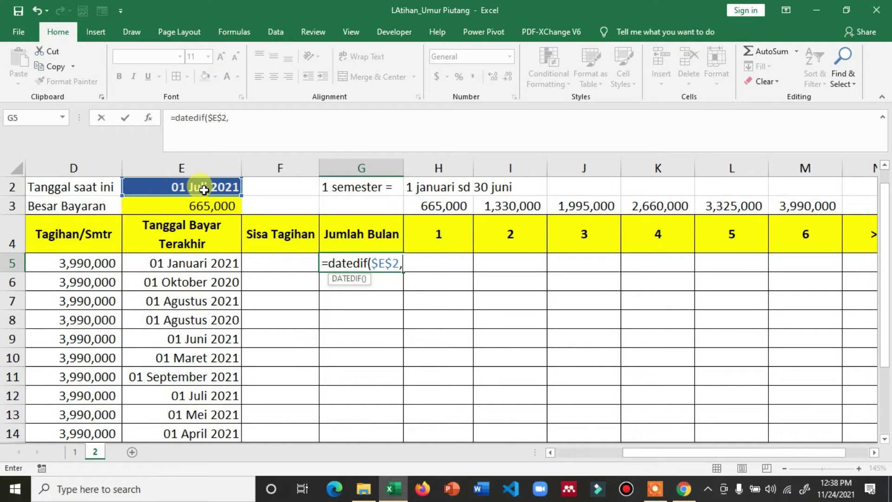
pyautogui.click(194, 262)
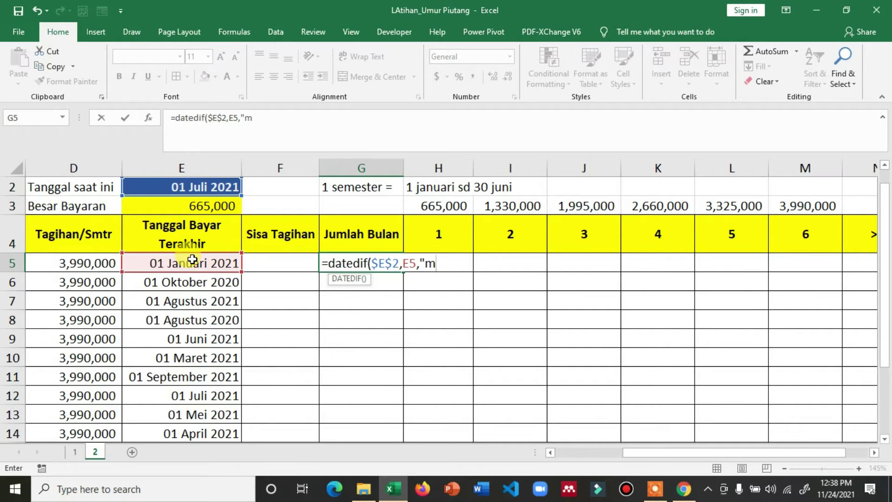
pyautogui.press('Return')
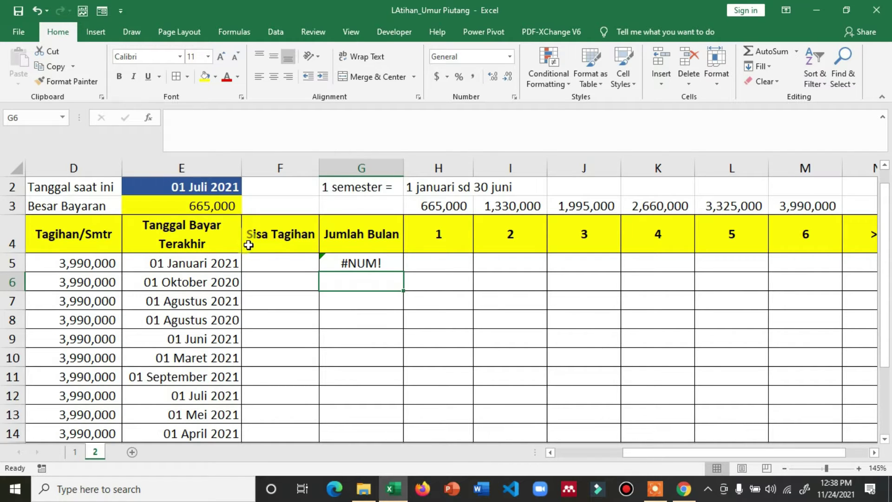
pyautogui.hotkey('ctrl', 'z')
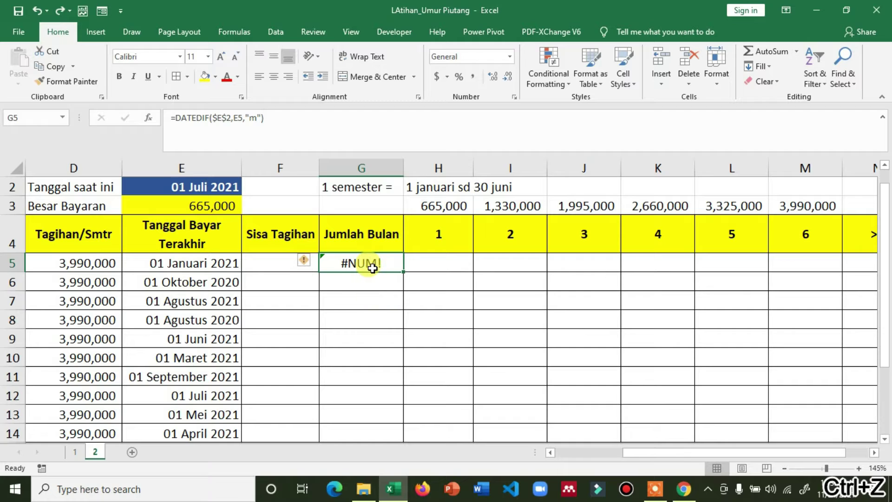
# - Rewrite the formula in G5 as =DATEDIF(E5,$E$2,"m") so it counts months from last payment to the current date
pyautogui.doubleClick(344, 263)
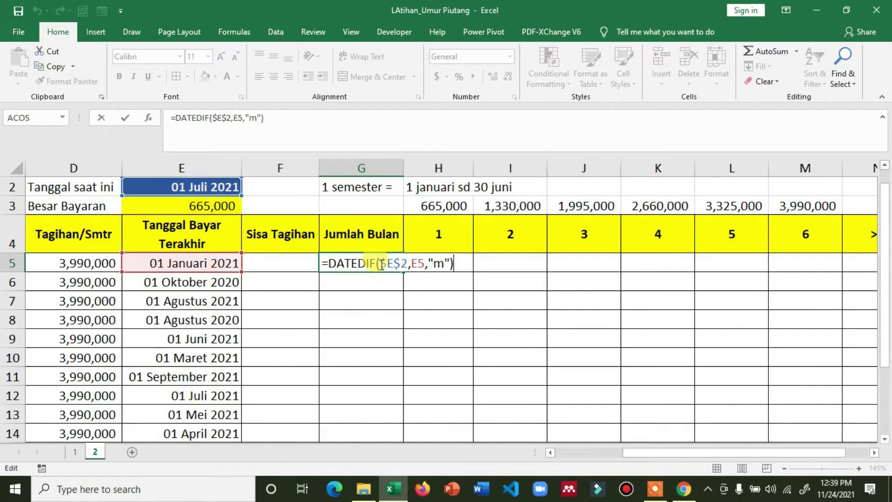
pyautogui.moveTo(458, 263); pyautogui.dragTo(378, 269)
pyautogui.press('BackSpace')
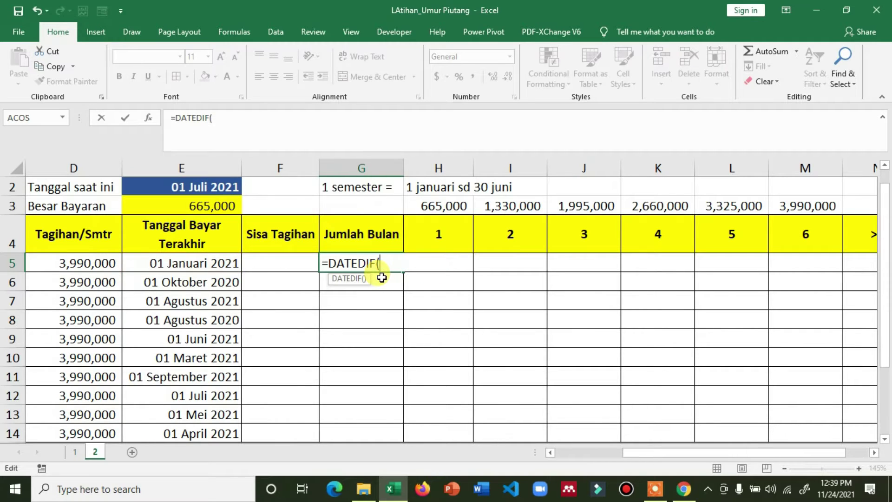
pyautogui.click(231, 263)
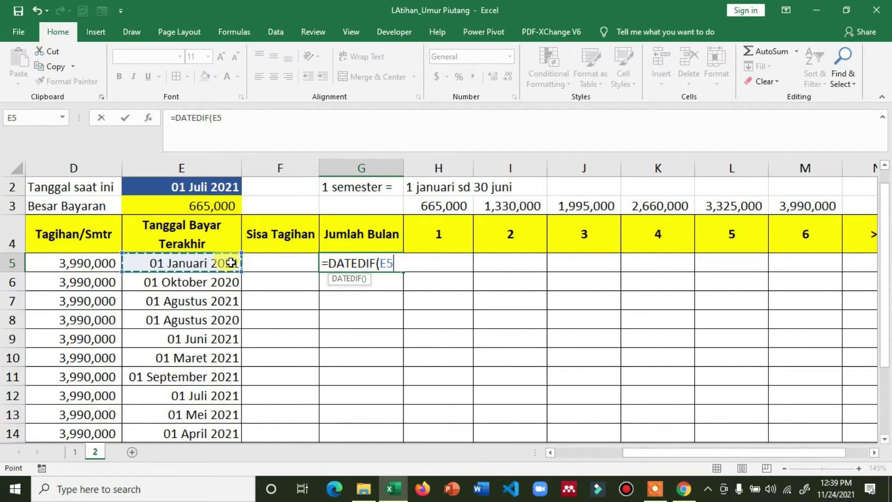
pyautogui.write(',')
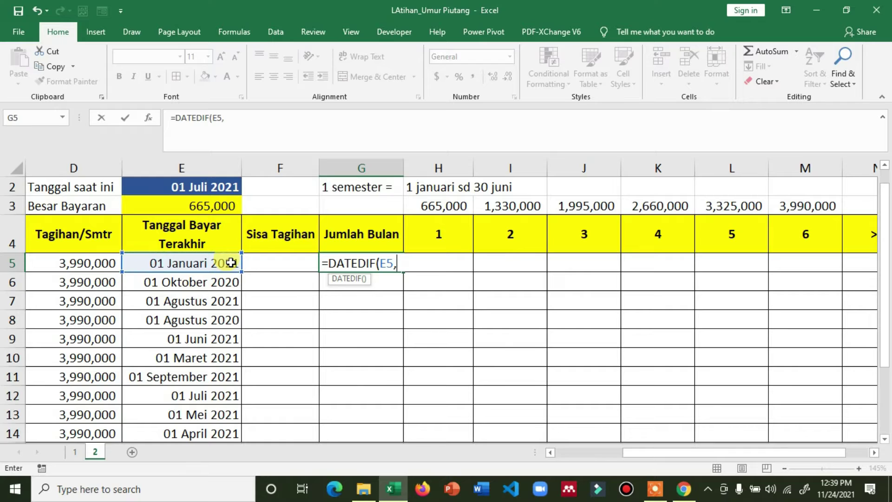
pyautogui.click(201, 189)
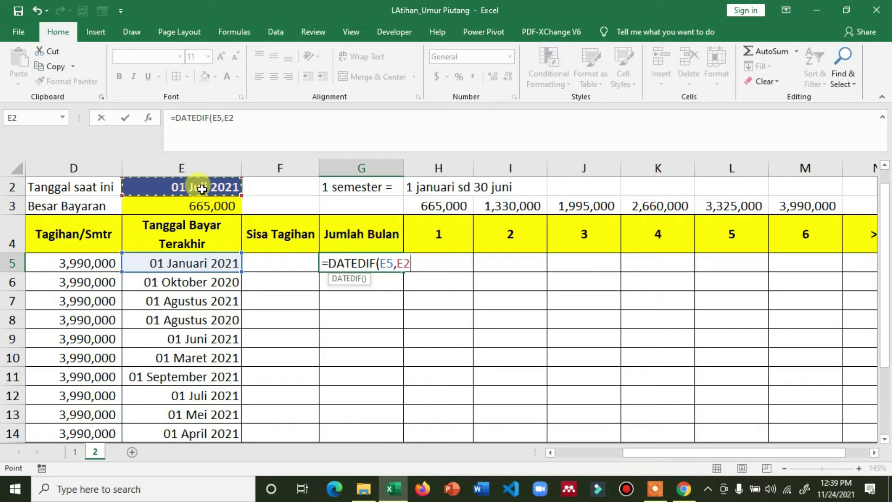
pyautogui.press('F4')
pyautogui.write(',')
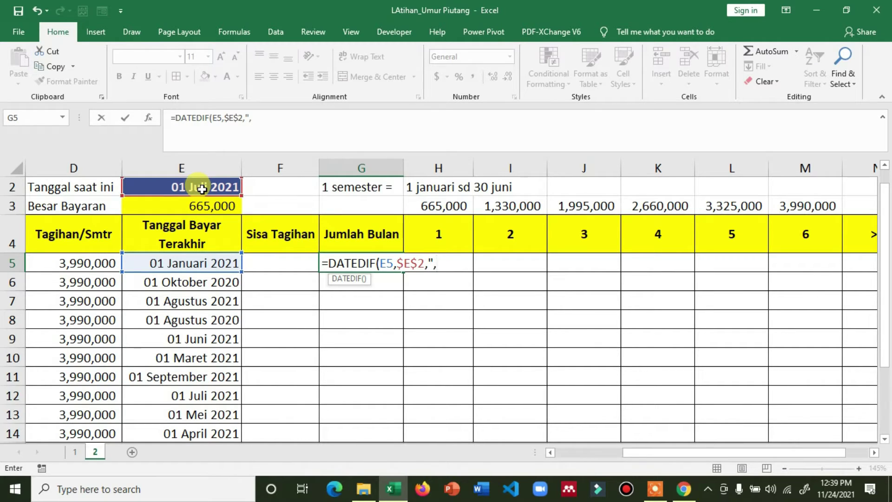
pyautogui.press('BackSpace')
pyautogui.write('m")')
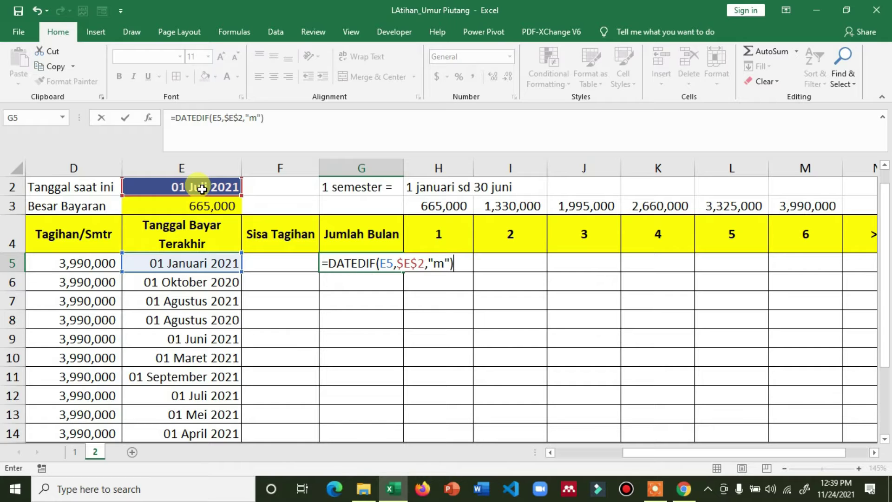
pyautogui.press('Return')
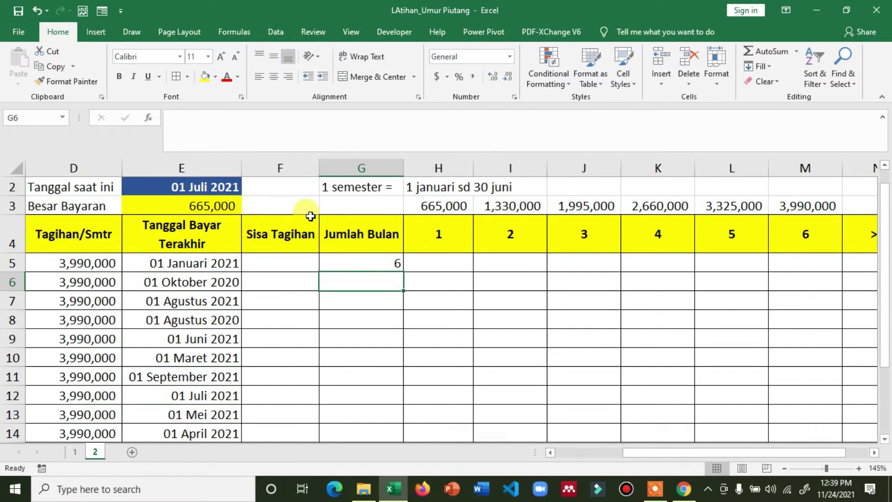
# - Center the month count in G5 and fill its formula down through G14
pyautogui.click(349, 263)
pyautogui.click(273, 77)
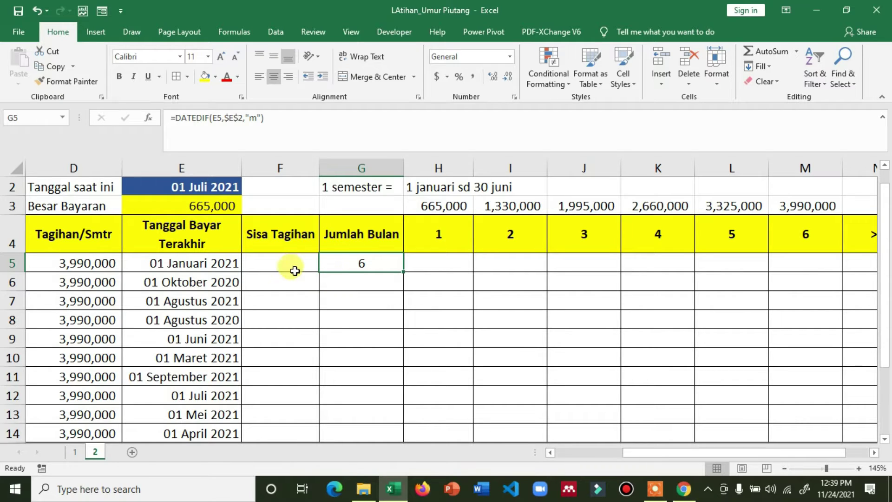
pyautogui.doubleClick(403, 273)
pyautogui.moveTo(405, 323); pyautogui.dragTo(406, 432)
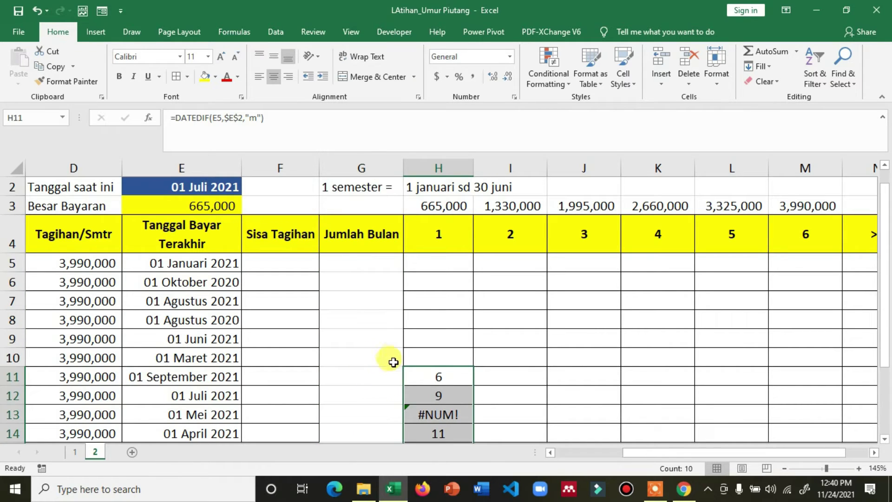
pyautogui.hotkey('ctrl', 'z')
pyautogui.click(385, 277)
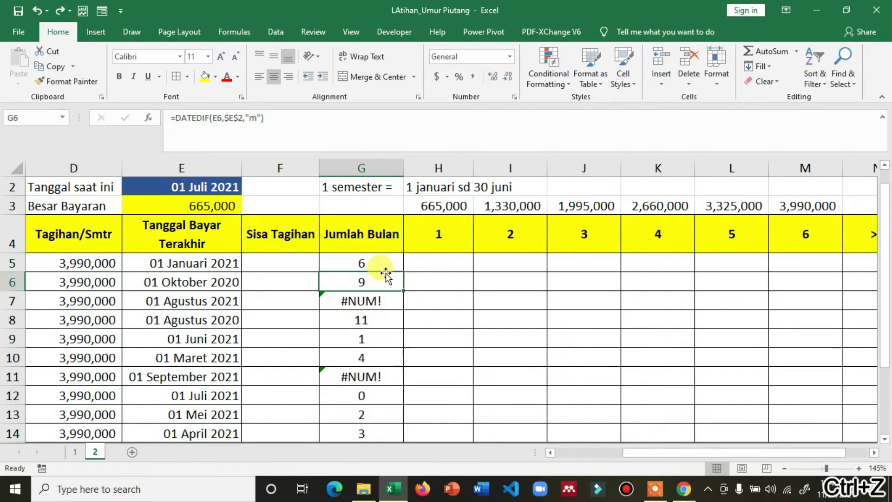
pyautogui.click(388, 264)
pyautogui.doubleClick(404, 273)
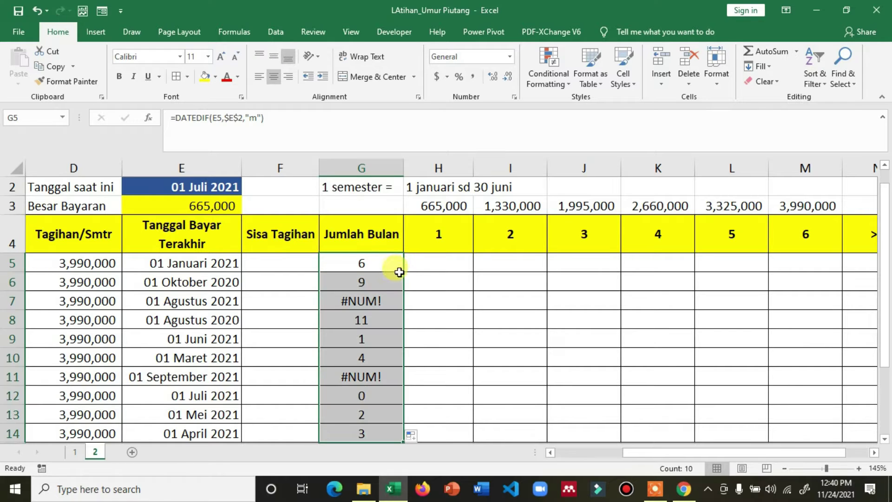
# - Inspect the error in G7 and correct the last payment date in E7 to 8/1/2020
pyautogui.click(357, 302)
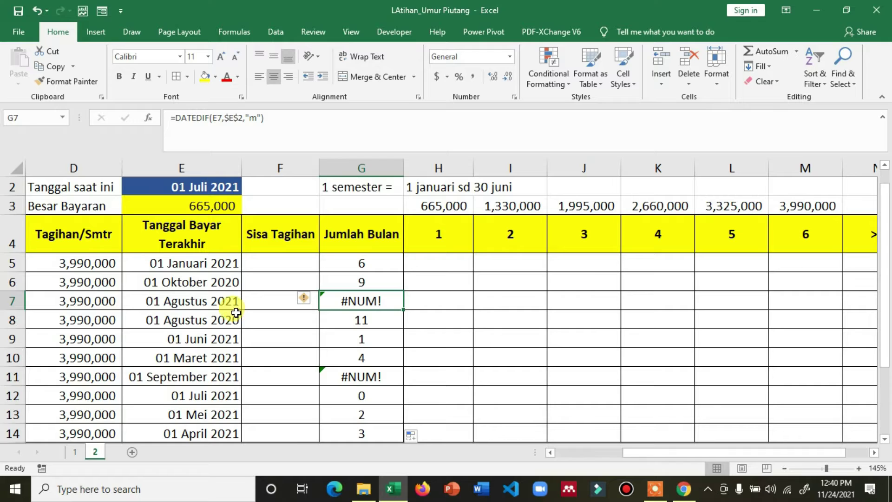
pyautogui.click(313, 301)
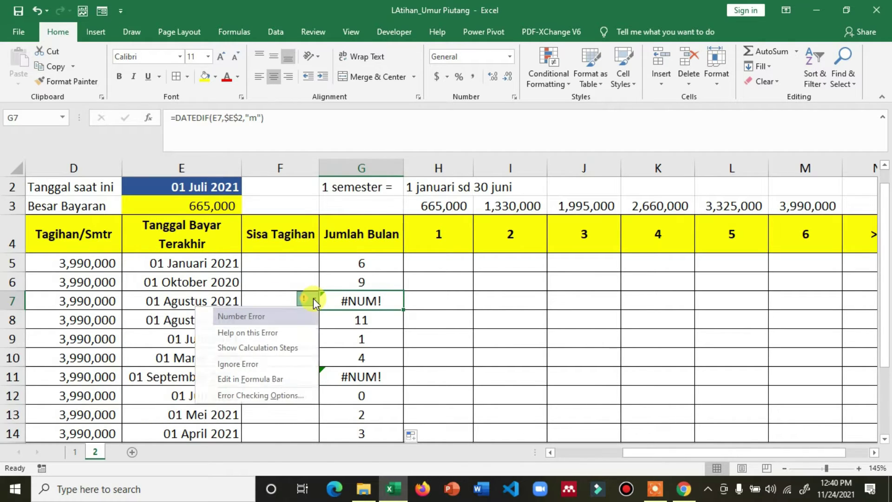
pyautogui.click(406, 315)
pyautogui.click(375, 304)
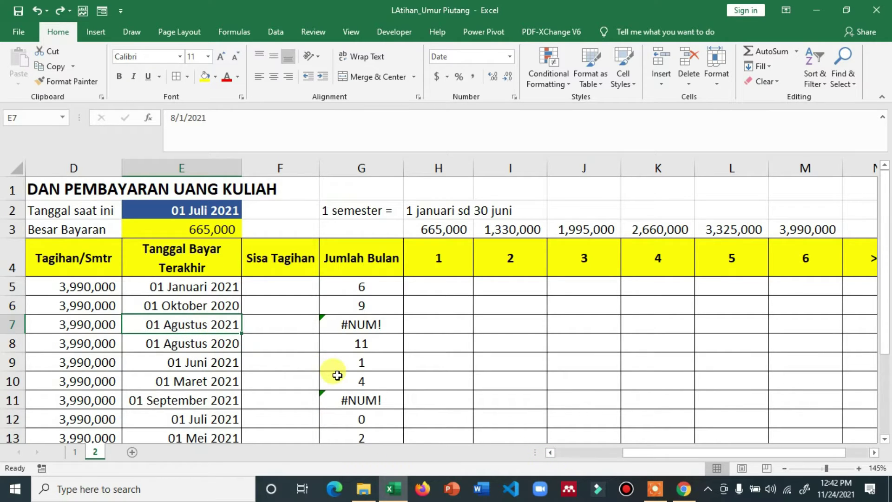
pyautogui.press('F2')
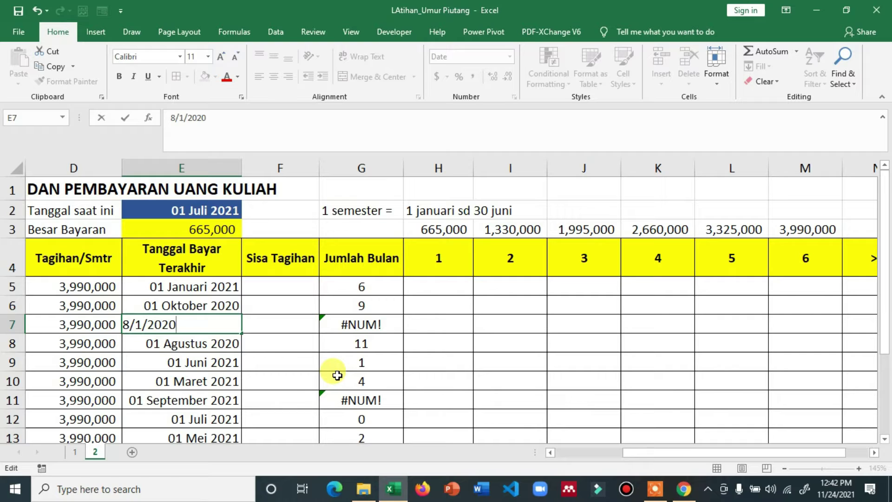
pyautogui.press('Return')
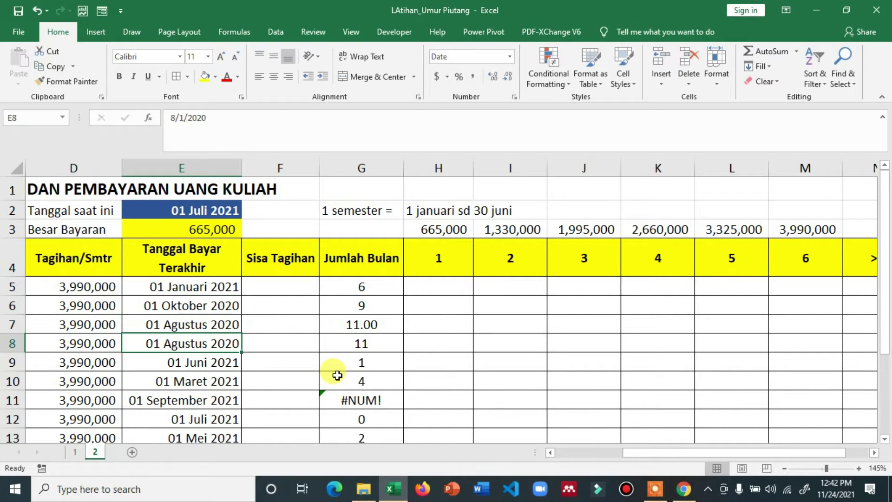
# - Correct the last payment date in E11 to 2/1/2021
pyautogui.click(219, 399)
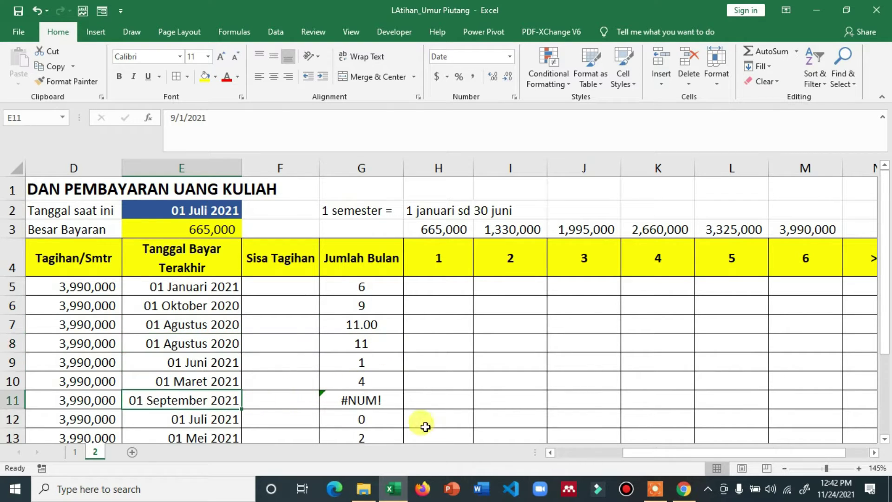
pyautogui.press('F2')
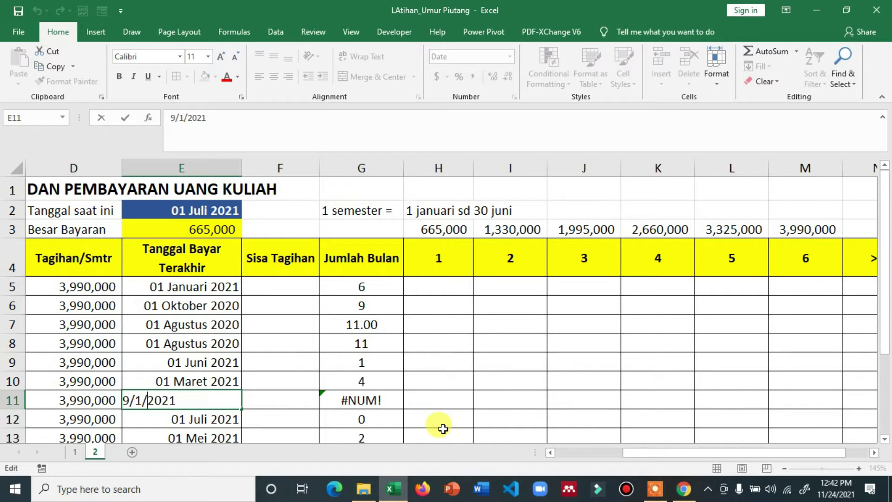
pyautogui.press('Delete')
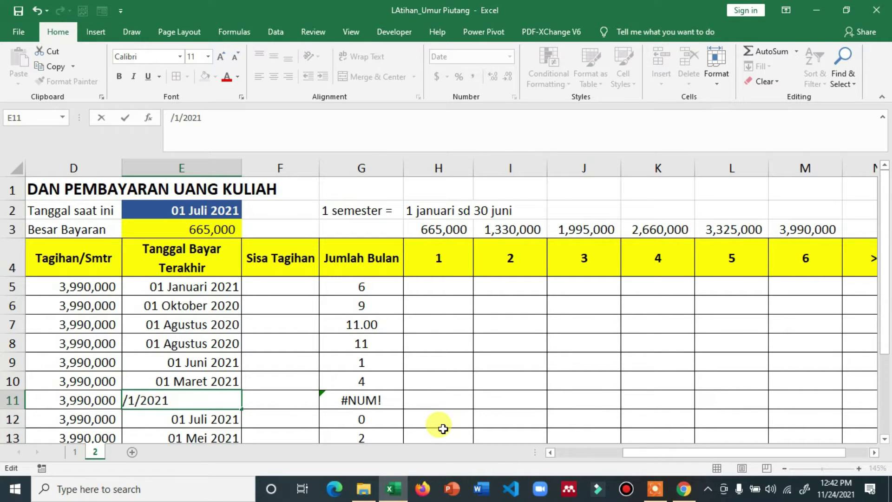
pyautogui.write('2')
pyautogui.press('Return')
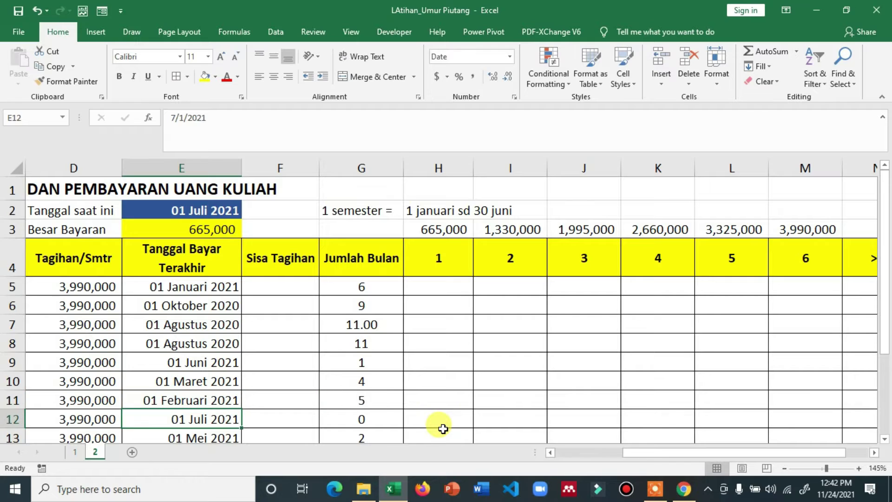
# - Remove the decimal places from the month count in G7
pyautogui.click(391, 325)
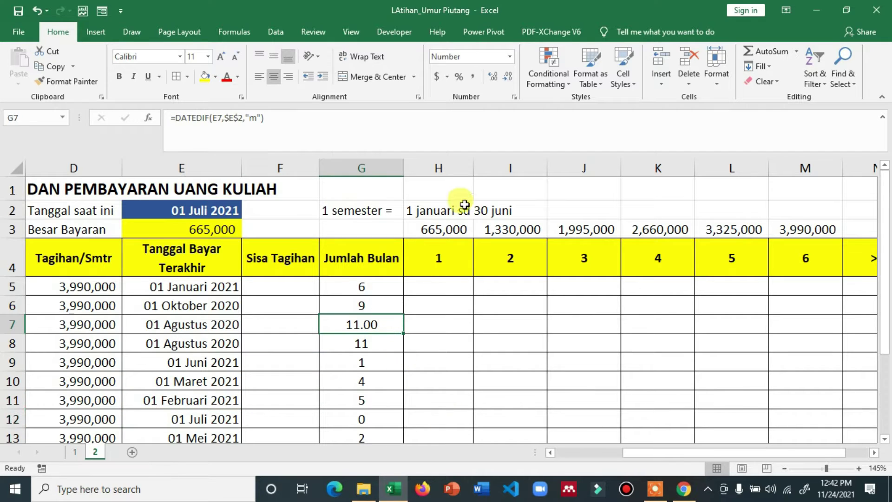
pyautogui.click(508, 77)
pyautogui.click(507, 78)
pyautogui.click(414, 377)
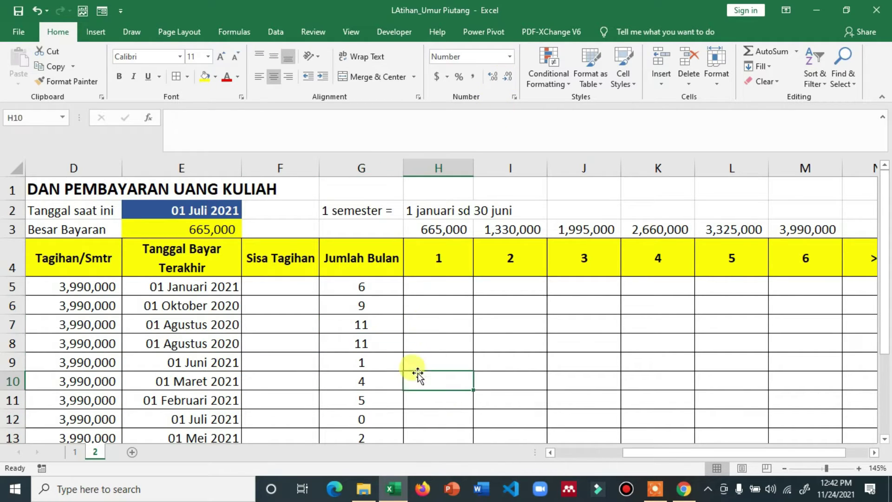
# - Compare the last payment dates in E5, E6 and E8 with the current date in E2
pyautogui.scroll(-1, 402, 389)
pyautogui.scroll(1, 372, 376)
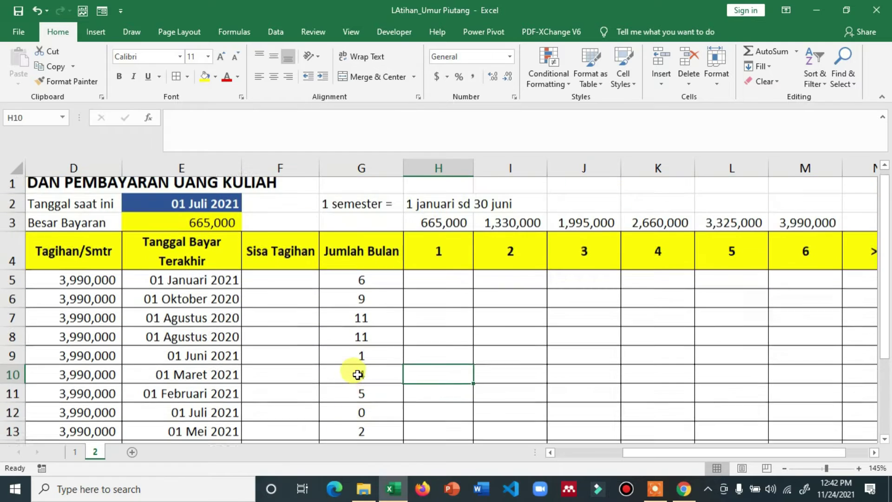
pyautogui.click(189, 297)
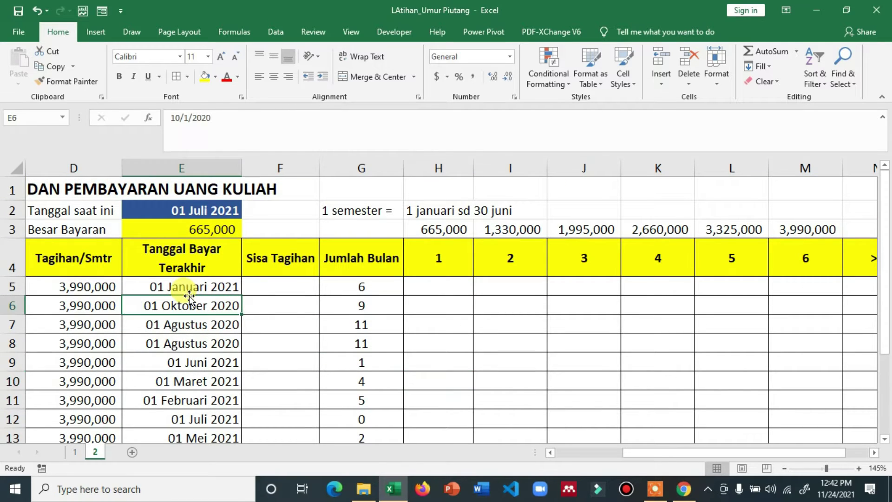
pyautogui.click(196, 208)
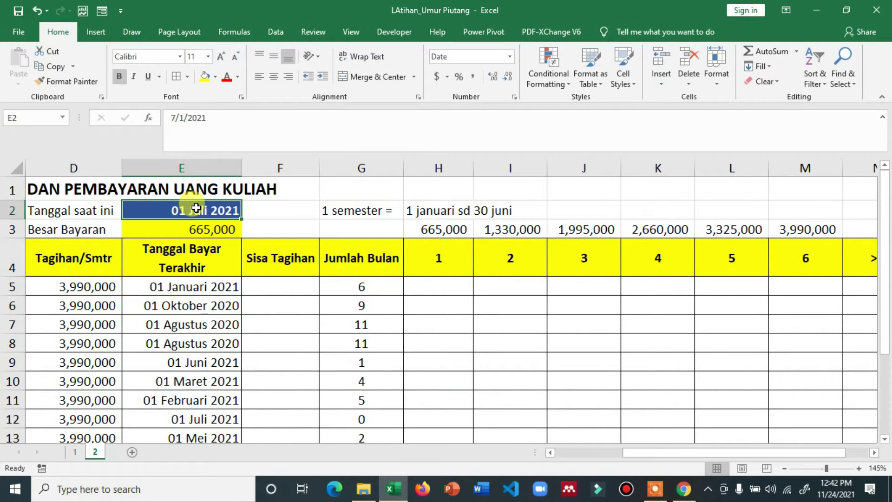
pyautogui.click(169, 291)
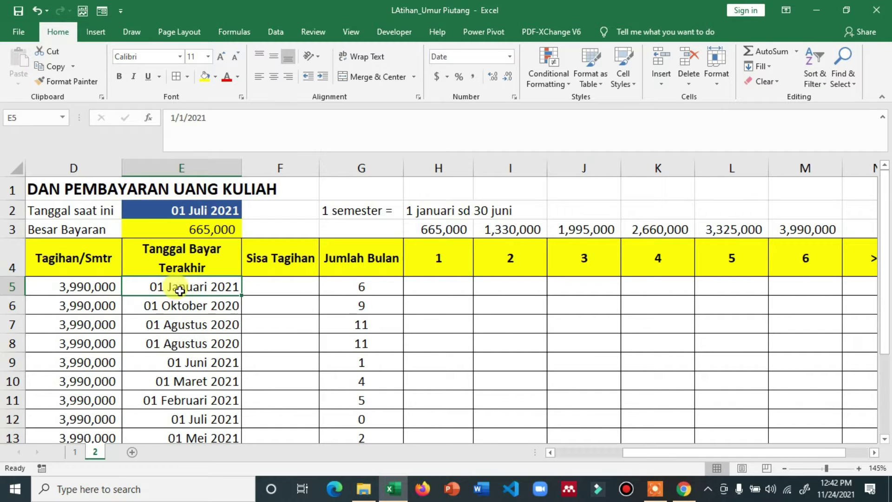
pyautogui.click(195, 344)
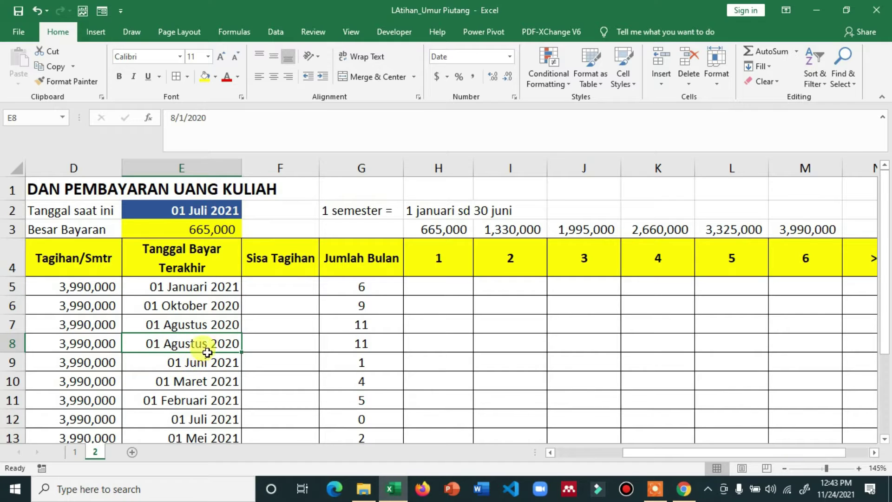
pyautogui.doubleClick(223, 315)
pyautogui.click(224, 312)
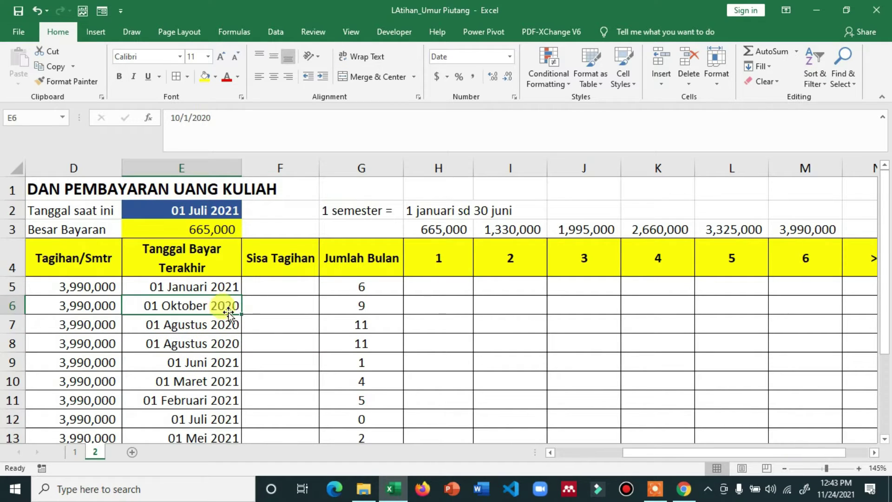
# - Change the DATEDIF unit in G5 to uppercase, giving =DATEDIF(E5,$E$2,"M")
pyautogui.click(342, 288)
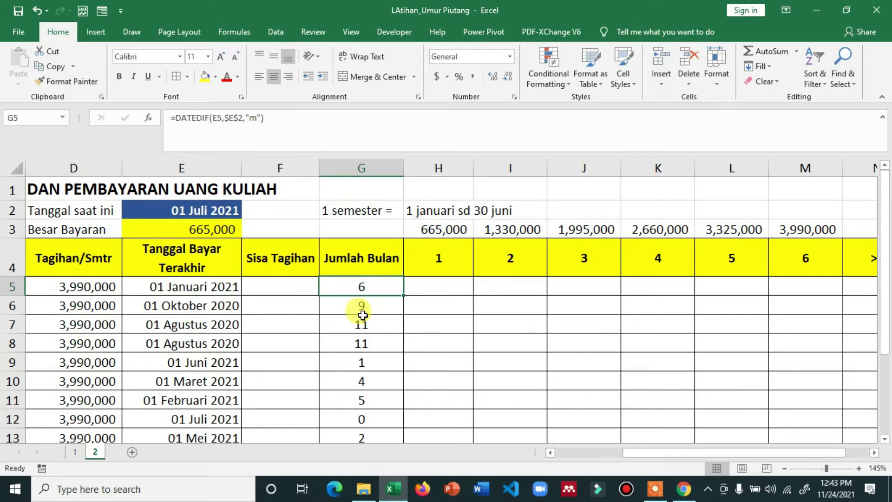
pyautogui.press('F2')
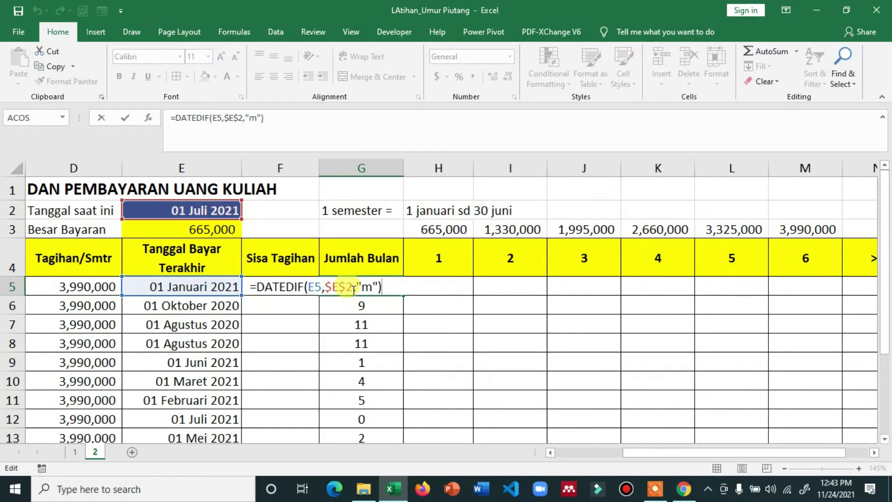
pyautogui.click(369, 289)
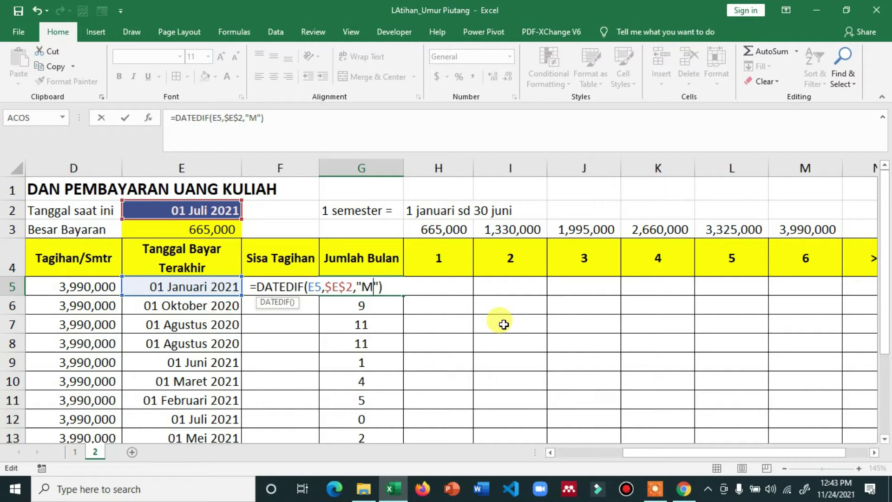
pyautogui.press('Return')
# - Try the day unit in G5 with the formula =DATEDIF(E5,$E$2,"d")
pyautogui.press('Up')
pyautogui.press('F2')
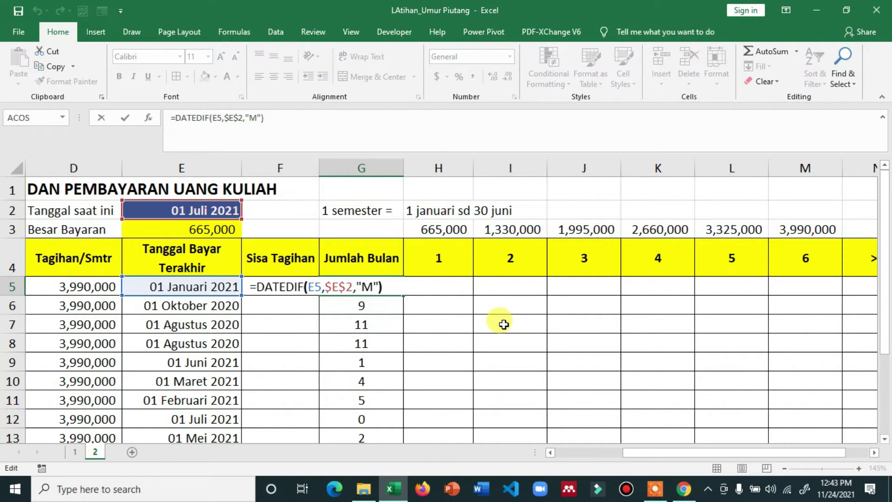
pyautogui.press('Left')
pyautogui.press('Left')
pyautogui.press('BackSpace')
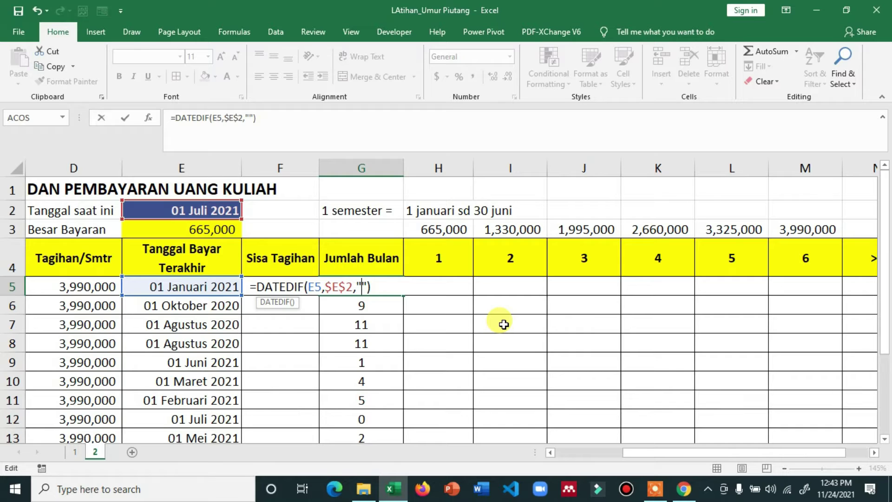
pyautogui.press('Return')
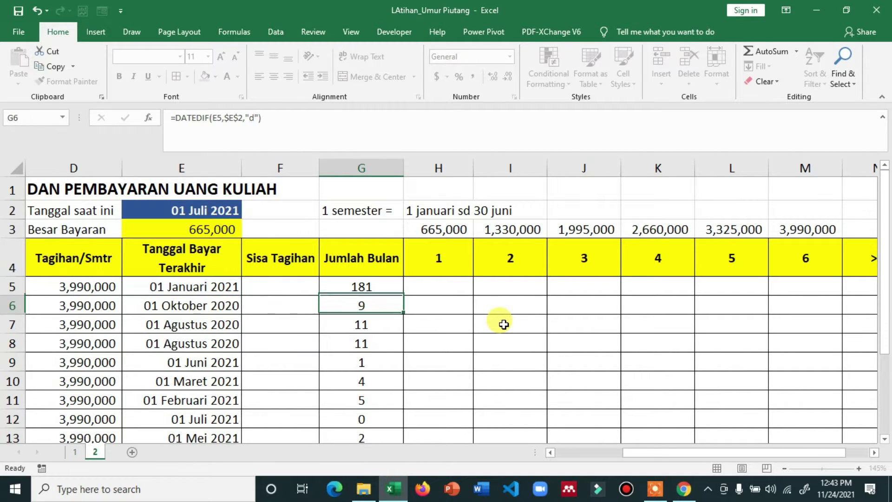
# - Set the DATEDIF unit in G5 back to months with =DATEDIF(E5,$E$2,"m")
pyautogui.press('Up')
pyautogui.press('F2')
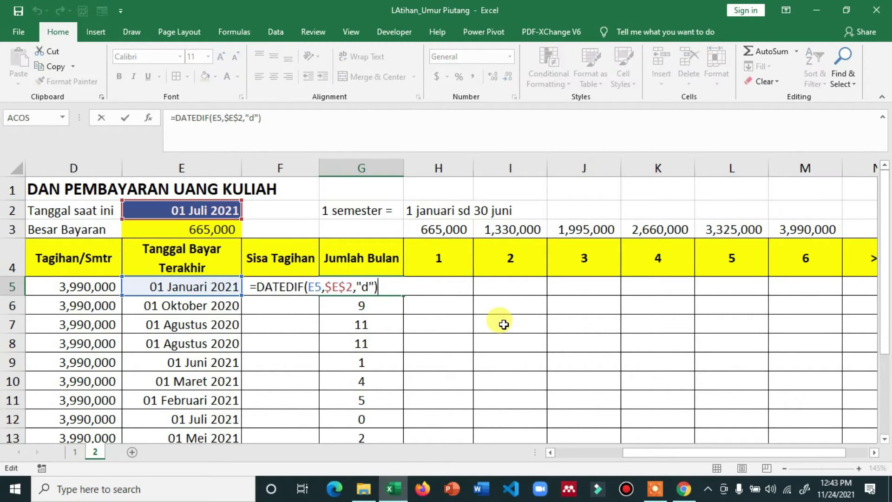
pyautogui.press('Left')
pyautogui.press('BackSpace')
pyautogui.write('m')
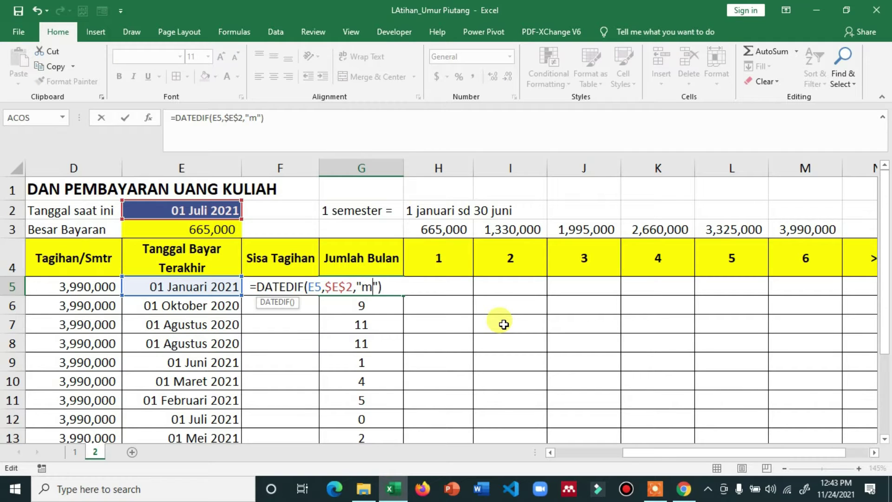
pyautogui.press('Return')
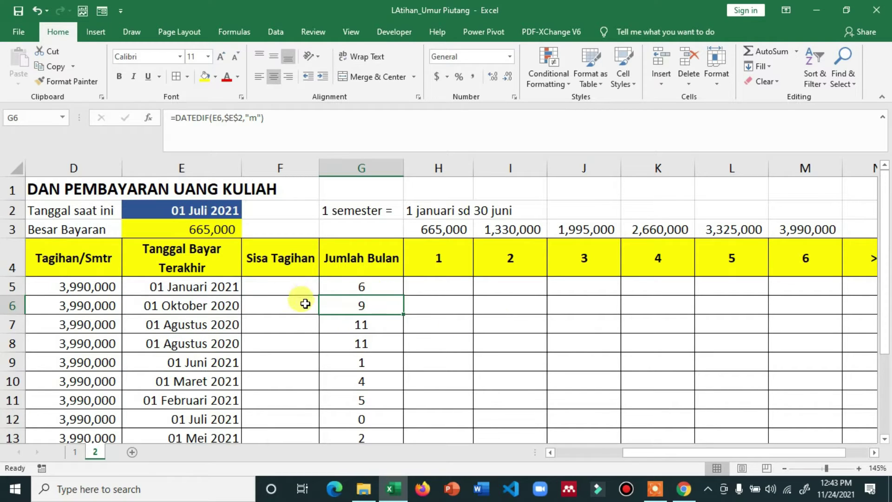
# - Check the month counts in G5 and G6 against their last payment dates and the current date in E2
pyautogui.click(181, 304)
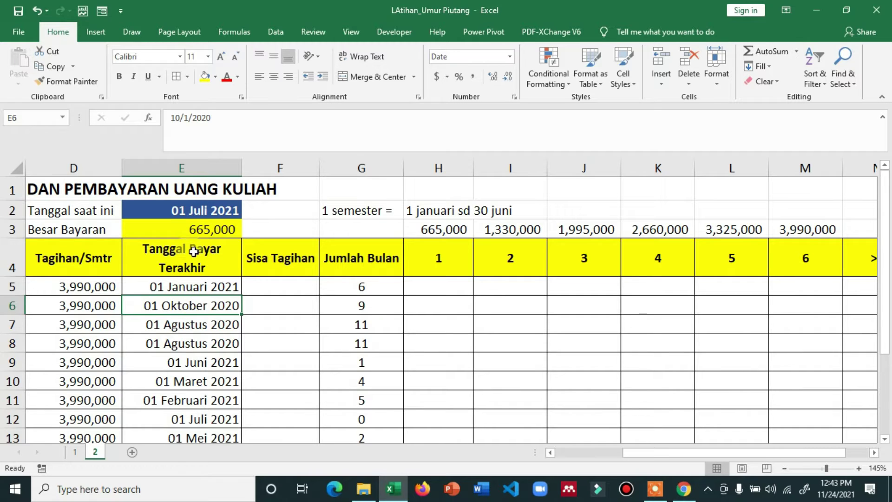
pyautogui.click(190, 210)
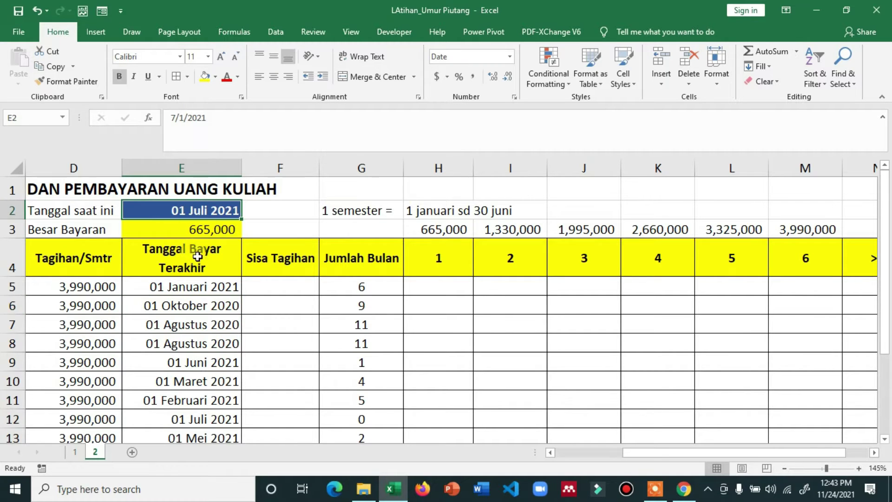
pyautogui.click(199, 306)
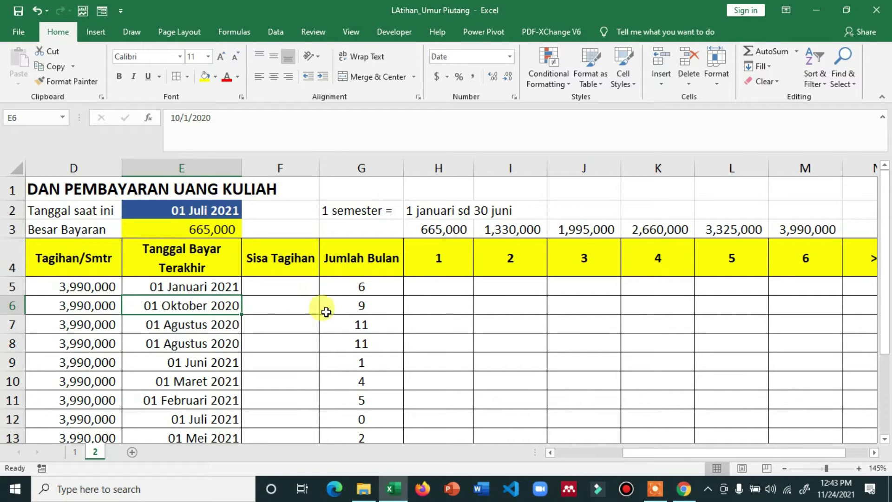
pyautogui.click(363, 311)
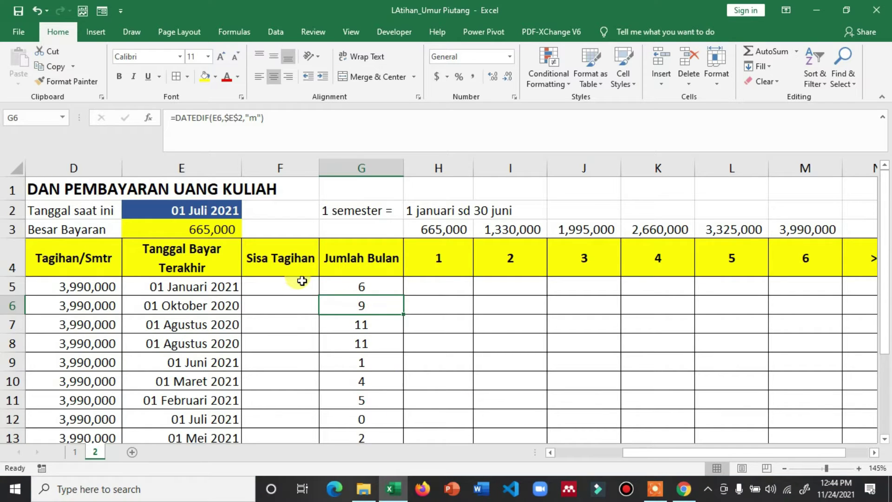
pyautogui.click(431, 287)
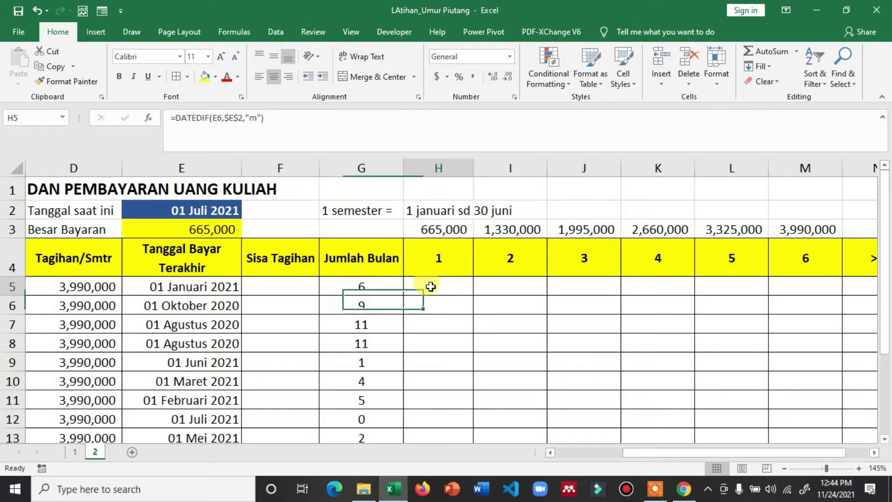
pyautogui.click(198, 292)
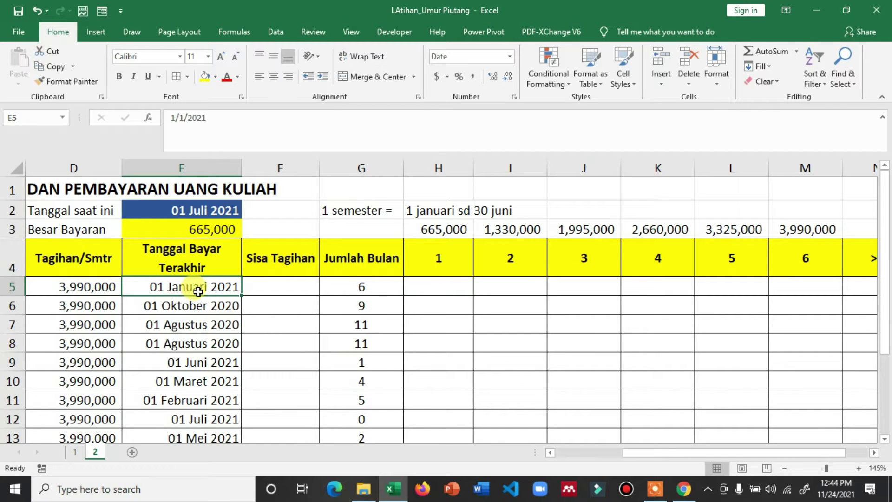
pyautogui.click(342, 287)
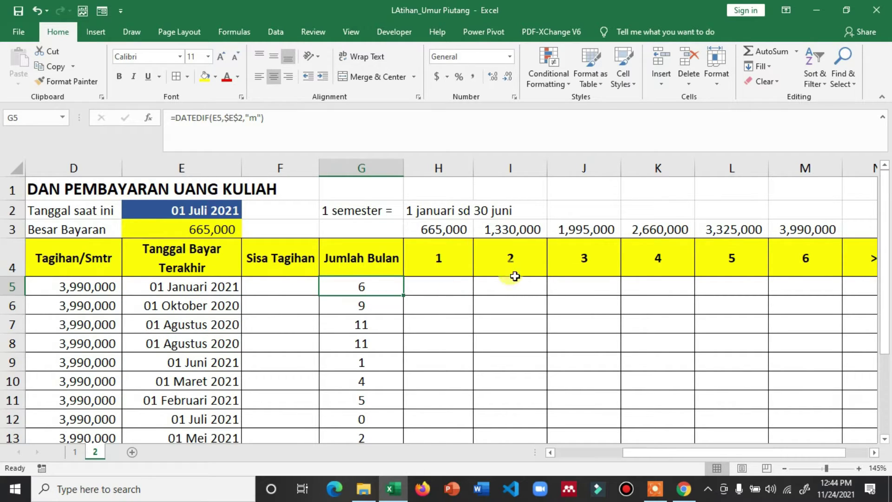
# - Examine the one-to-six-month cells of row 5, the installment formula in H3 and the month count in G5
pyautogui.click(790, 284)
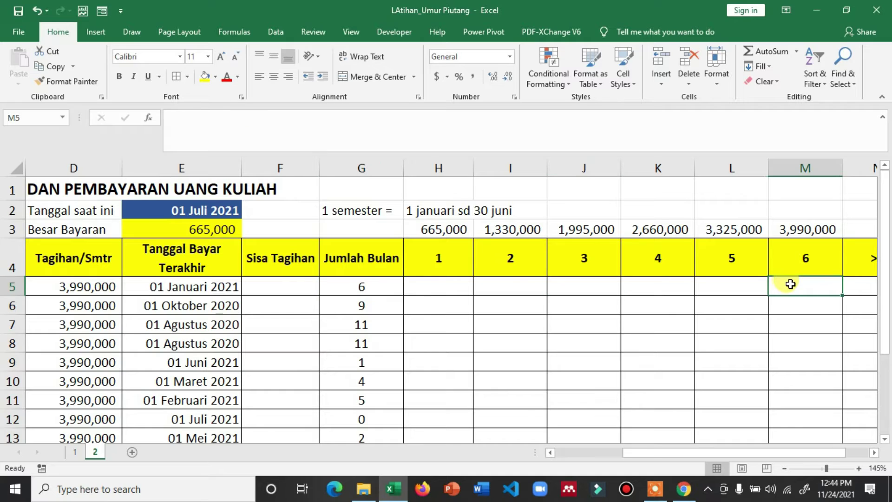
pyautogui.click(442, 289)
pyautogui.click(510, 286)
pyautogui.click(584, 287)
pyautogui.click(658, 287)
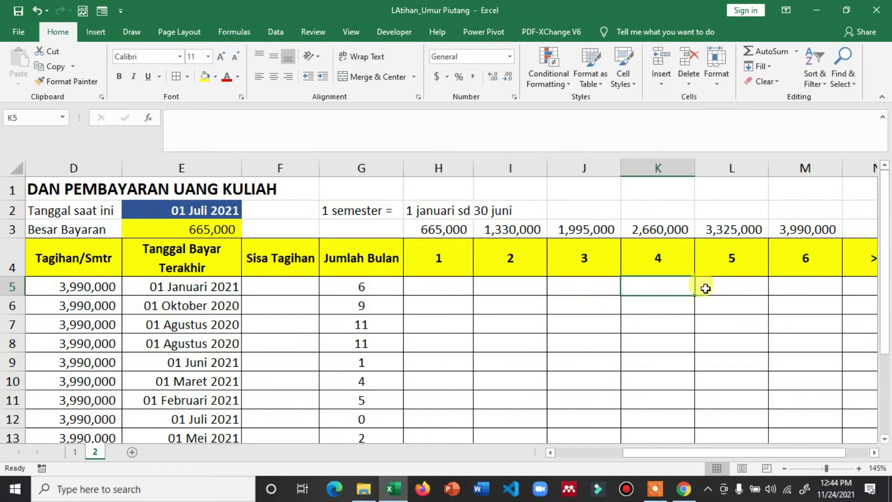
pyautogui.click(706, 287)
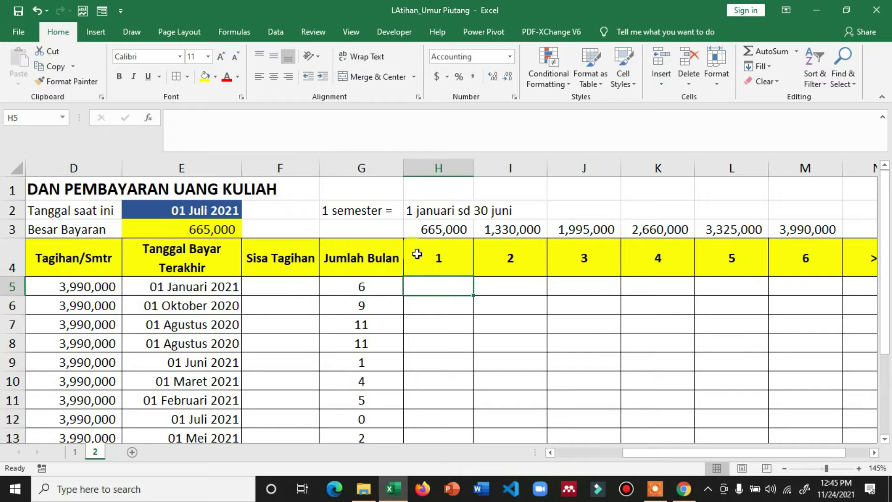
pyautogui.click(434, 231)
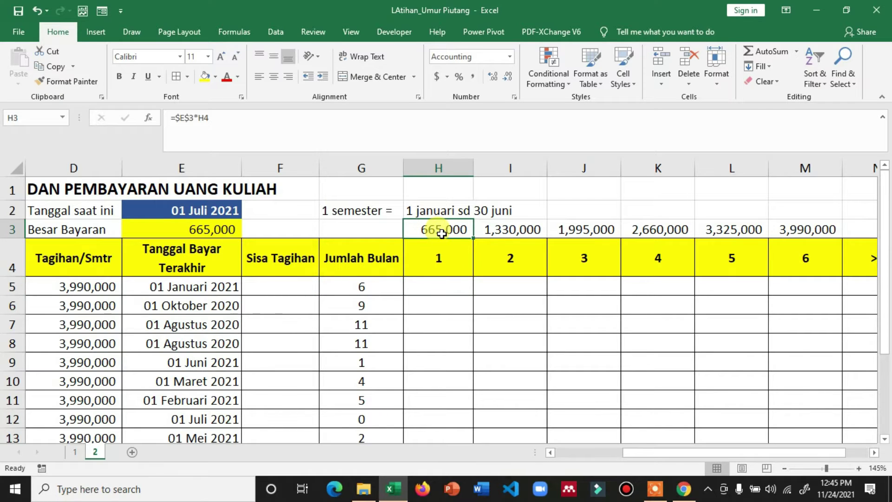
pyautogui.click(502, 289)
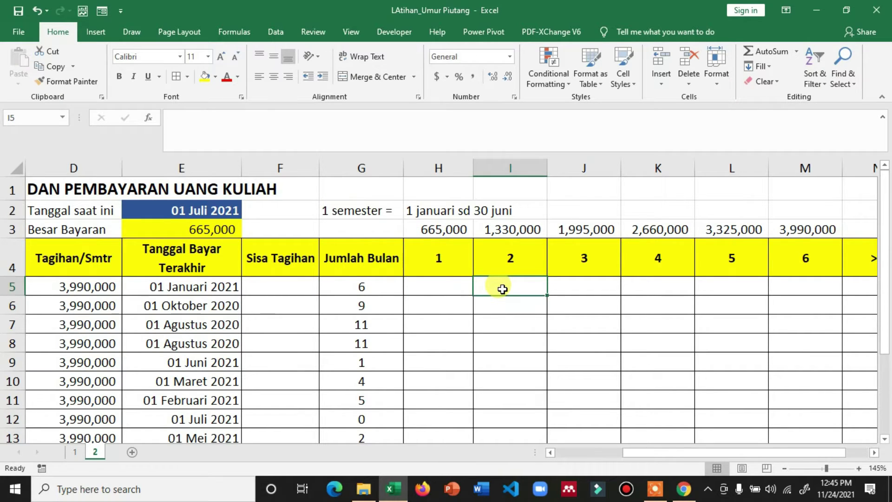
pyautogui.click(435, 285)
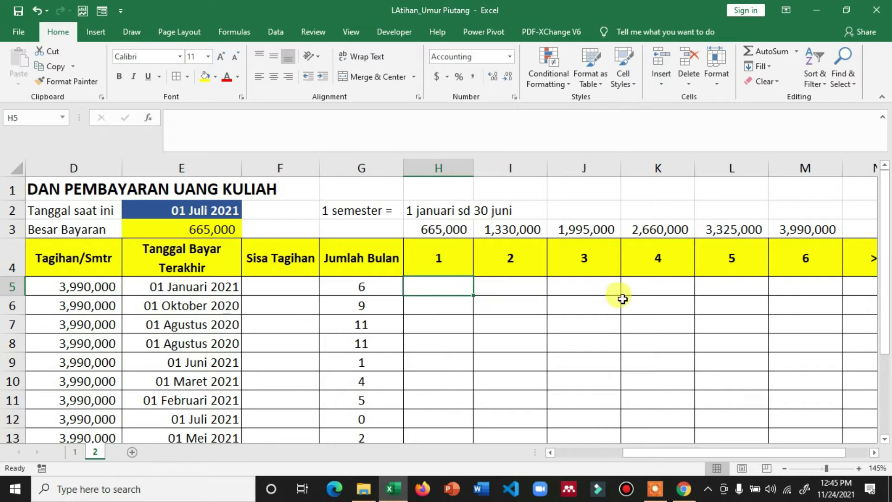
pyautogui.click(370, 285)
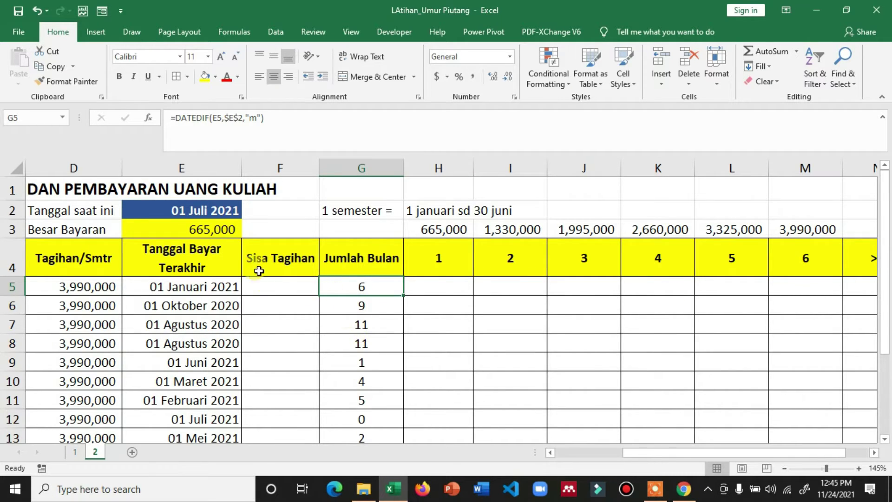
# - Enter the formula =IF(G5=$H$4,(D5/6)*H4,0) in H5 for the one-month column
pyautogui.click(204, 210)
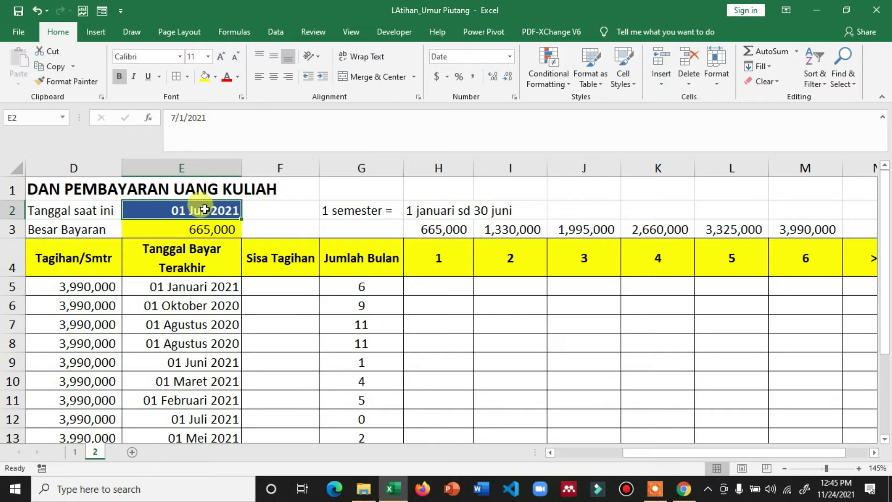
pyautogui.click(434, 289)
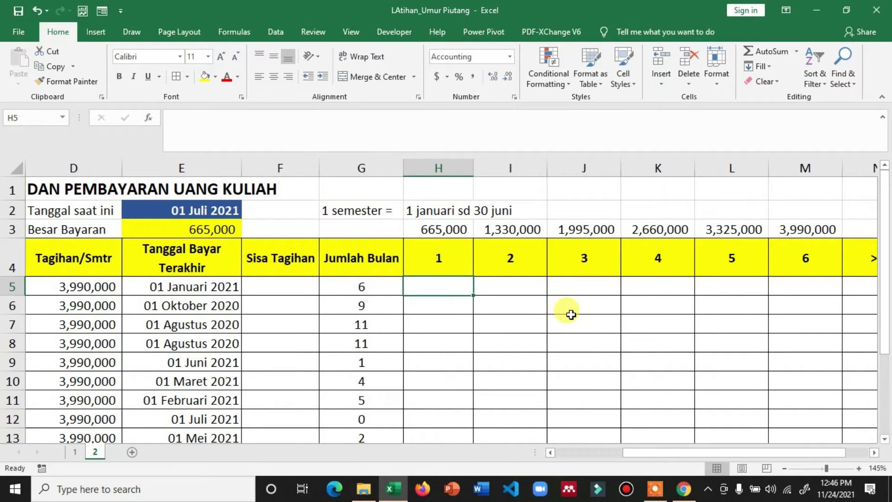
pyautogui.write('=')
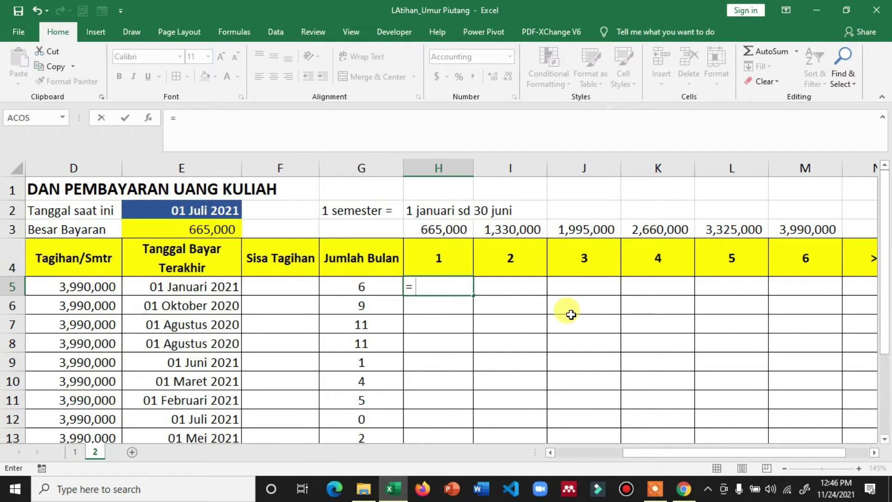
pyautogui.write('if(')
pyautogui.press('Left')
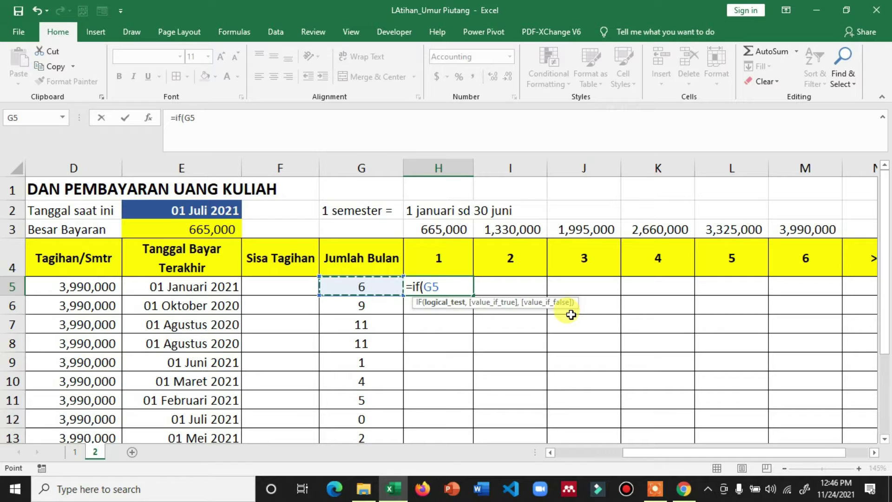
pyautogui.write('=')
pyautogui.press('Up')
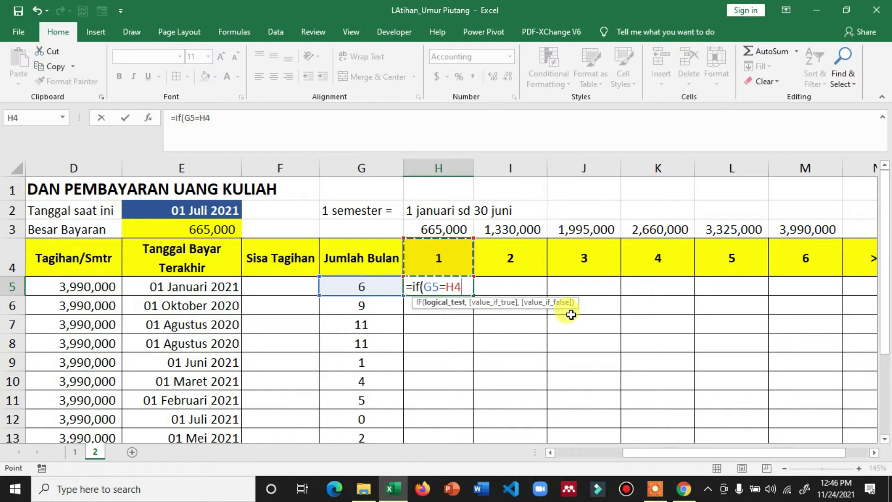
pyautogui.press('F4')
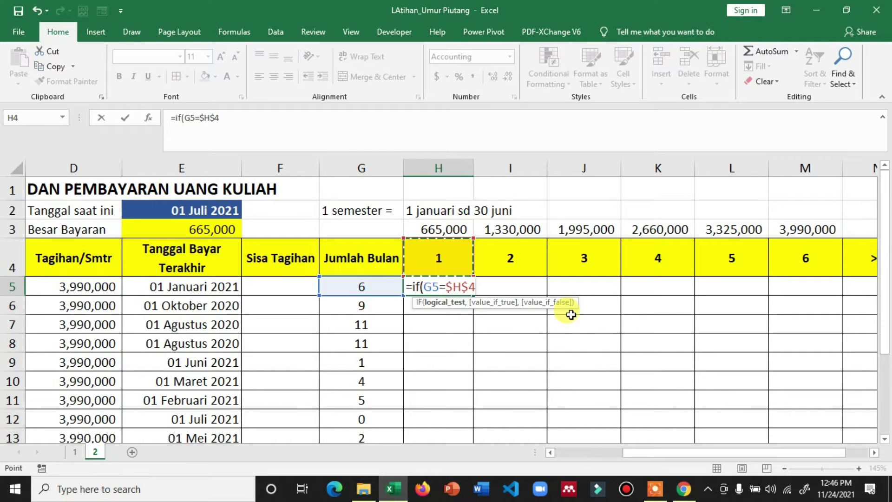
pyautogui.write(',')
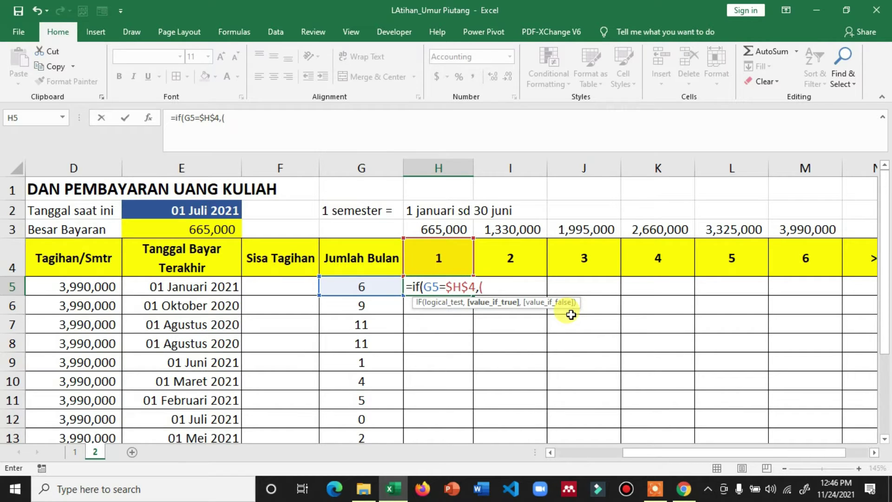
pyautogui.write('(')
pyautogui.click(98, 285)
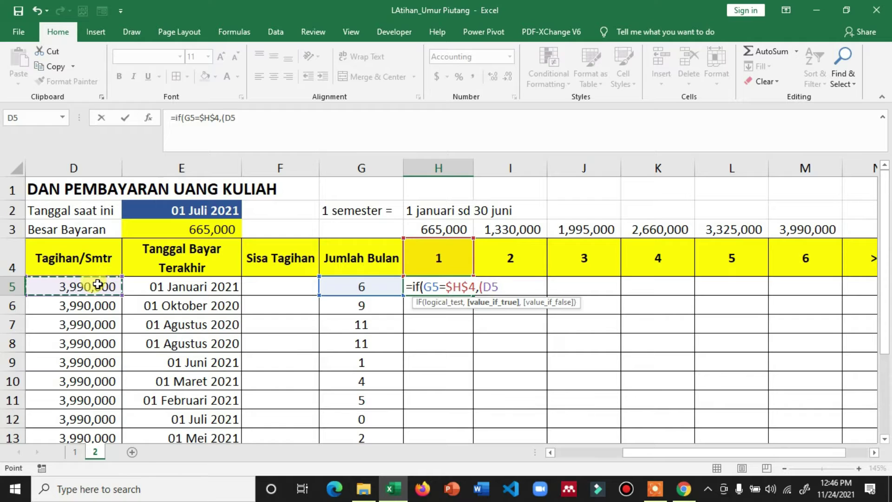
pyautogui.write('/6)*')
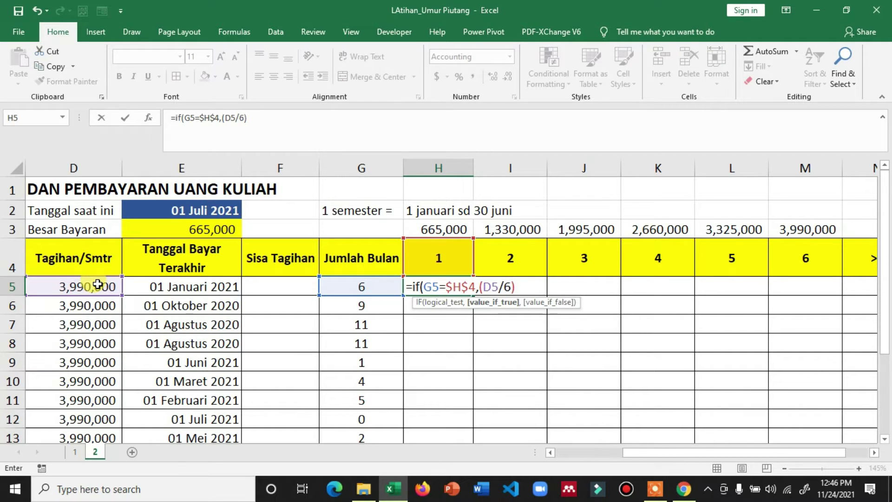
pyautogui.click(452, 266)
pyautogui.write(',')
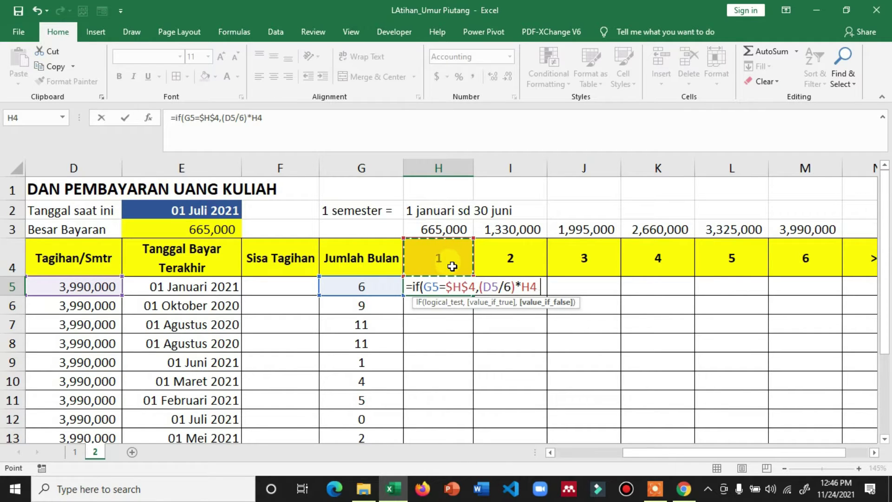
pyautogui.write('0)')
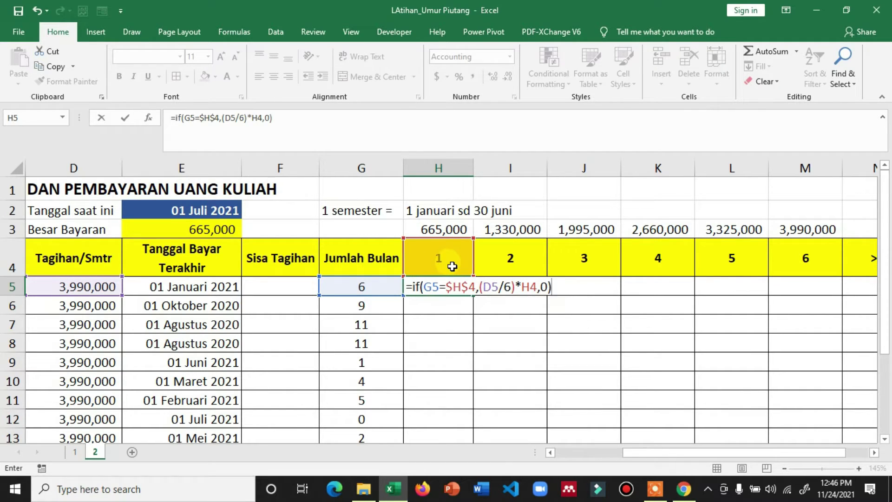
pyautogui.press('Return')
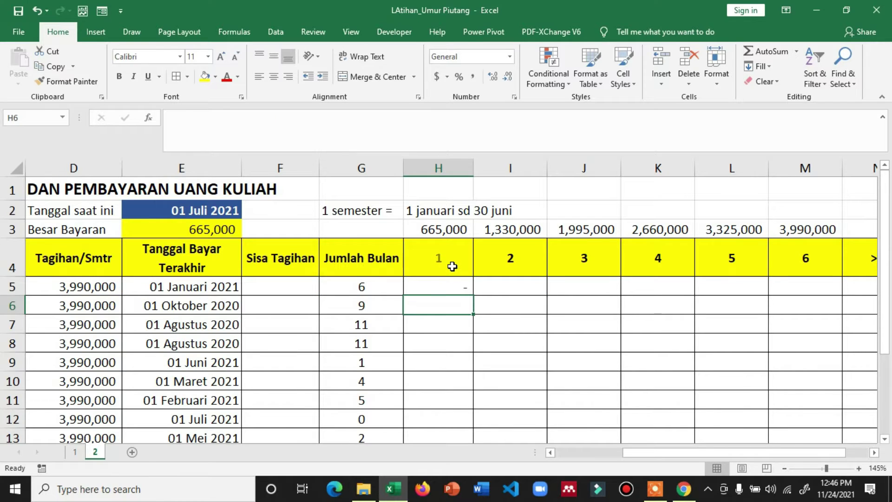
# - Try to fill the H5 formula across row 5 to M5, and undo the fill
pyautogui.click(450, 283)
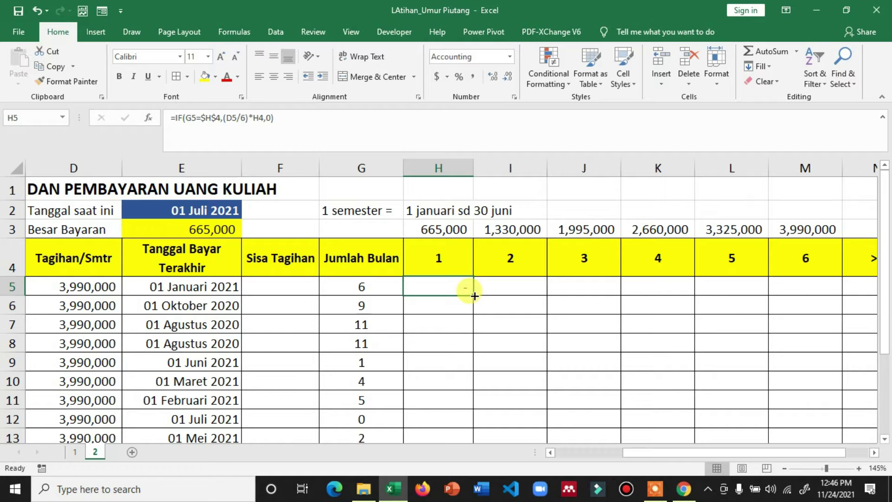
pyautogui.moveTo(474, 295); pyautogui.dragTo(817, 289)
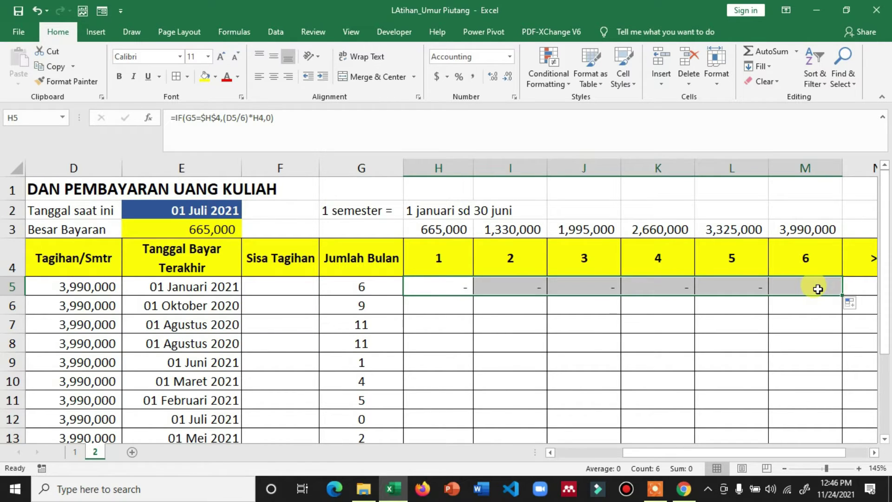
pyautogui.hotkey('ctrl', 'z')
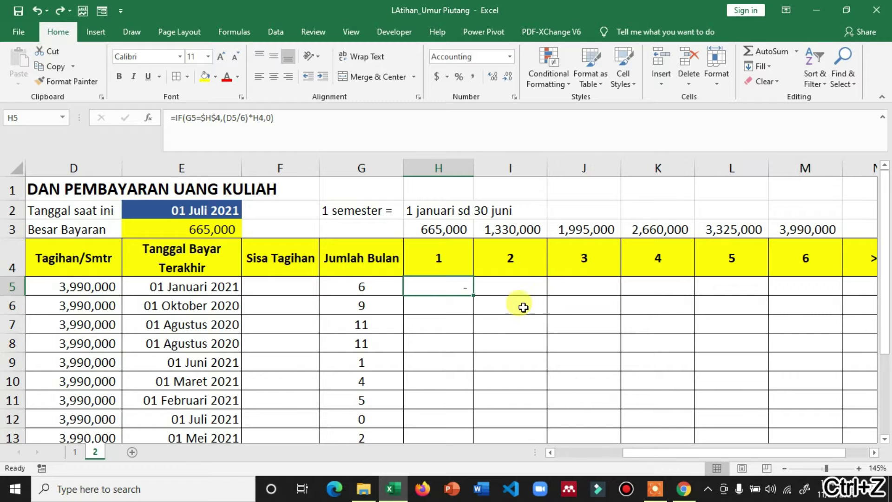
# - Fill the H5 formula down the one-month column through H14
pyautogui.moveTo(473, 296); pyautogui.dragTo(459, 417)
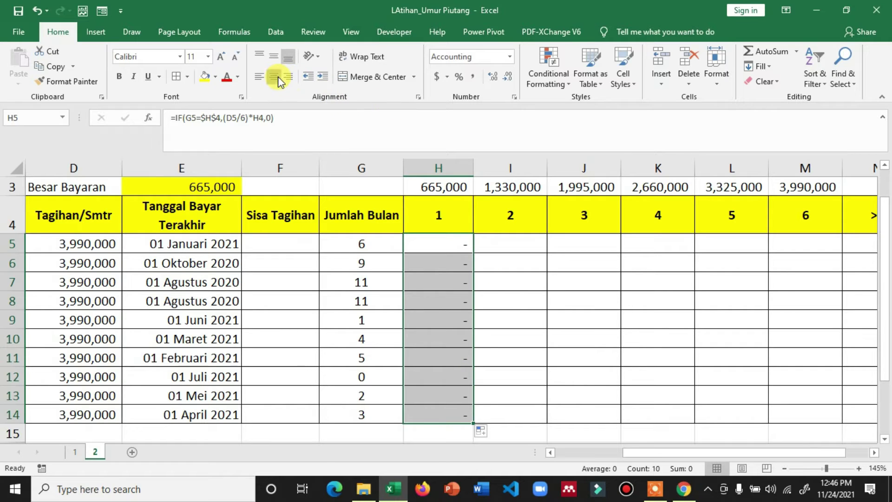
pyautogui.click(513, 304)
pyautogui.scroll(1, 514, 309)
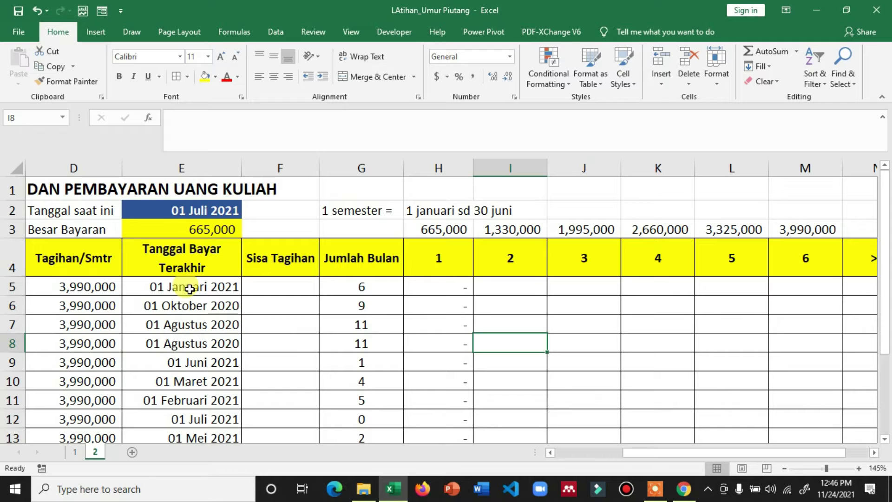
# - Try 2/1/2021 as the current date in E2 and inspect the one-month amount in H5
pyautogui.click(200, 211)
pyautogui.doubleClick(200, 211)
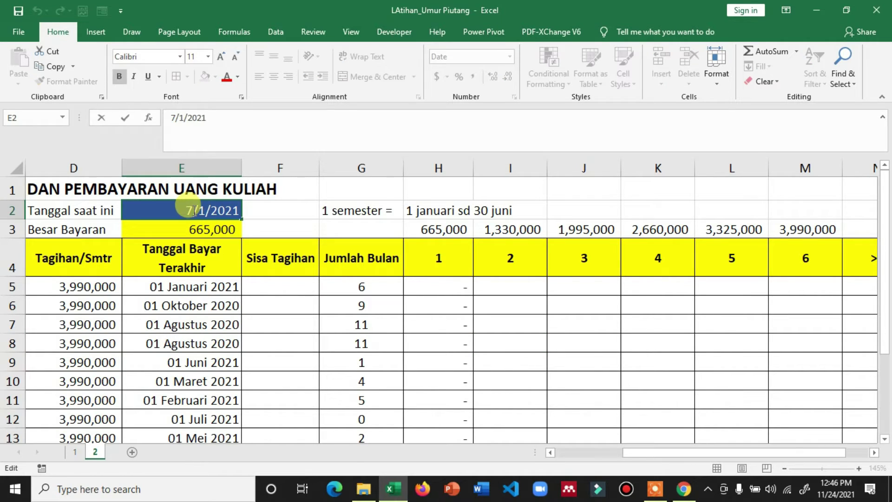
pyautogui.press('BackSpace')
pyautogui.write('2')
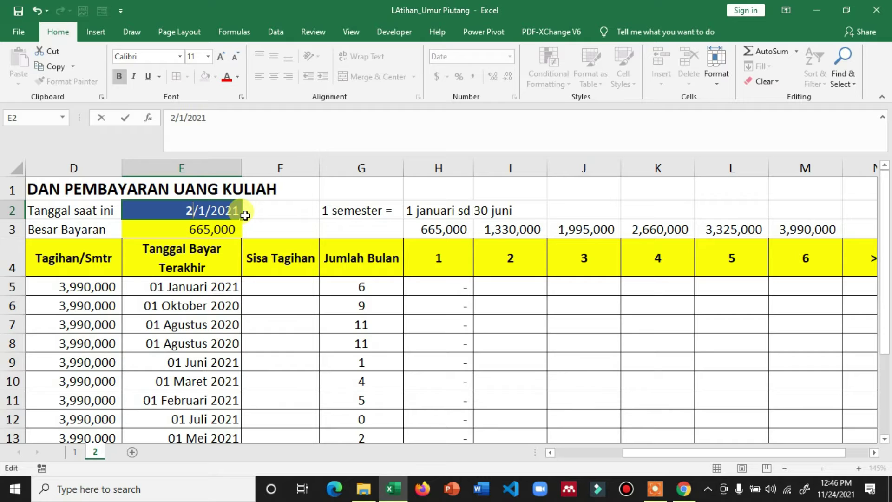
pyautogui.press('Return')
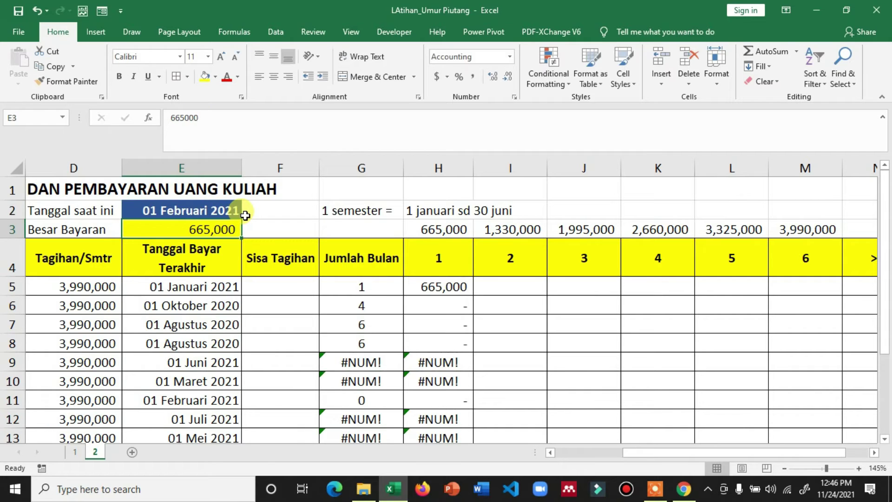
pyautogui.click(437, 288)
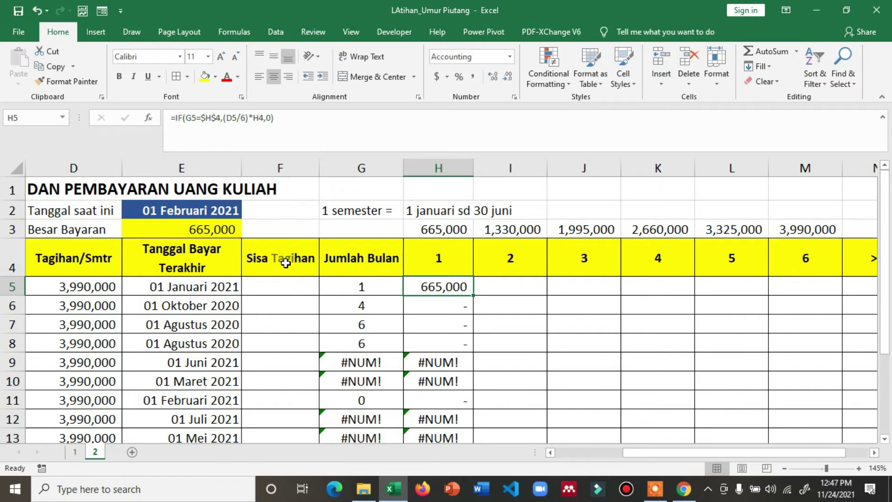
# - Set the current date in E2 back to 7/1/2021
pyautogui.click(203, 210)
pyautogui.doubleClick(203, 210)
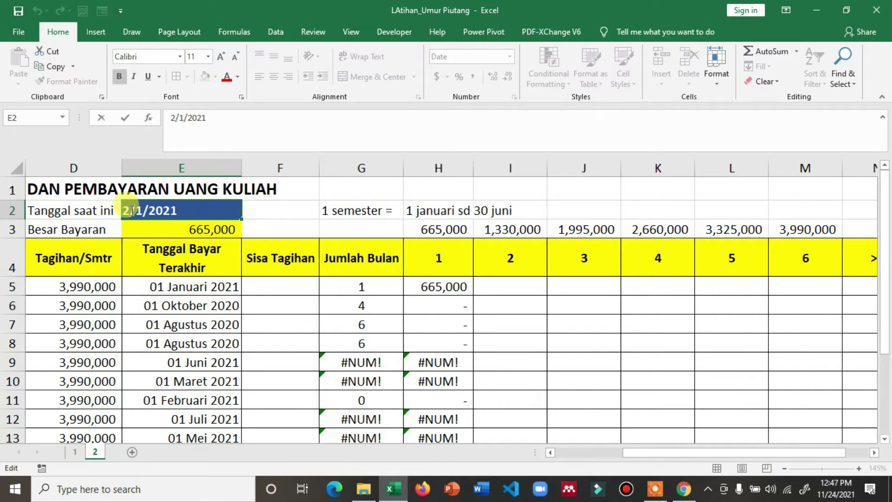
pyautogui.press('BackSpace')
pyautogui.write('7')
pyautogui.press('Return')
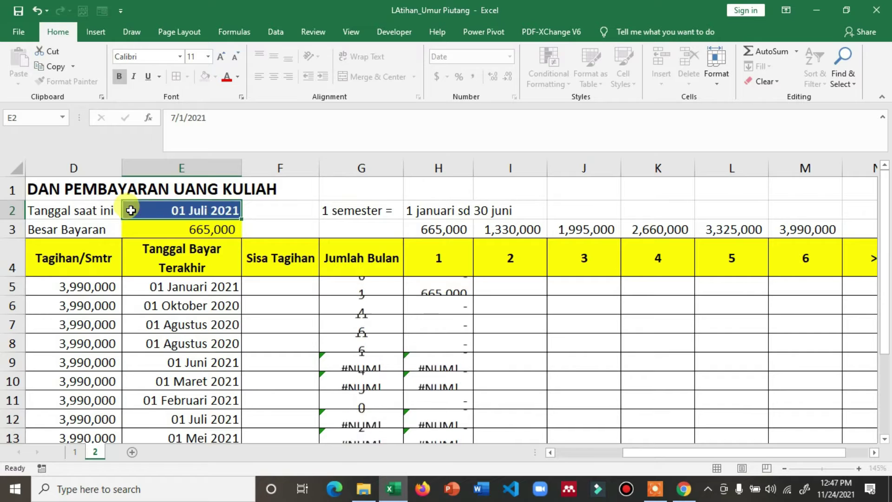
# - Check the IF formula in I5 of the finished table on sheet 1, and return to sheet 2
pyautogui.click(79, 452)
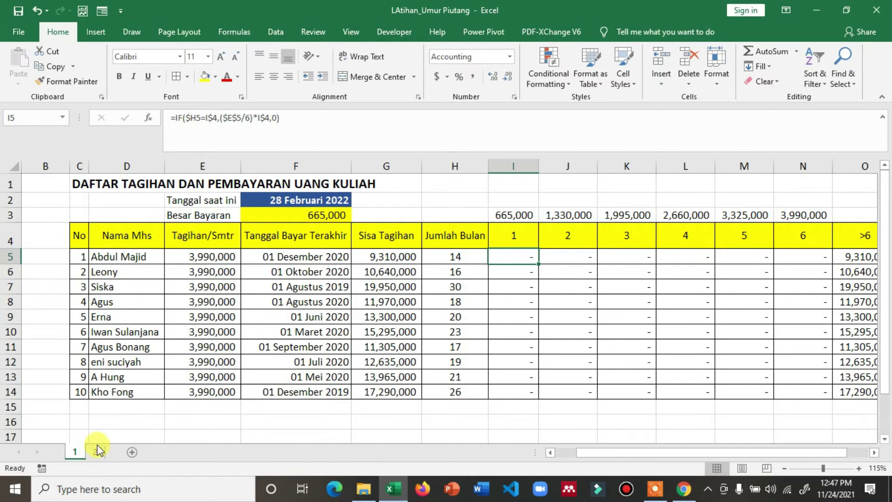
pyautogui.click(96, 451)
pyautogui.click(516, 292)
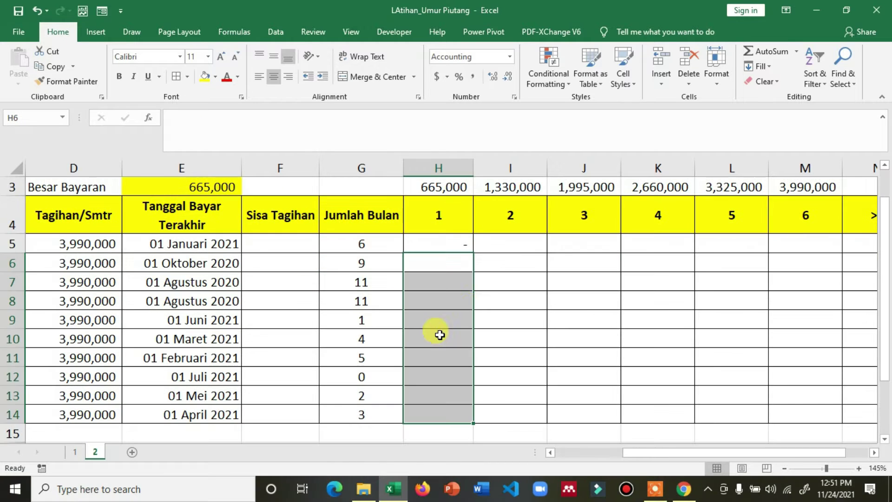
pyautogui.click(463, 243)
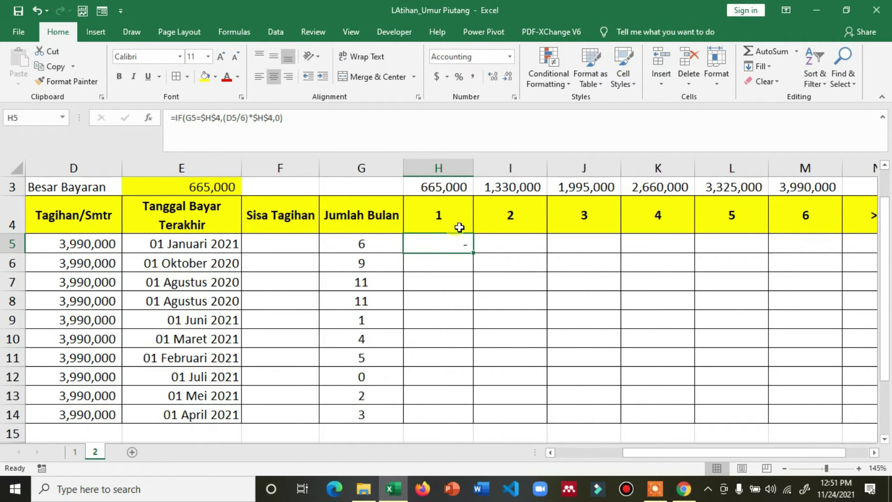
pyautogui.write('=')
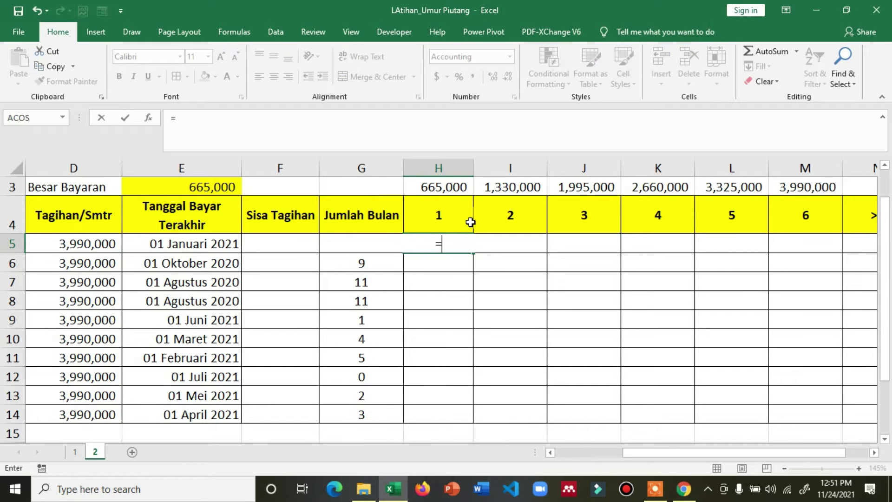
pyautogui.write('if(')
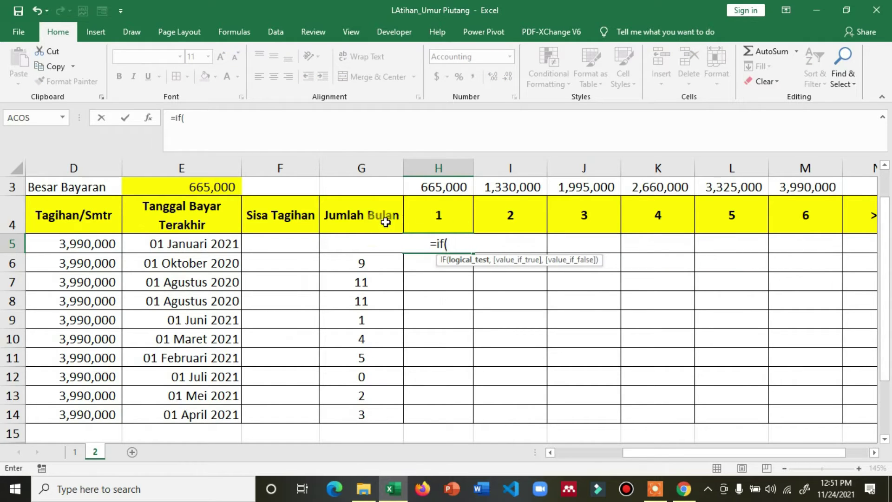
pyautogui.click(371, 246)
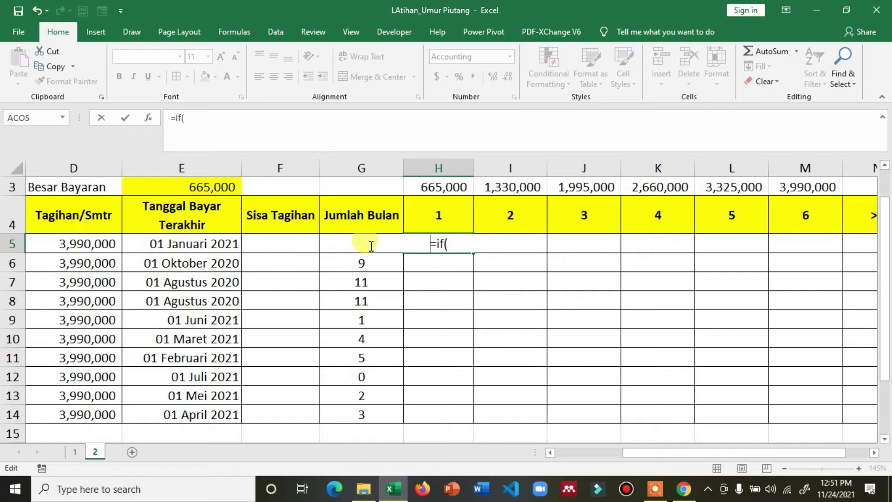
pyautogui.press('Escape')
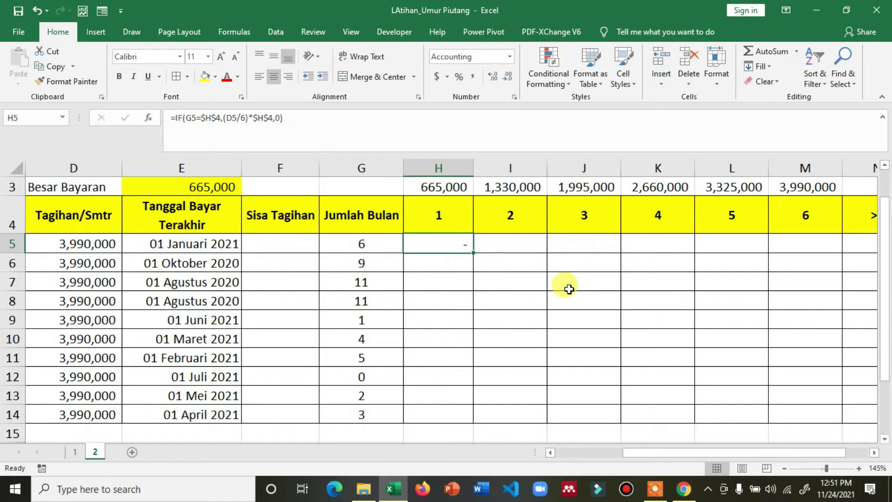
pyautogui.write('=if(')
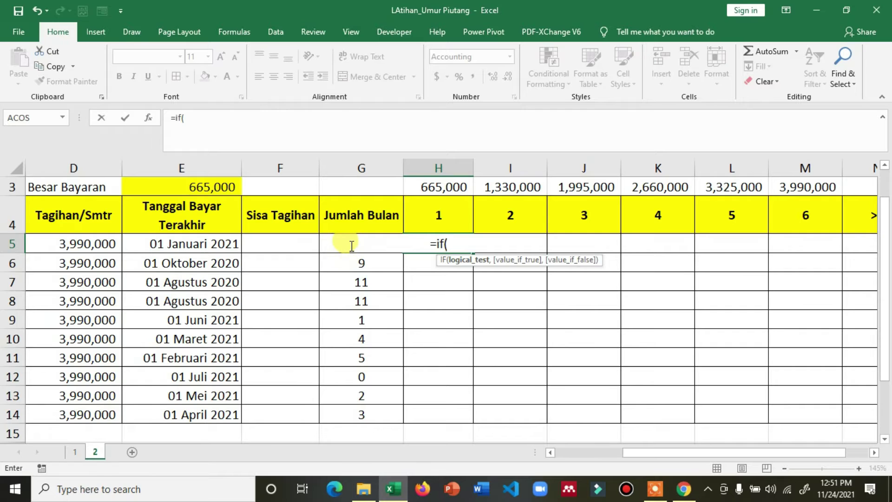
pyautogui.press('Home')
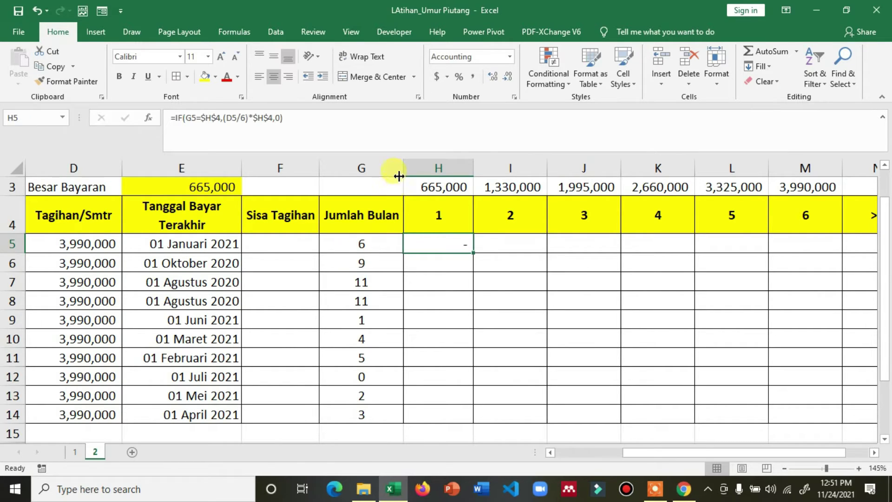
# - Widen column G and re-enter the one-month formula in H5 as =IF(G5=$H$4,(D5/6)*$H$4,0)
pyautogui.moveTo(403, 169); pyautogui.dragTo(468, 172)
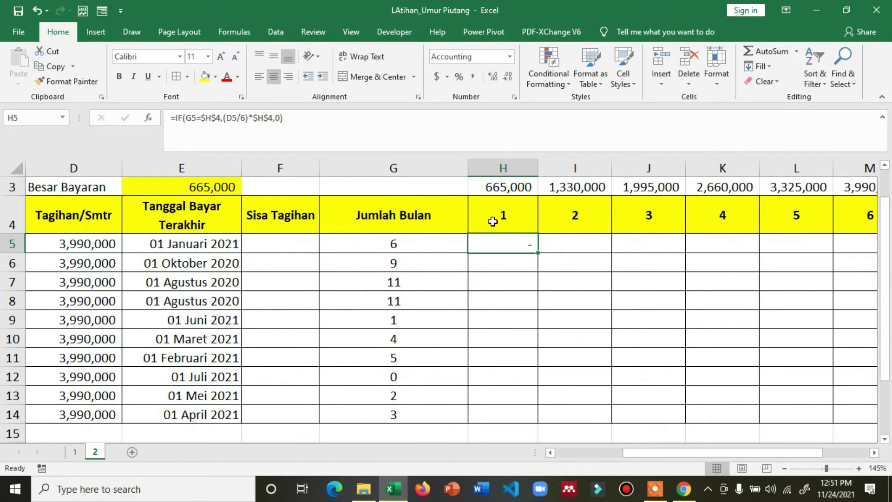
pyautogui.write('=if(')
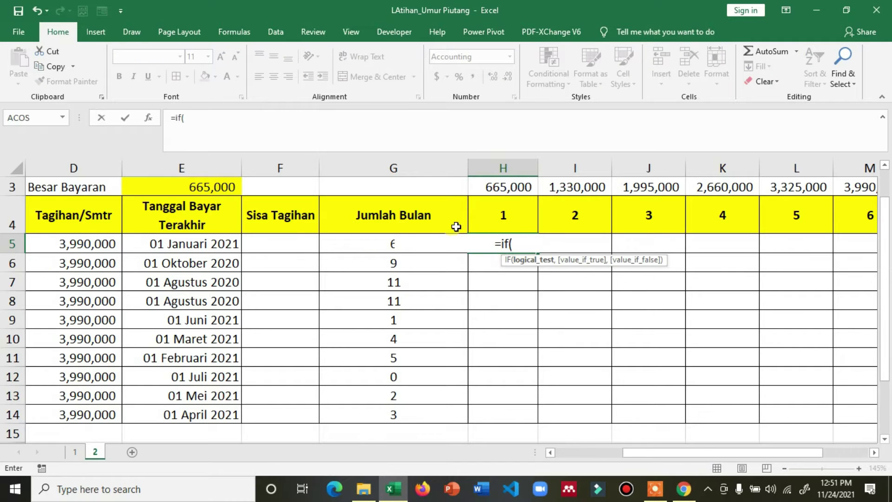
pyautogui.click(362, 247)
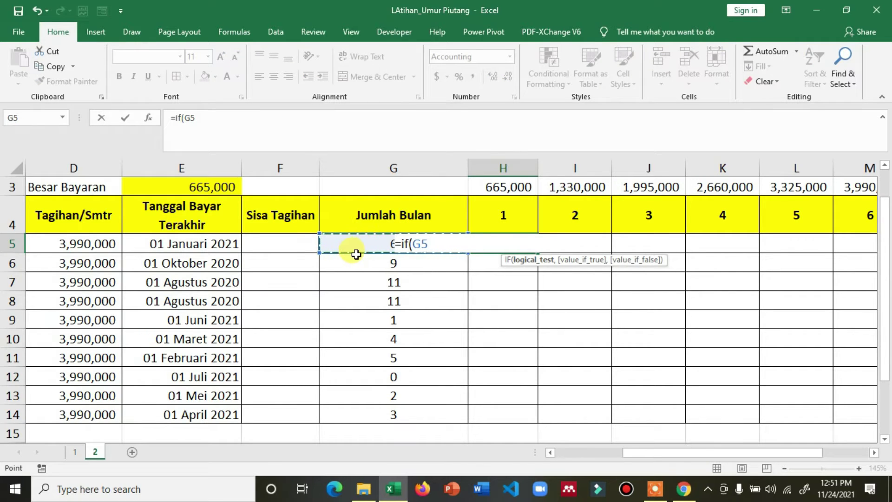
pyautogui.write('=')
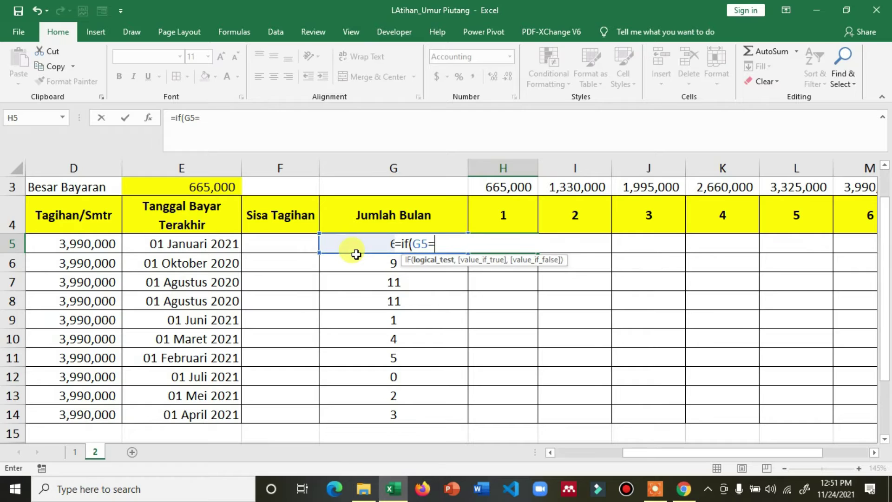
pyautogui.click(512, 209)
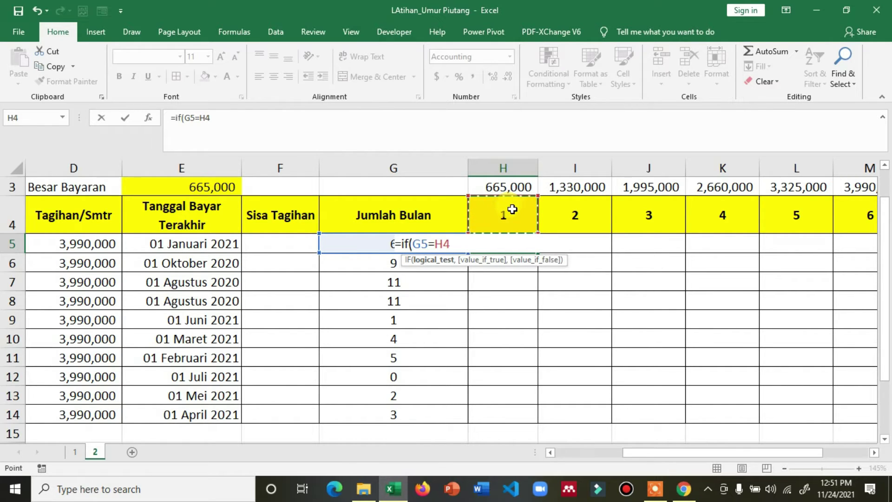
pyautogui.press('F4')
pyautogui.write(',')
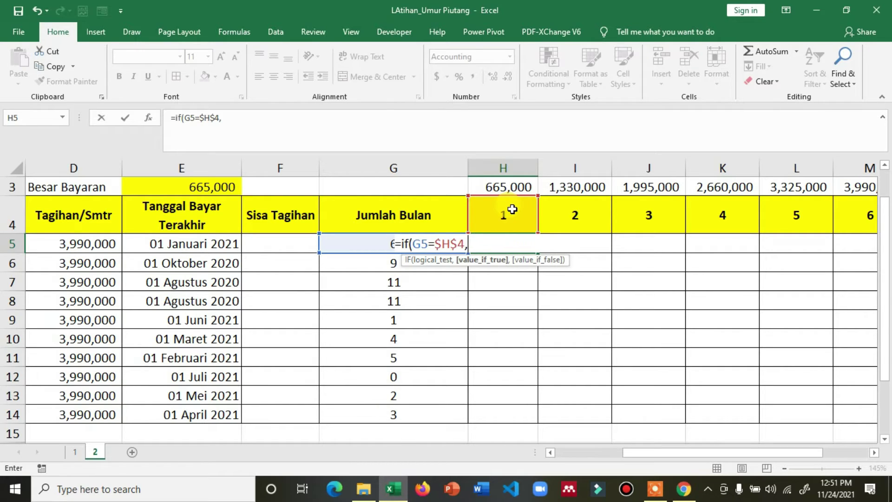
pyautogui.write('(')
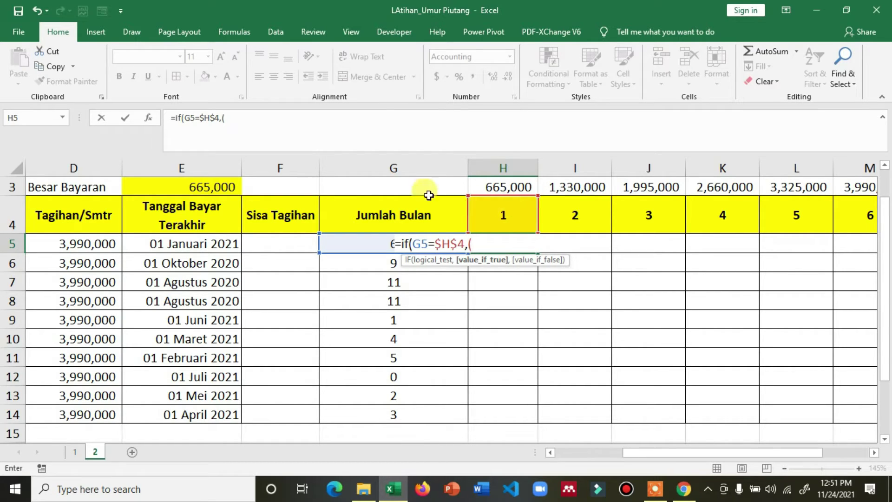
pyautogui.click(108, 245)
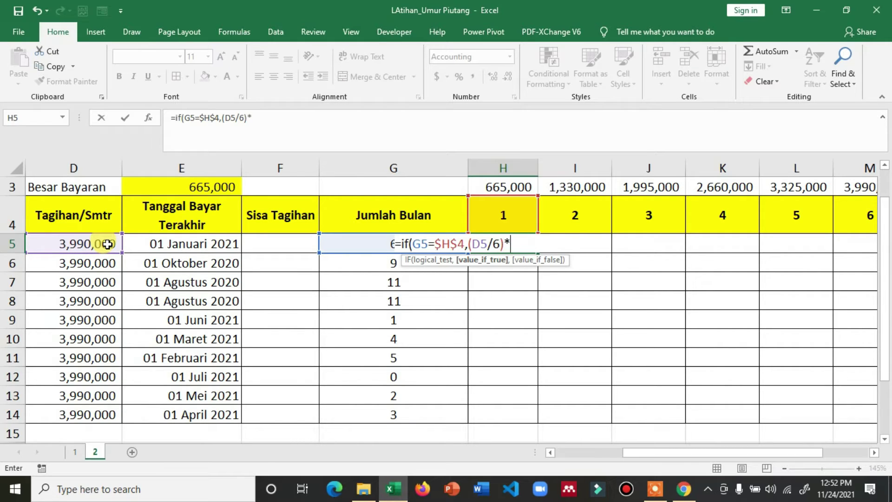
pyautogui.click(506, 221)
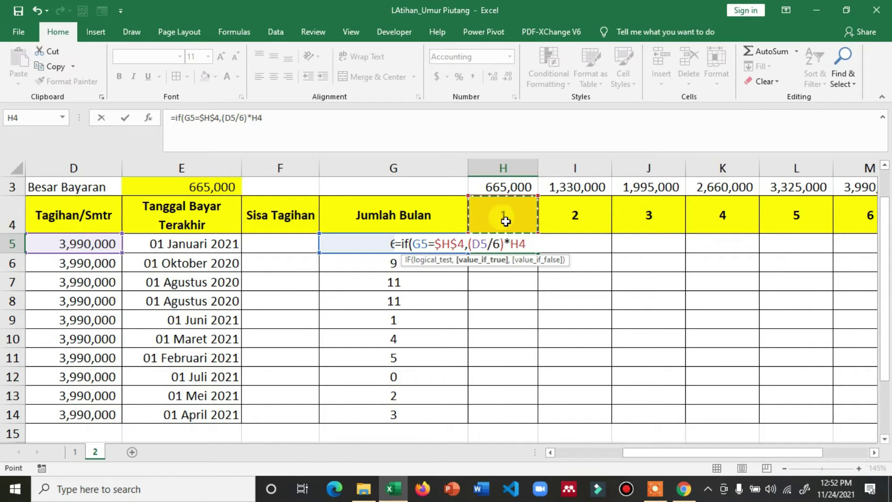
pyautogui.press('F4')
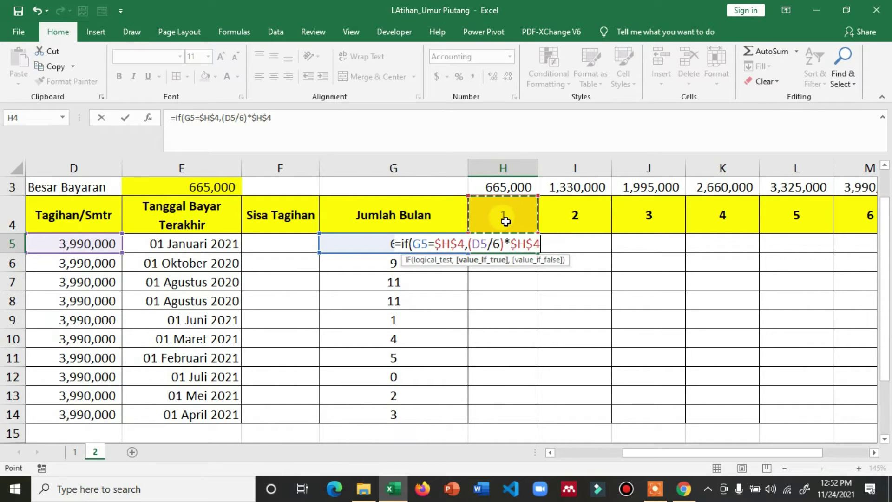
pyautogui.write(',0')
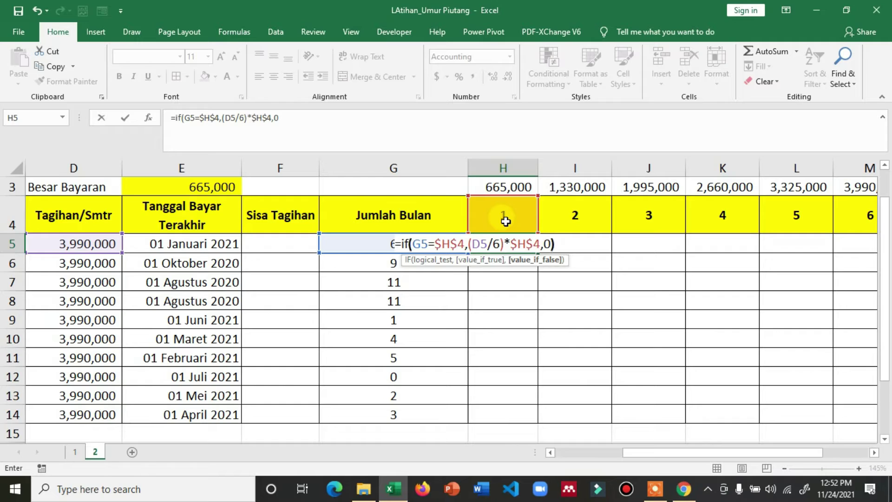
pyautogui.write(')')
pyautogui.press('Return')
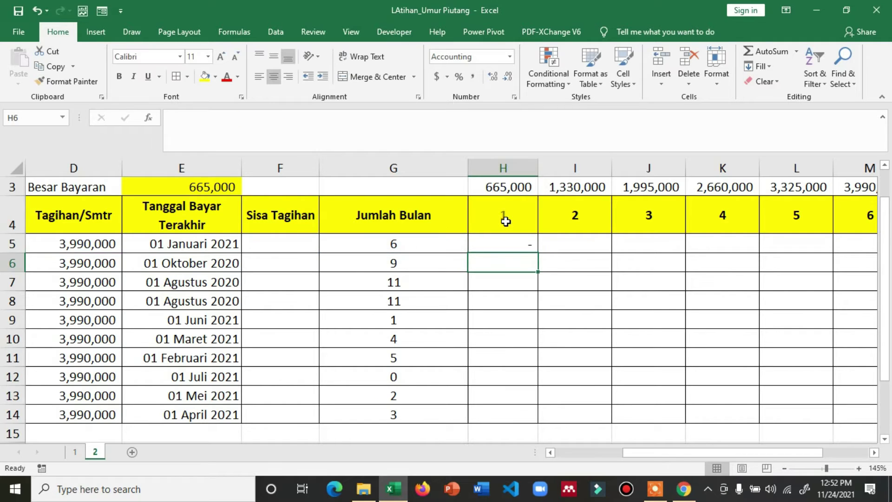
# - Center the cells of column H from H3 downward
pyautogui.click(506, 187)
pyautogui.hotkey('ctrl', 'shift', 'Down')
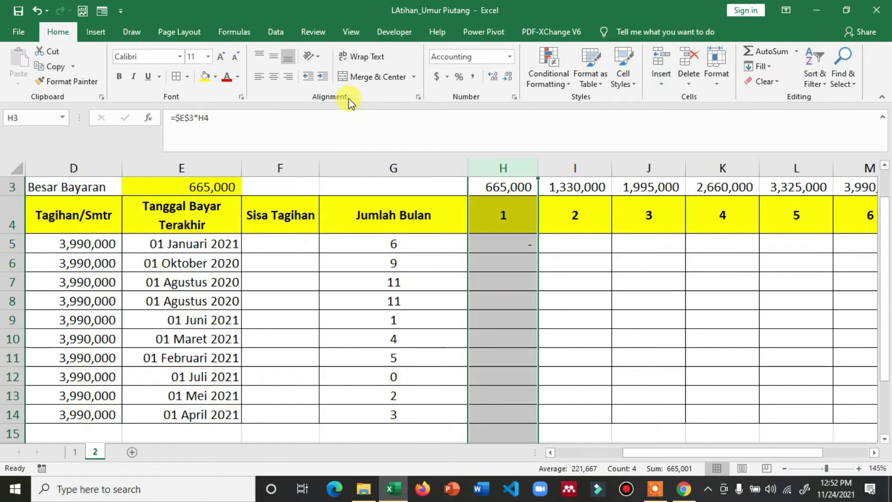
pyautogui.click(275, 77)
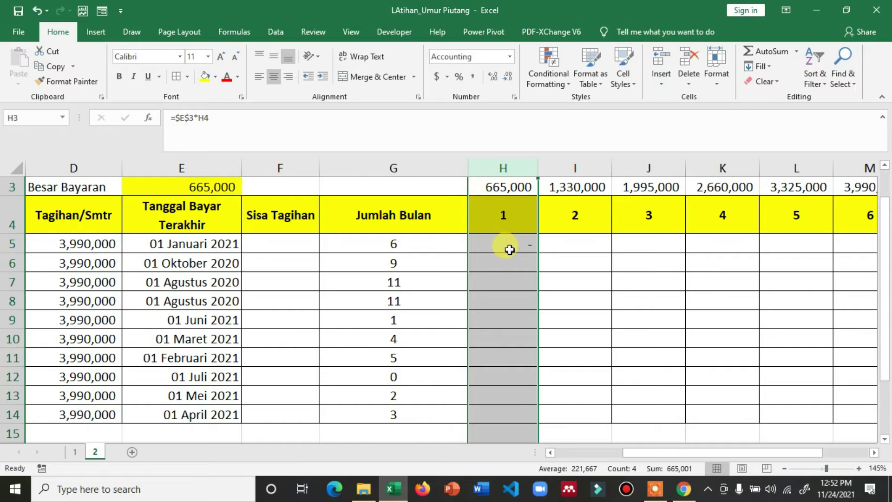
# - Autofit the width of column G and fill the H5 formula down through H14
pyautogui.click(505, 250)
pyautogui.doubleClick(467, 168)
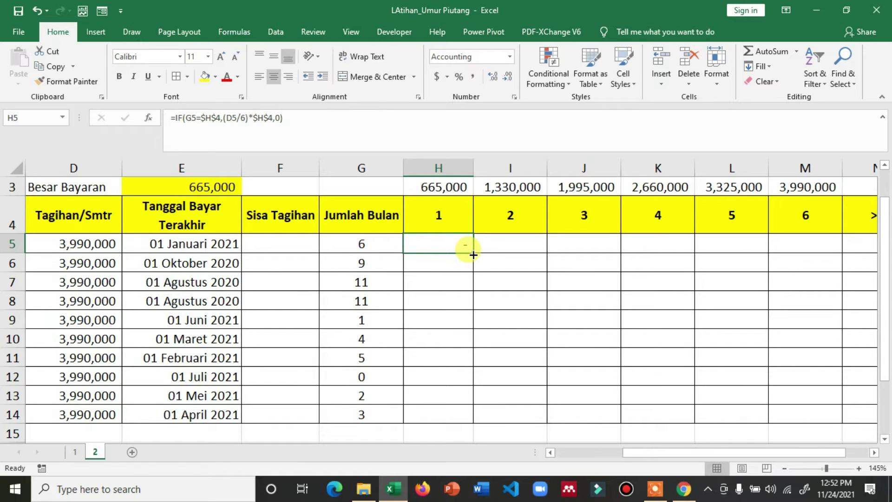
pyautogui.moveTo(472, 251); pyautogui.dragTo(458, 421)
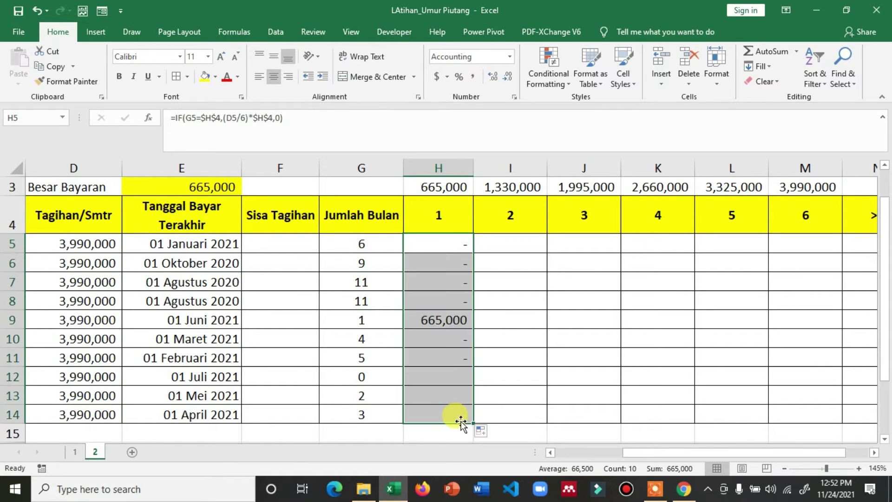
# - Check the one-month amount in H9 against its month count, last payment date and the current date in E2
pyautogui.click(439, 320)
pyautogui.click(363, 320)
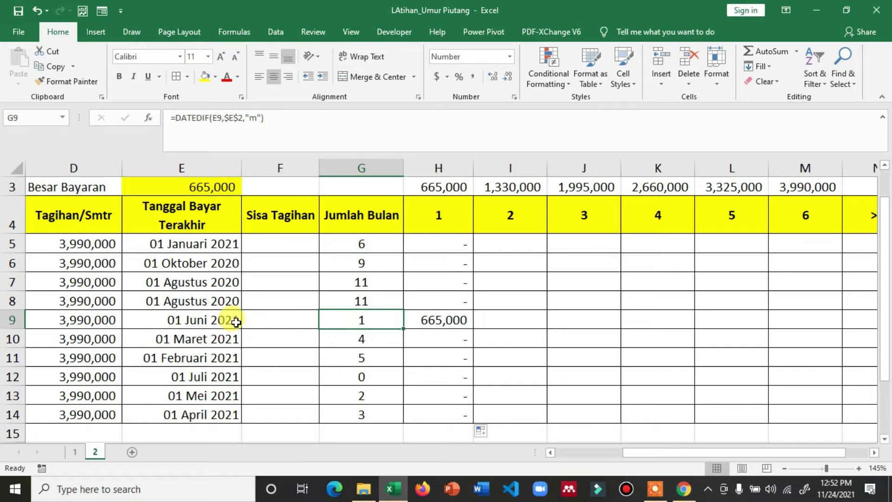
pyautogui.click(199, 319)
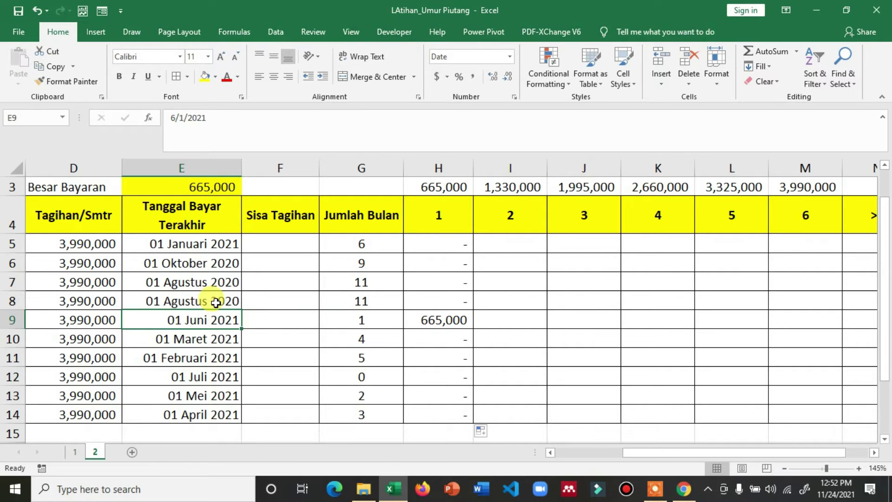
pyautogui.scroll(1, 211, 307)
pyautogui.click(201, 211)
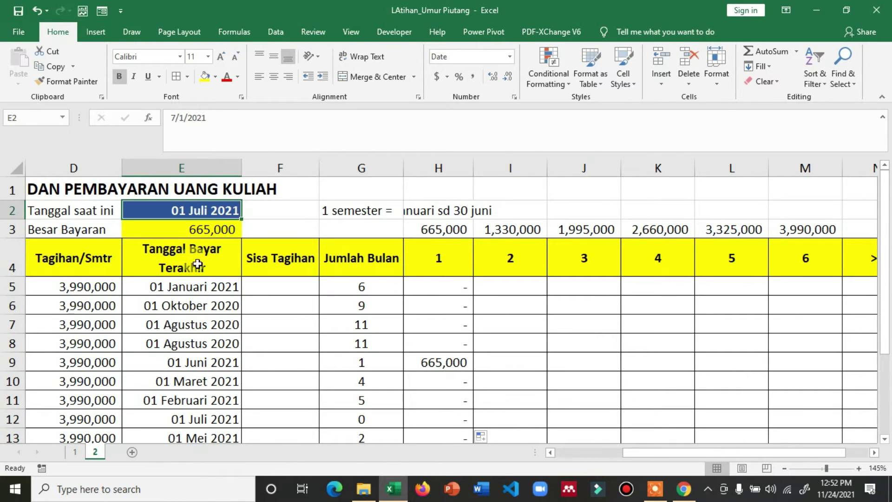
pyautogui.click(201, 363)
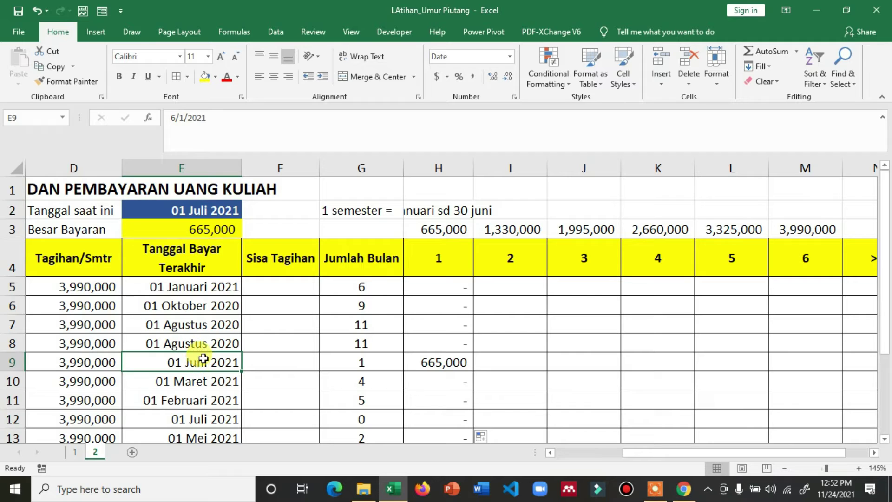
pyautogui.click(205, 211)
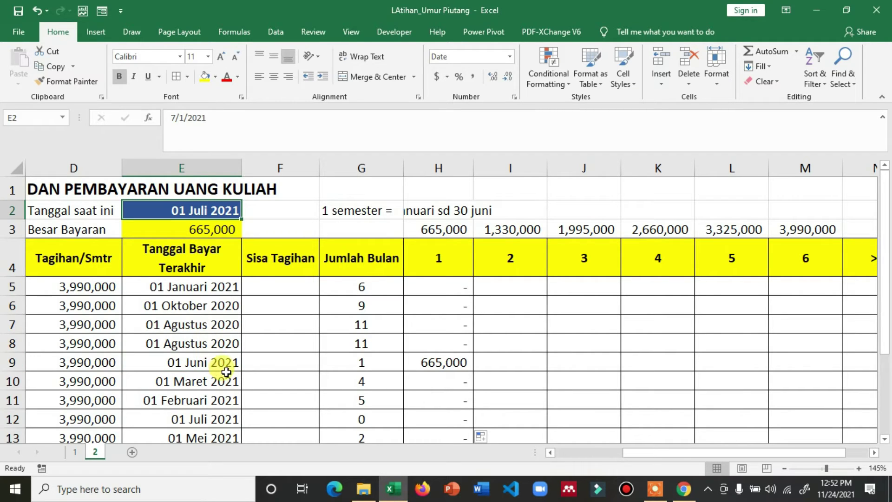
pyautogui.click(429, 365)
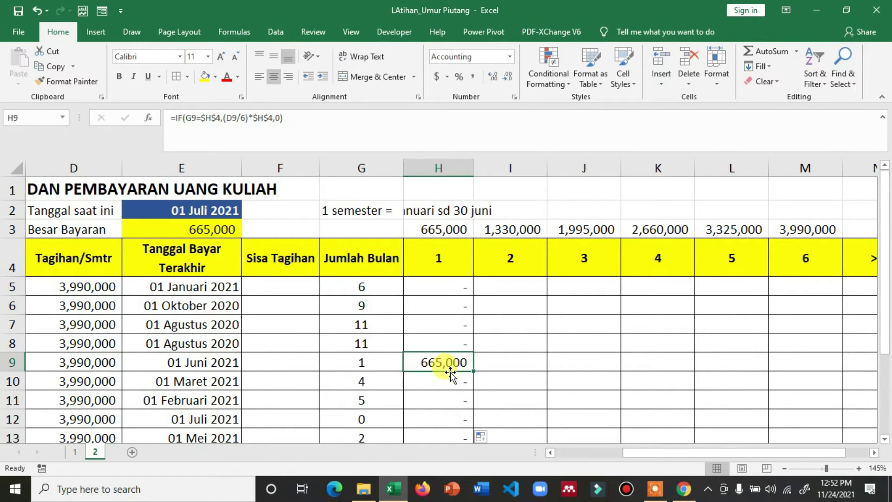
# - Try copying the H5 formula into I5 and inspect which cells it refers to
pyautogui.click(446, 291)
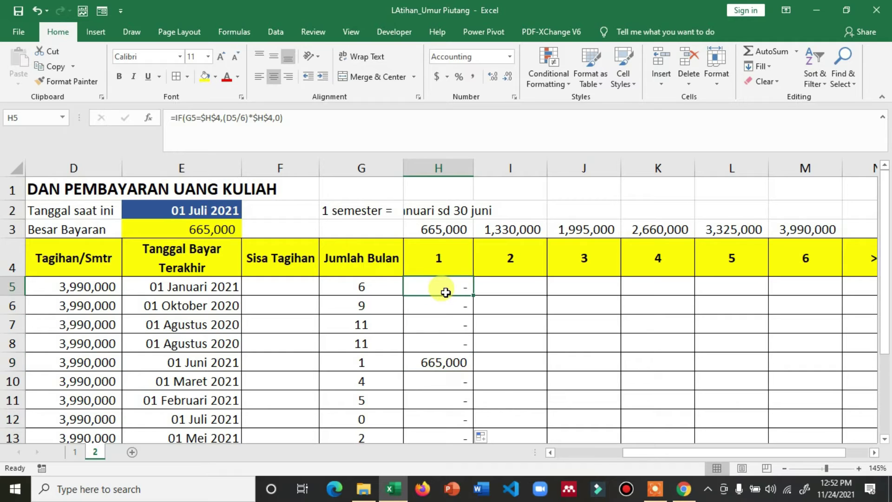
pyautogui.hotkey('ctrl', 'c')
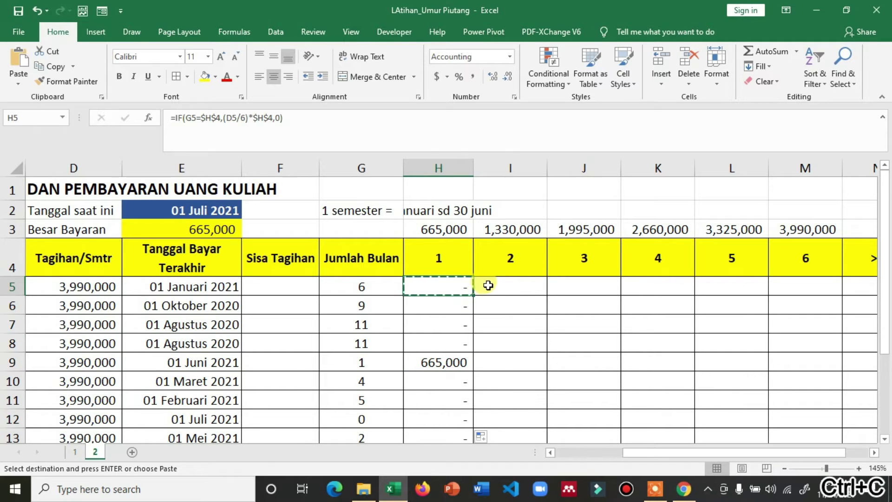
pyautogui.click(498, 285)
pyautogui.hotkey('ctrl', 'v')
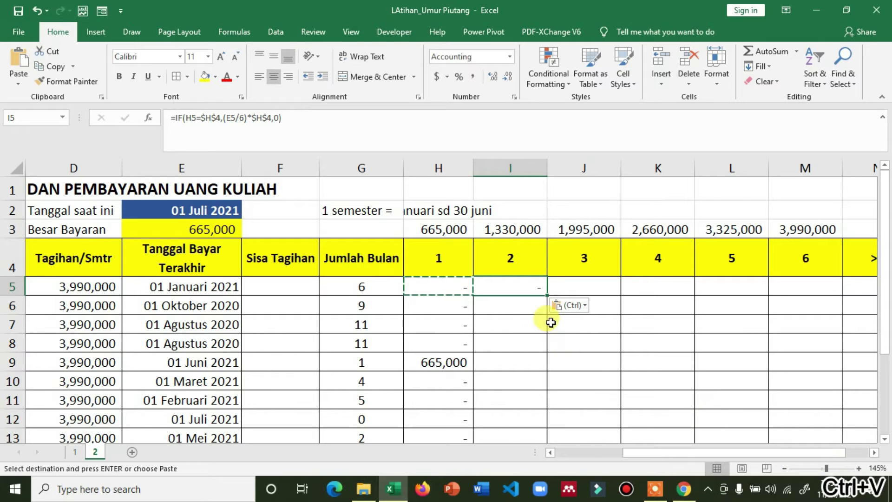
pyautogui.click(525, 343)
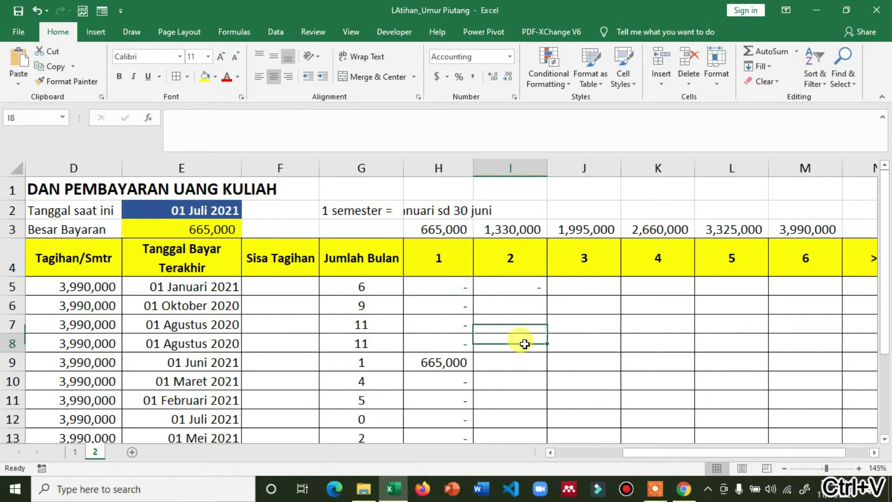
pyautogui.click(522, 294)
pyautogui.doubleClick(522, 293)
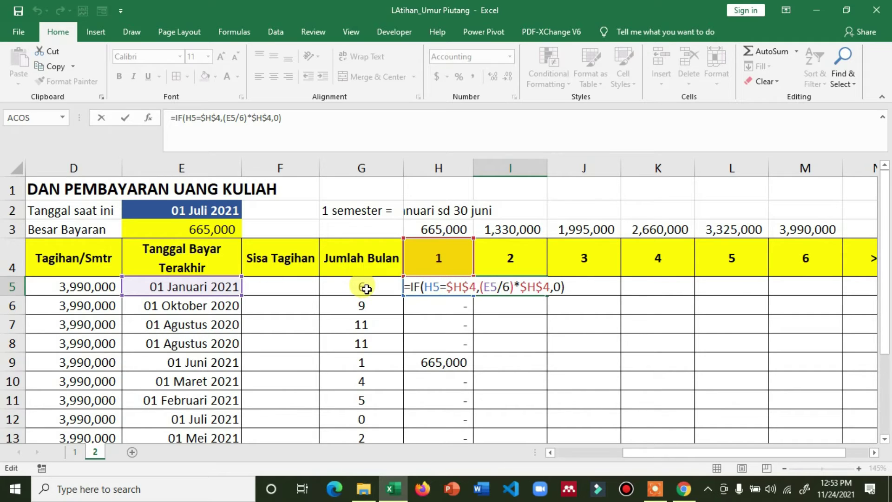
pyautogui.click(485, 288)
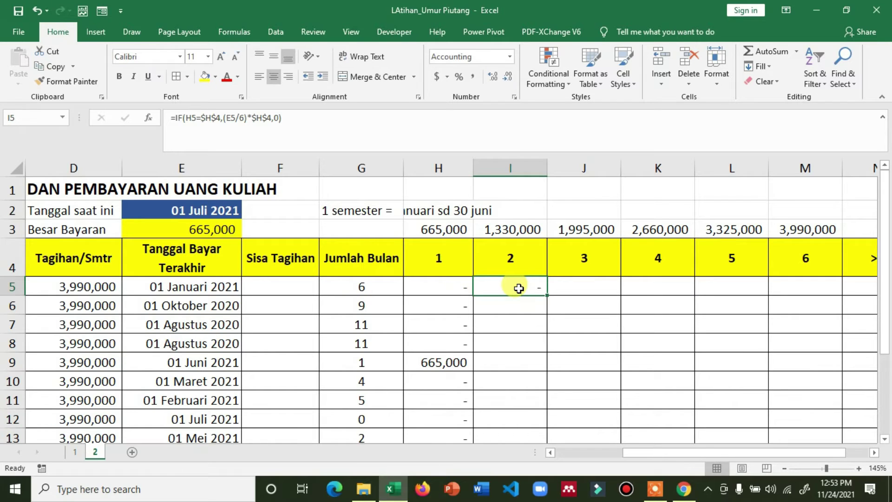
# - Replace the formula in I5 with =IF(G5=$I$4,(D5/6)*$I$4)
pyautogui.write('=ig')
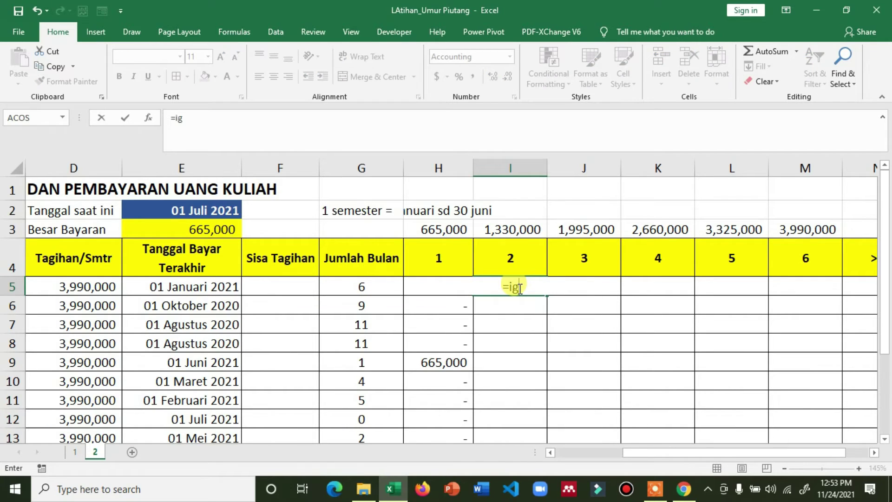
pyautogui.press('BackSpace')
pyautogui.write('f(')
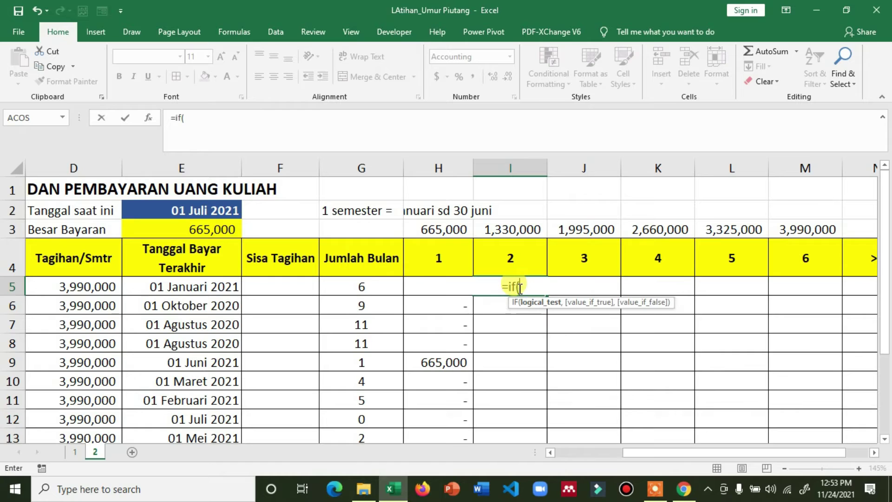
pyautogui.click(362, 289)
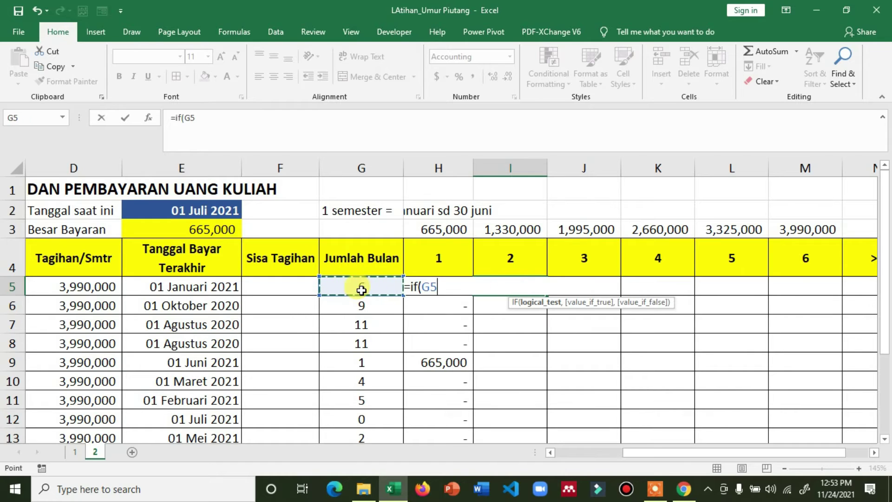
pyautogui.write('=')
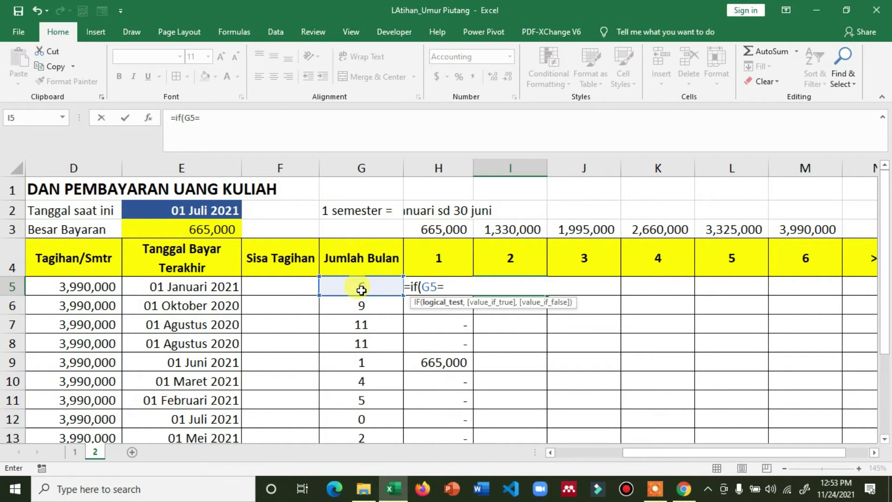
pyautogui.click(511, 257)
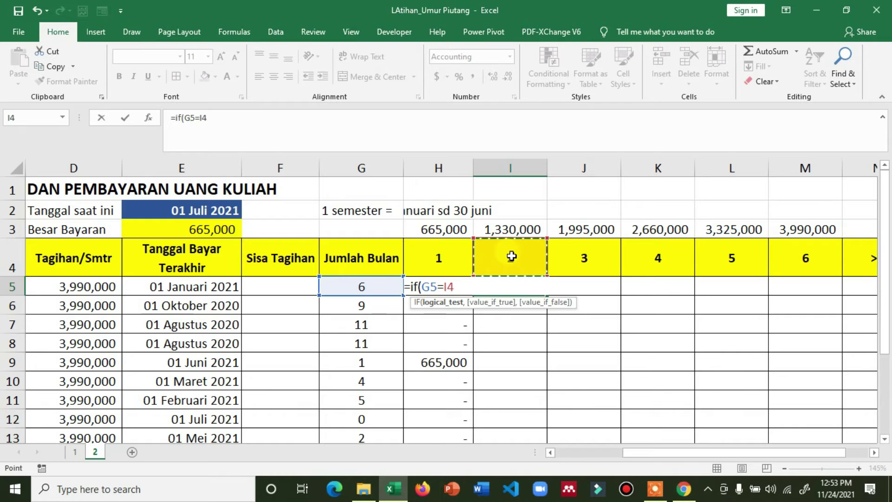
pyautogui.press('F4')
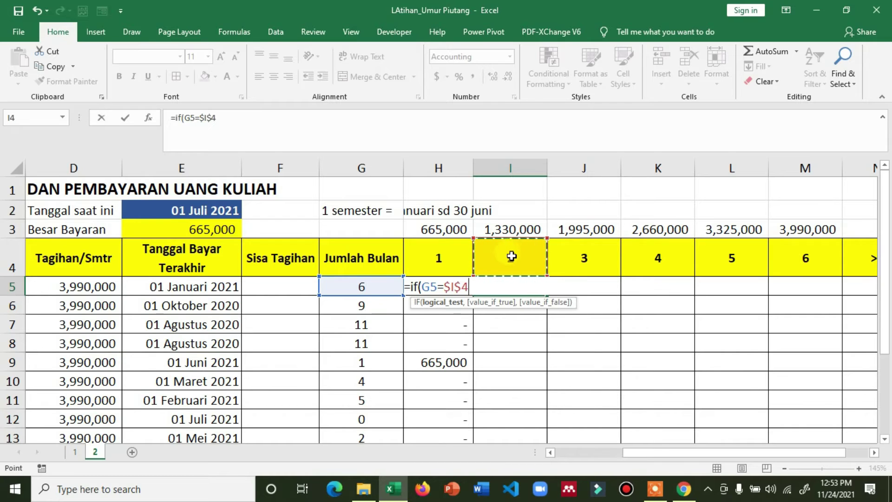
pyautogui.write(',(')
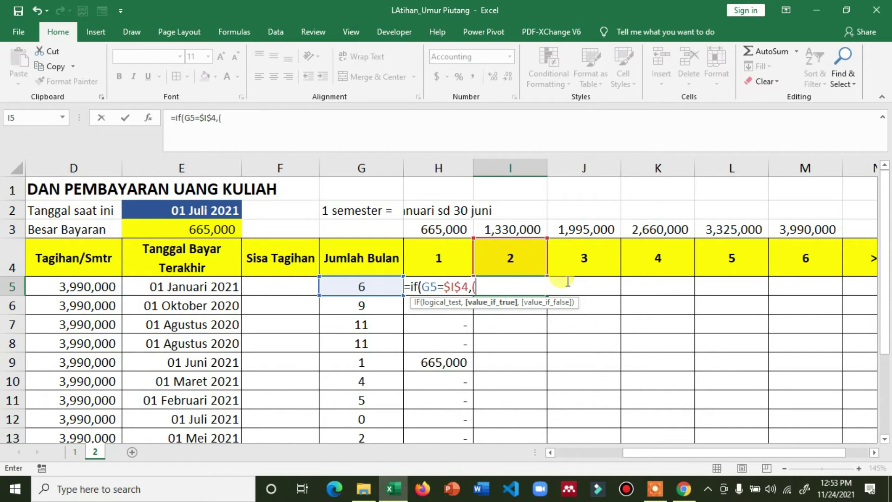
pyautogui.click(88, 290)
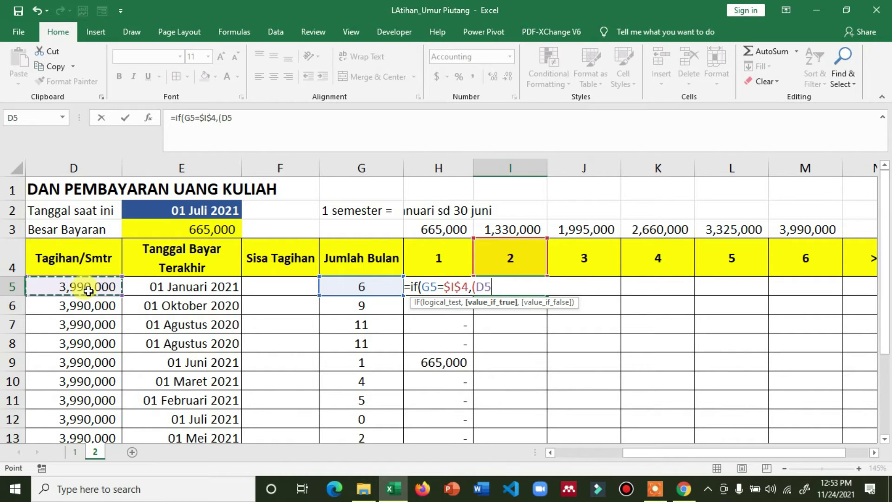
pyautogui.write('/')
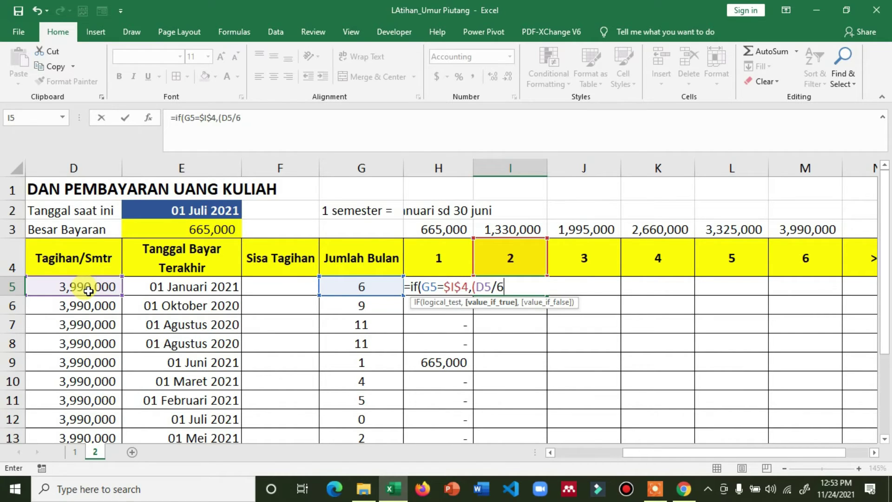
pyautogui.write('6)*')
pyautogui.click(507, 259)
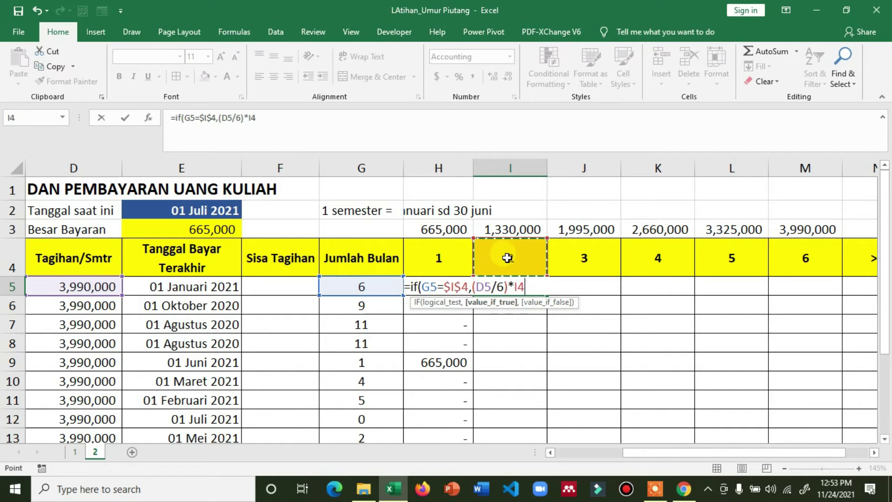
pyautogui.press('F4')
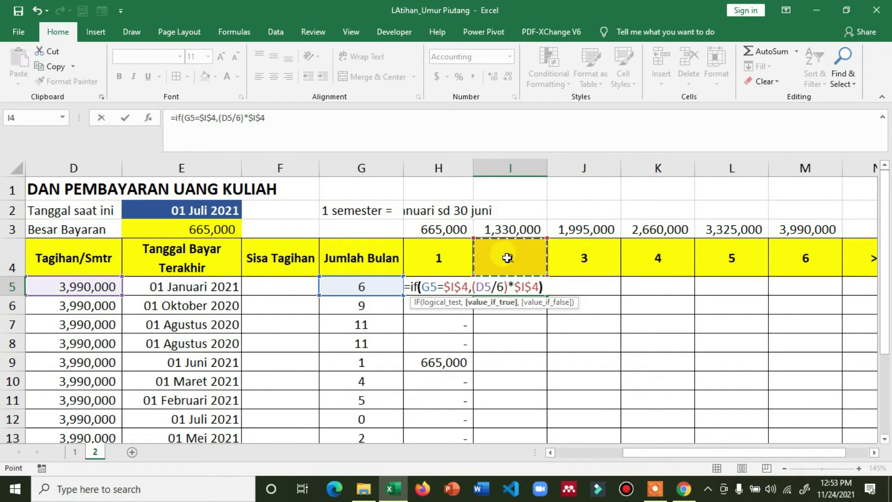
pyautogui.write(')')
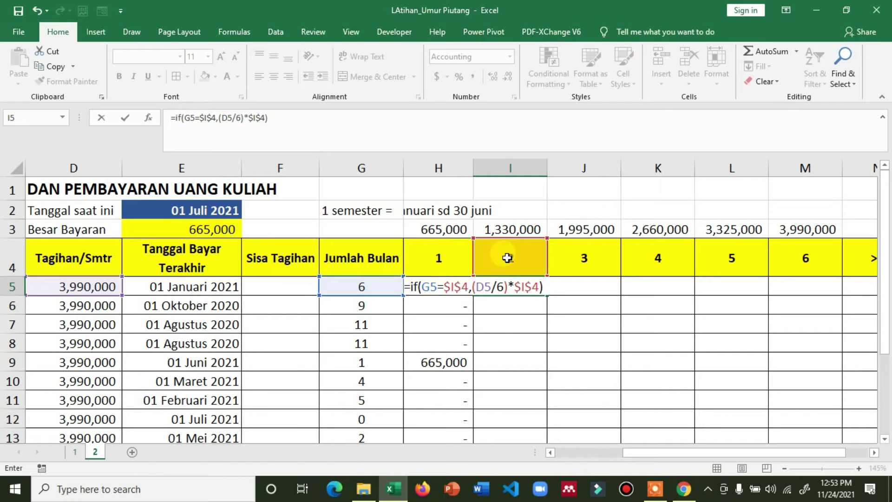
pyautogui.press('Return')
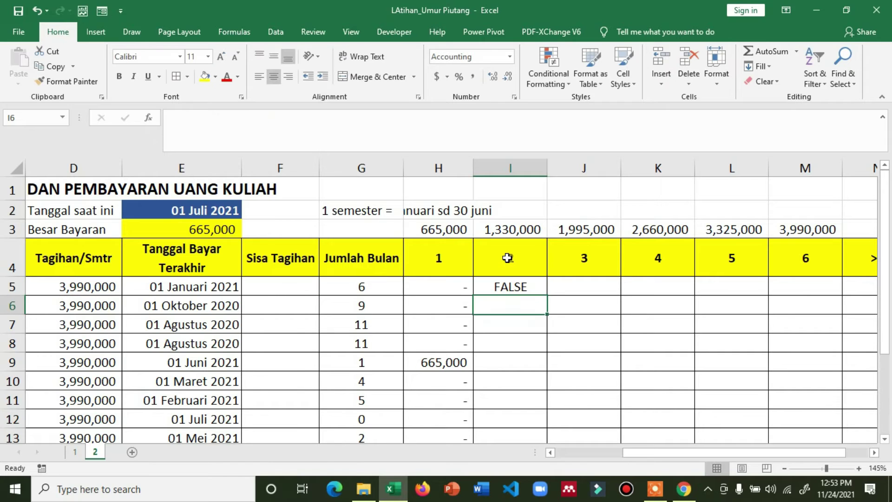
# - Add 0 as the value if false in the I5 formula and fill it down through I14
pyautogui.click(520, 290)
pyautogui.doubleClick(541, 289)
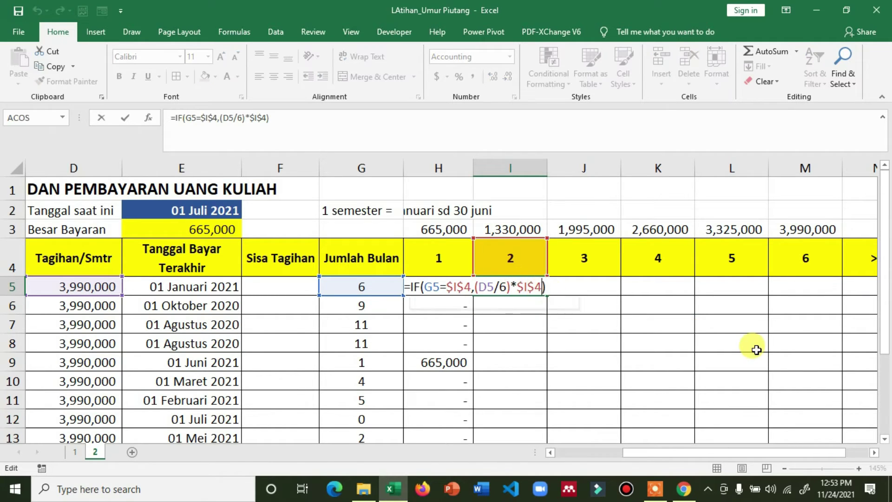
pyautogui.write(',0')
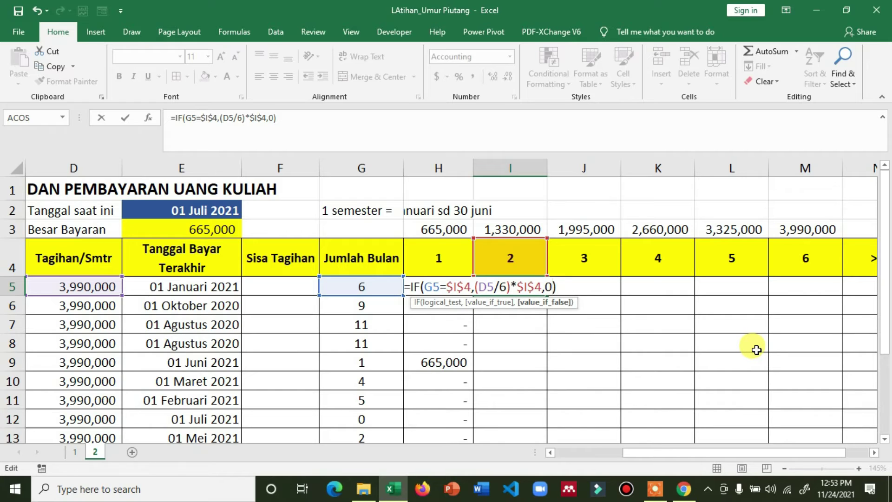
pyautogui.press('Return')
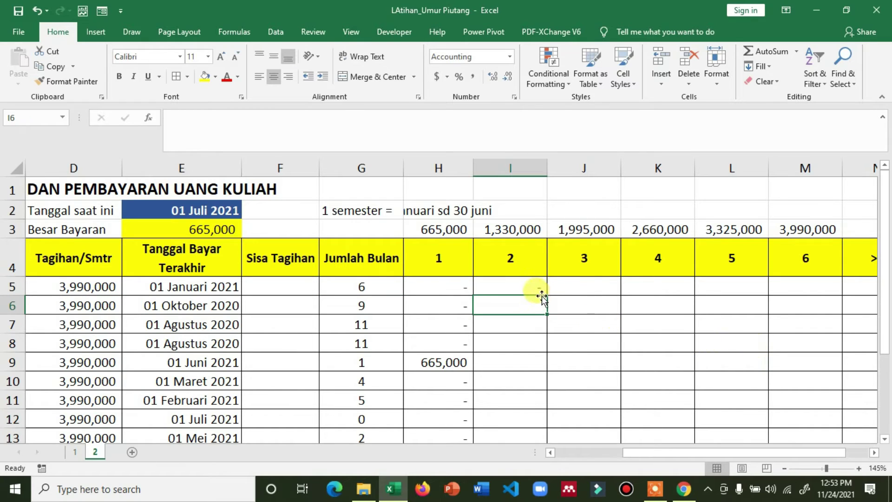
pyautogui.click(539, 290)
pyautogui.doubleClick(547, 295)
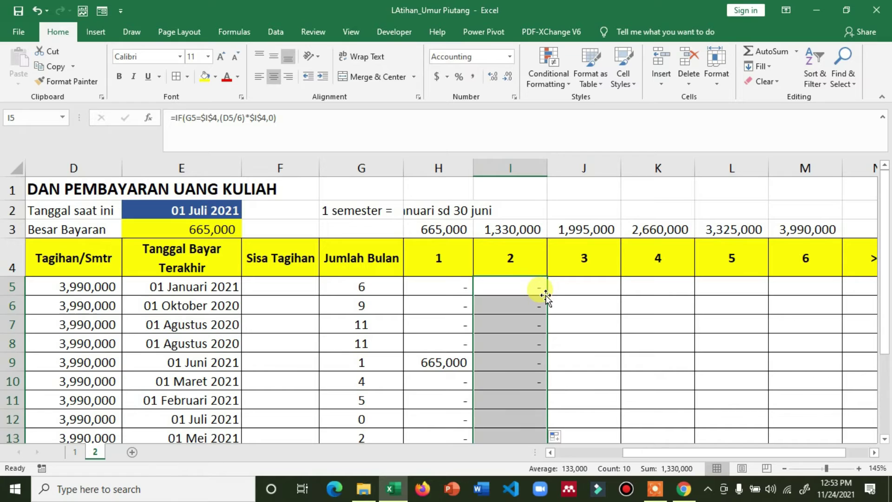
# - Check the two-month column's results in rows 12 and 13 against their month counts in column G
pyautogui.scroll(-1, 530, 367)
pyautogui.click(379, 377)
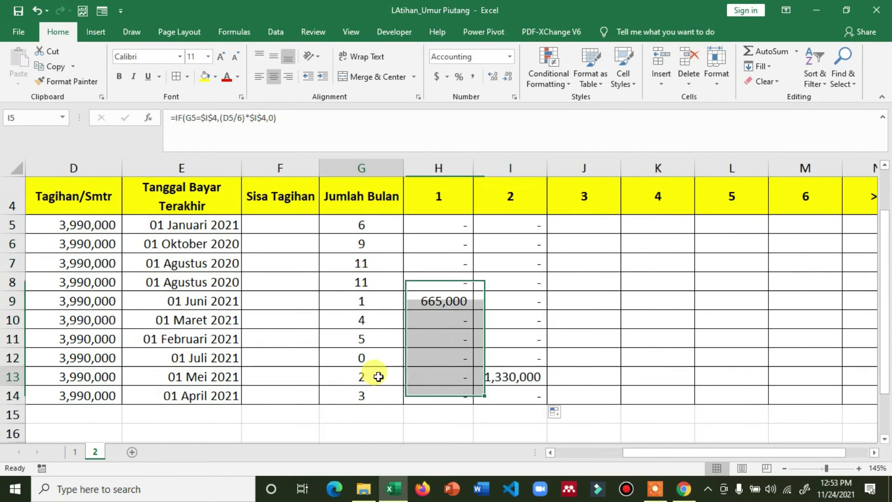
pyautogui.click(496, 374)
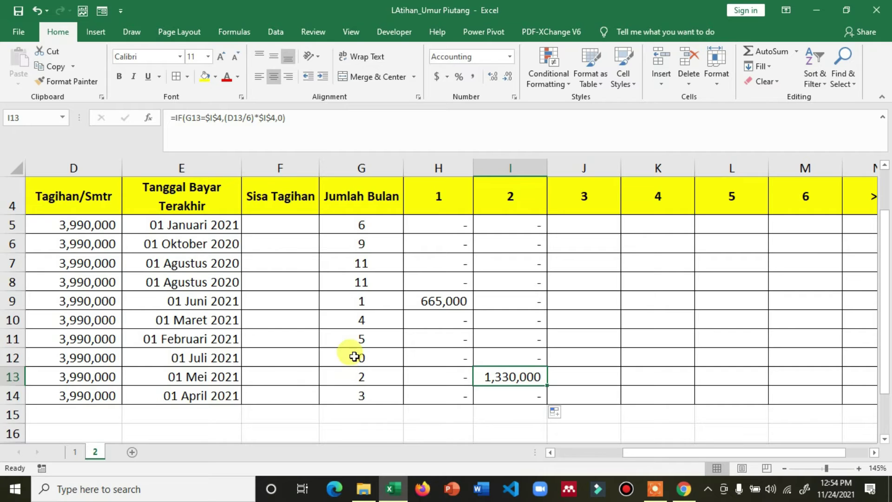
pyautogui.click(386, 358)
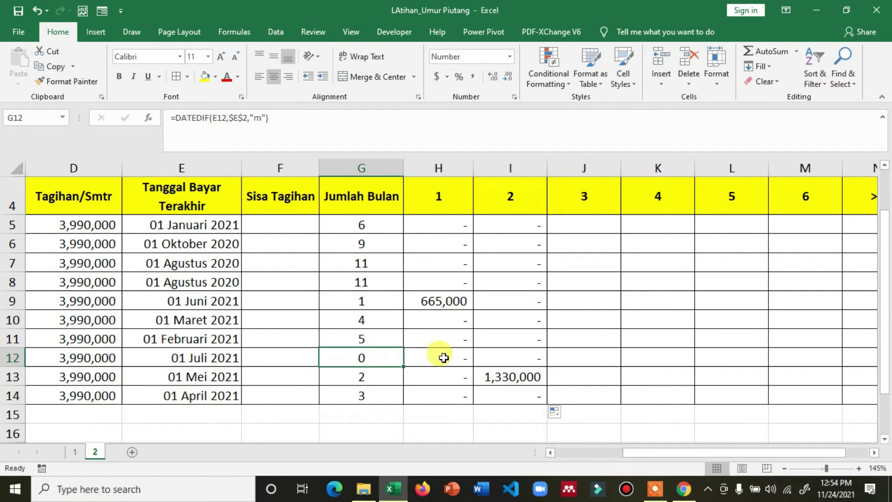
pyautogui.click(511, 358)
# - Try copying the I5 formula into J5 and inspect the cell references it uses there
pyautogui.scroll(1, 520, 364)
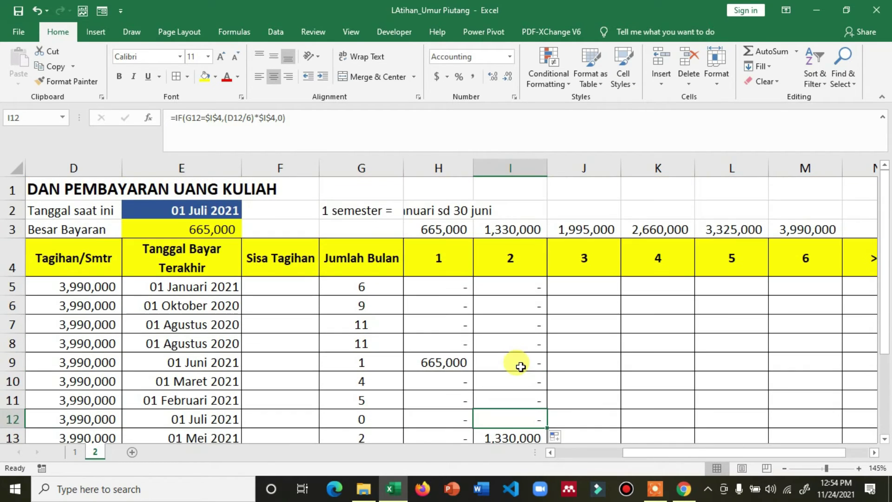
pyautogui.click(529, 289)
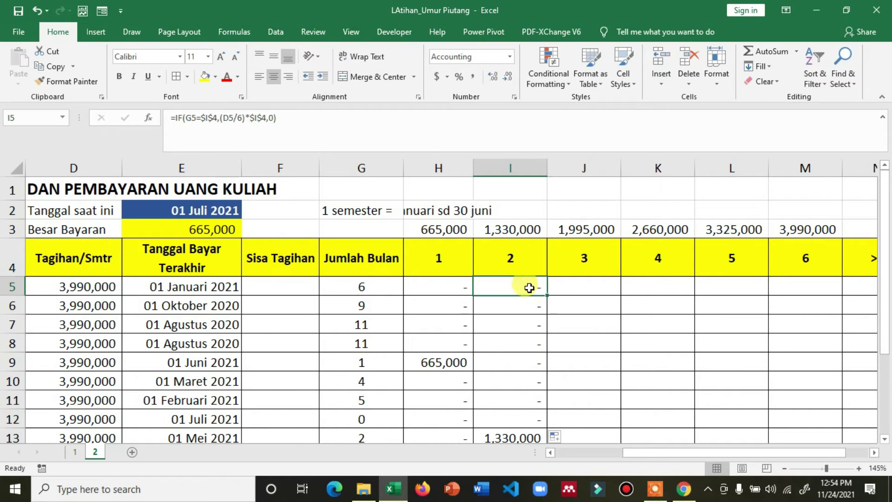
pyautogui.hotkey('ctrl', 'c')
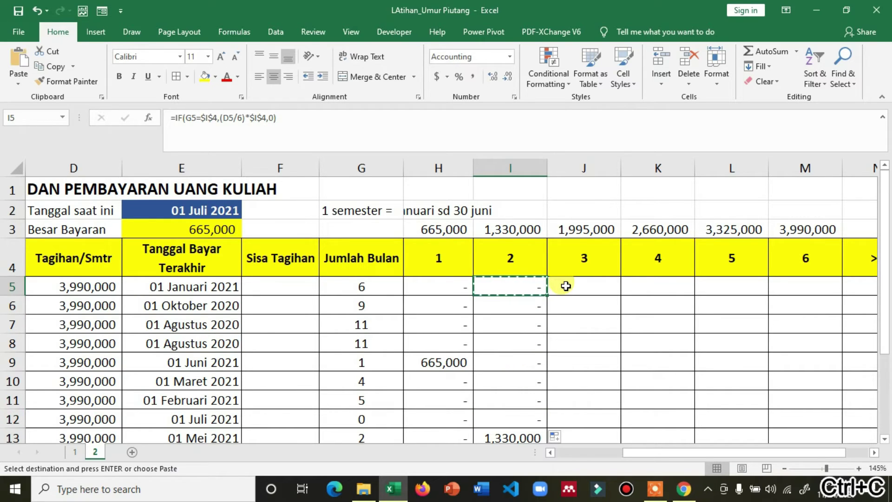
pyautogui.click(566, 286)
pyautogui.press('Return')
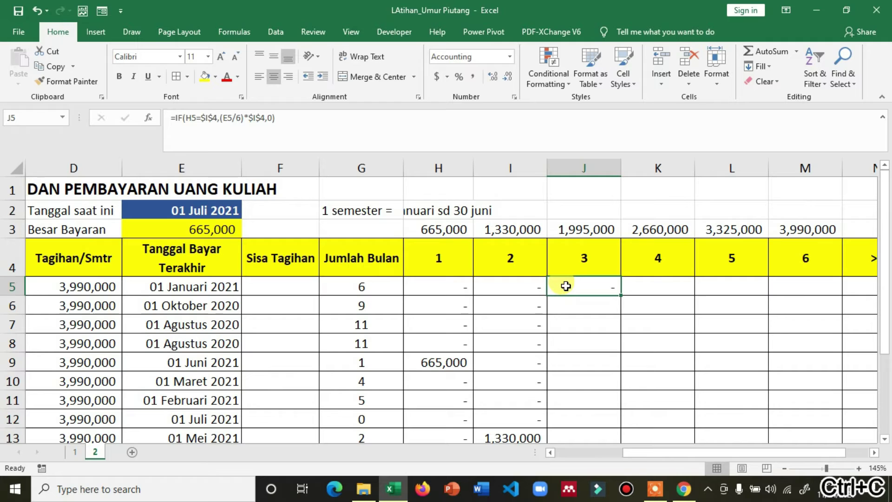
pyautogui.doubleClick(566, 285)
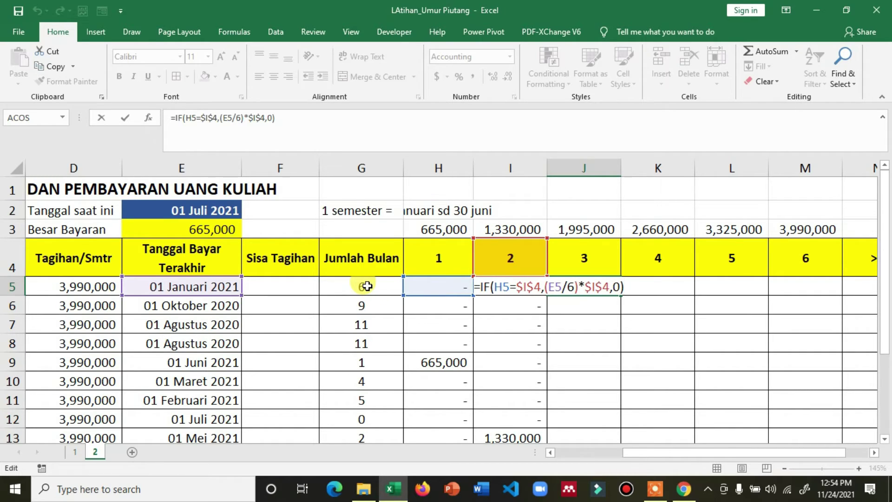
# - Try correcting the tested cell in the copied J5 formula to G5, cycling its reference lock, and test J4 in its place
pyautogui.click(504, 286)
pyautogui.press('BackSpace')
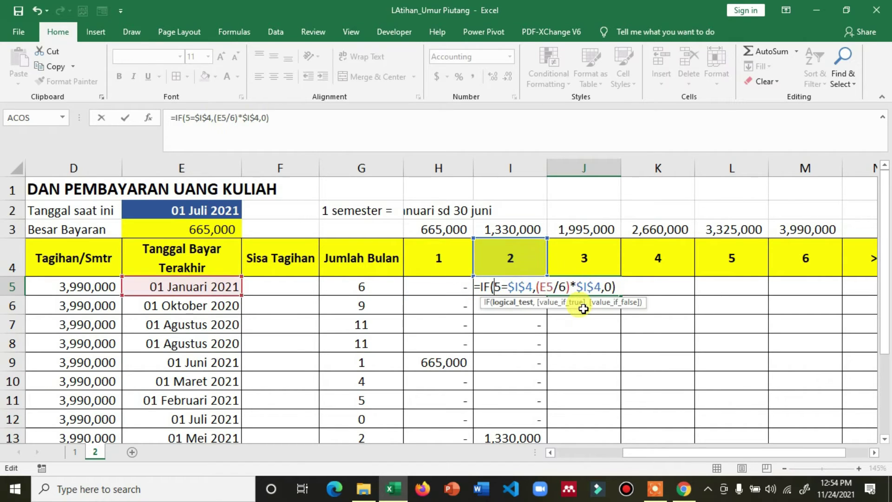
pyautogui.write('g')
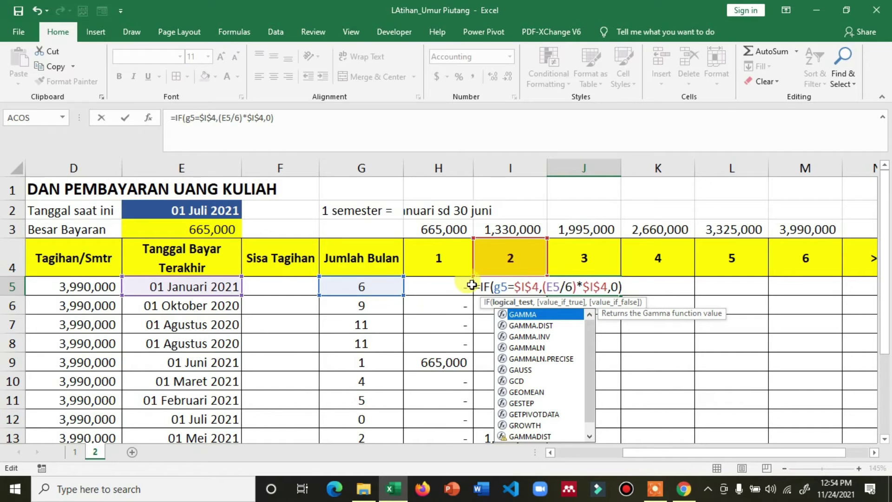
pyautogui.press('F4')
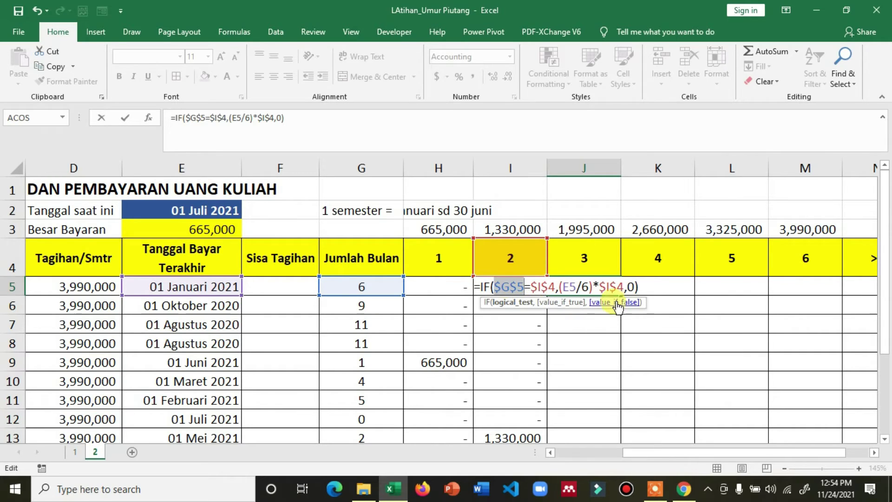
pyautogui.press('F4')
pyautogui.press('F4')
pyautogui.press('F4')
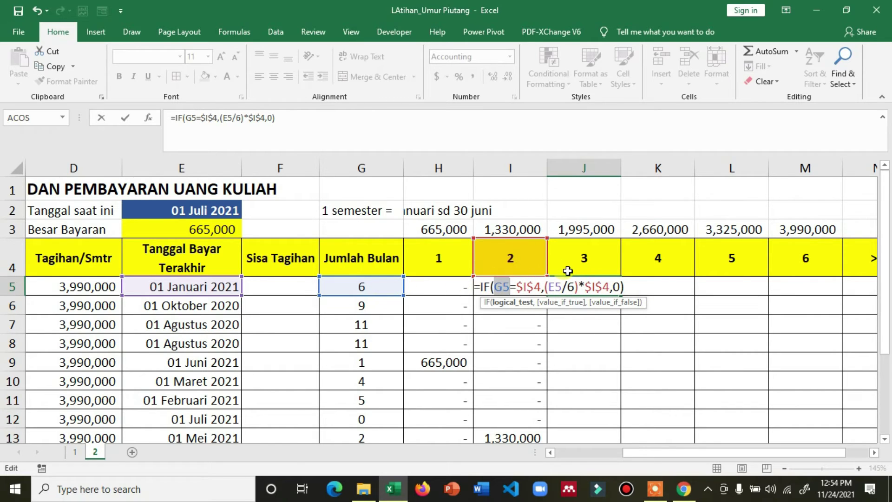
pyautogui.click(583, 263)
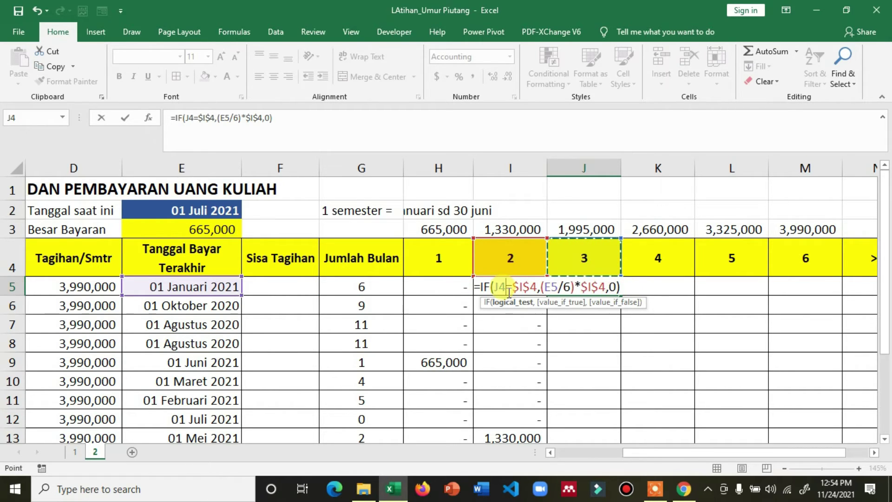
pyautogui.press('Tab')
# - Begin a new IF formula in J5 that tests whether G5 equals the locked header $J$4
pyautogui.write('=if(')
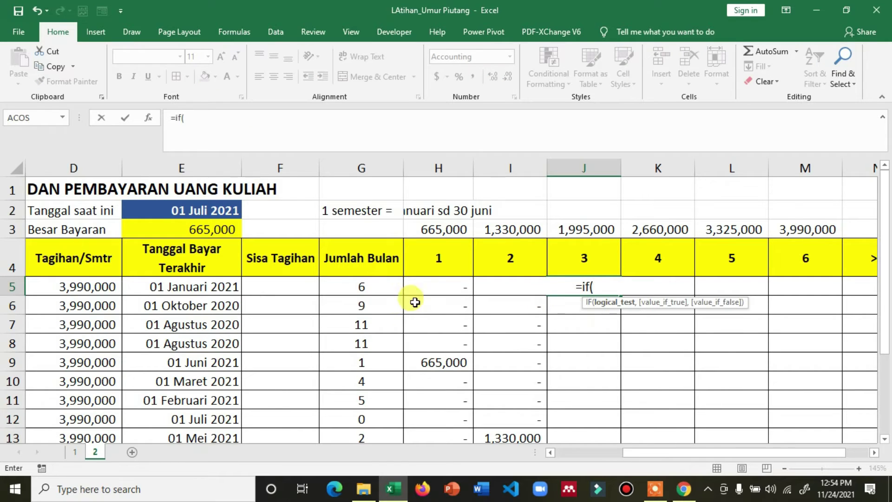
pyautogui.click(376, 286)
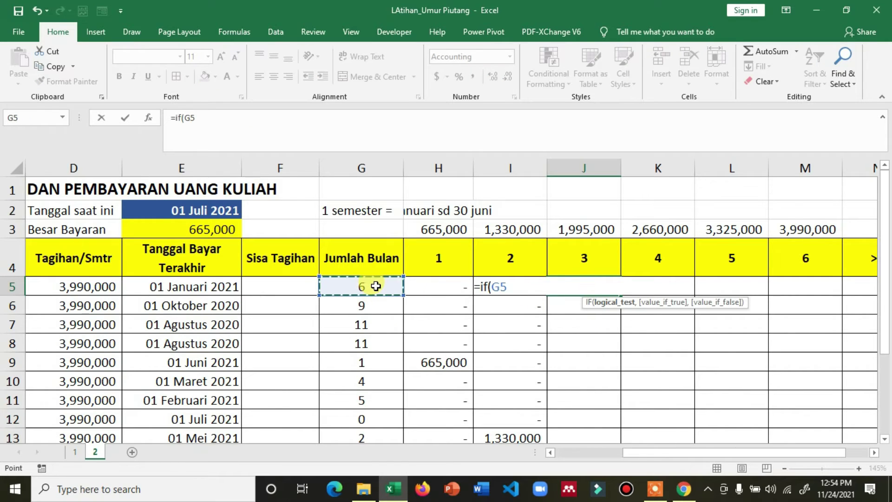
pyautogui.write('=')
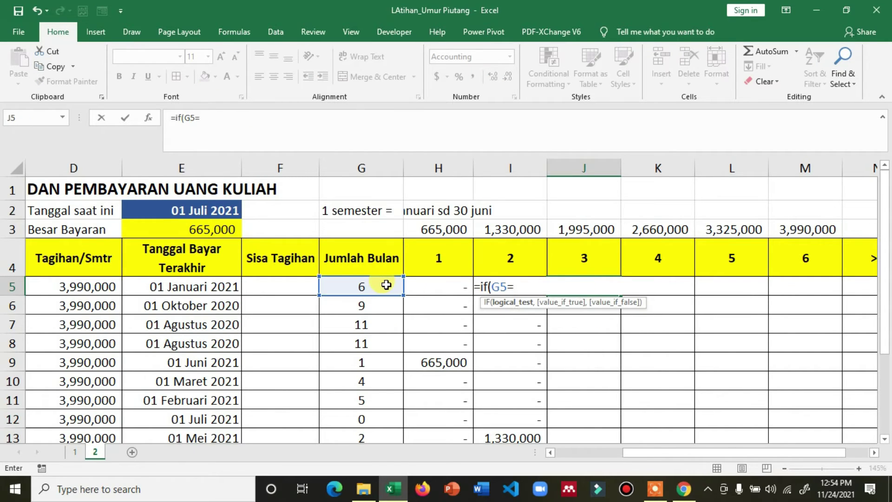
pyautogui.click(585, 266)
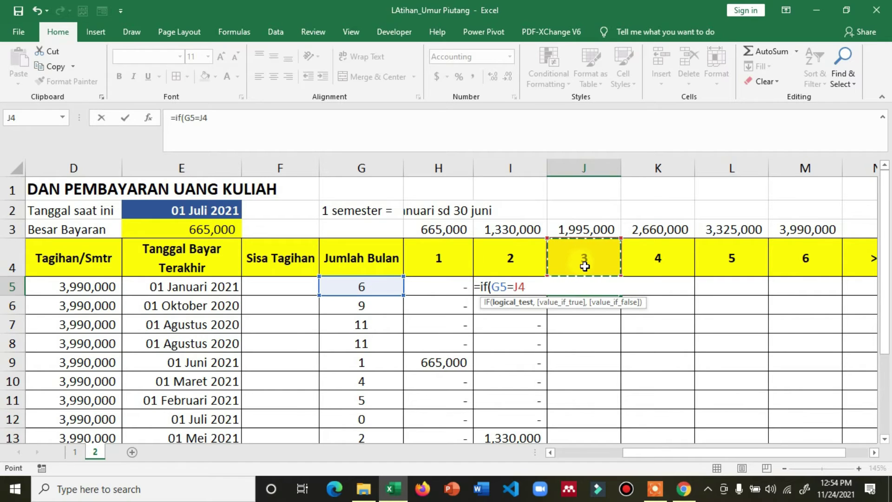
pyautogui.press('F4')
pyautogui.write(',(')
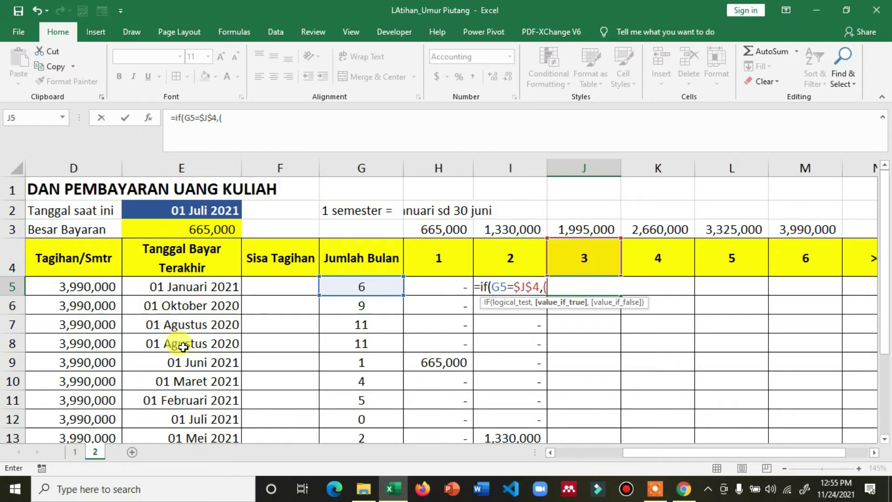
# - Complete the J5 formula with (D5/6)*$J$4 as the value if true and 0 as the value if false
pyautogui.click(105, 291)
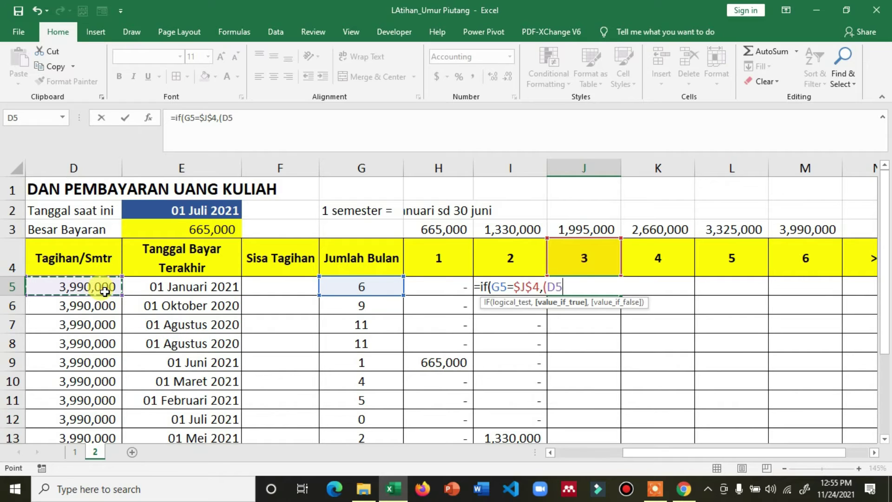
pyautogui.write('/')
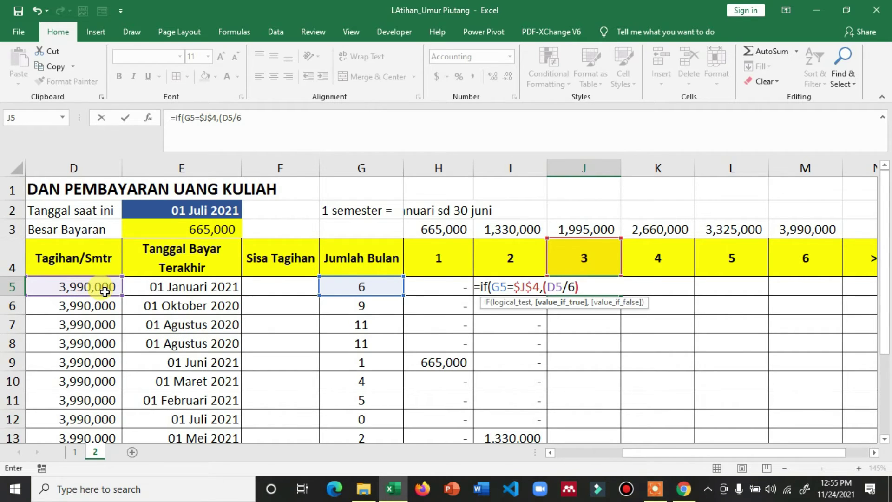
pyautogui.write('6)*')
pyautogui.click(566, 255)
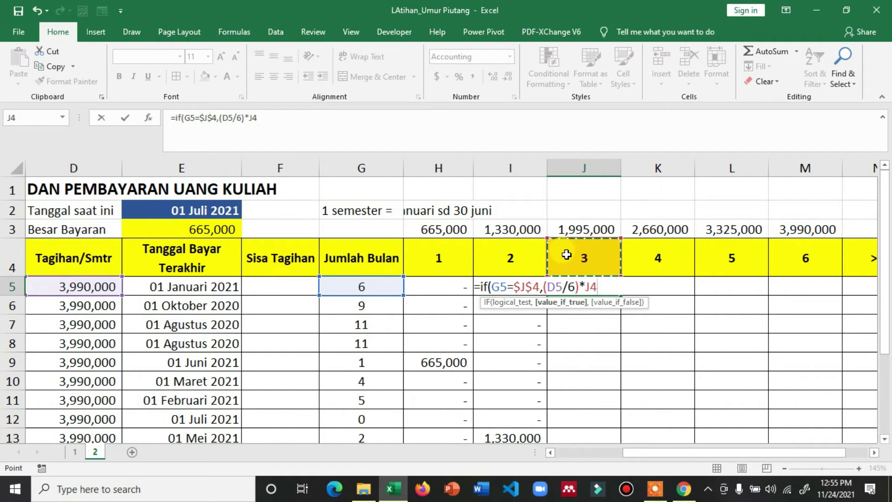
pyautogui.press('F4')
pyautogui.write(',')
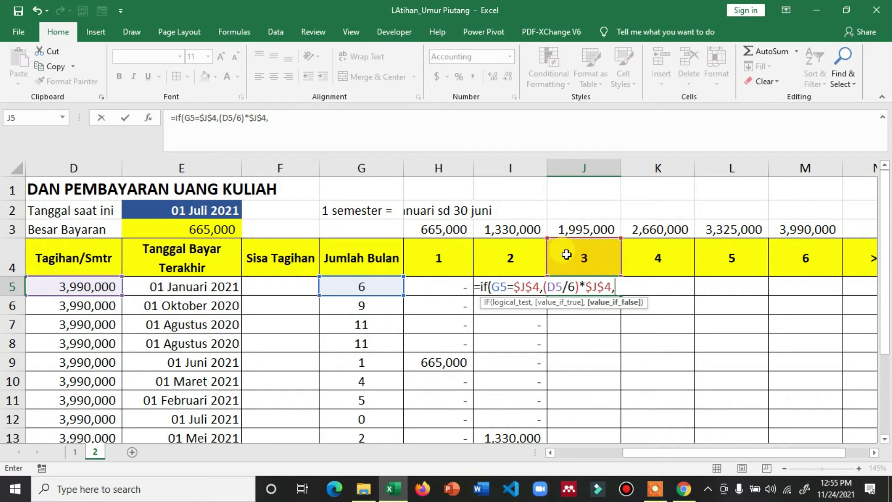
pyautogui.write('0)')
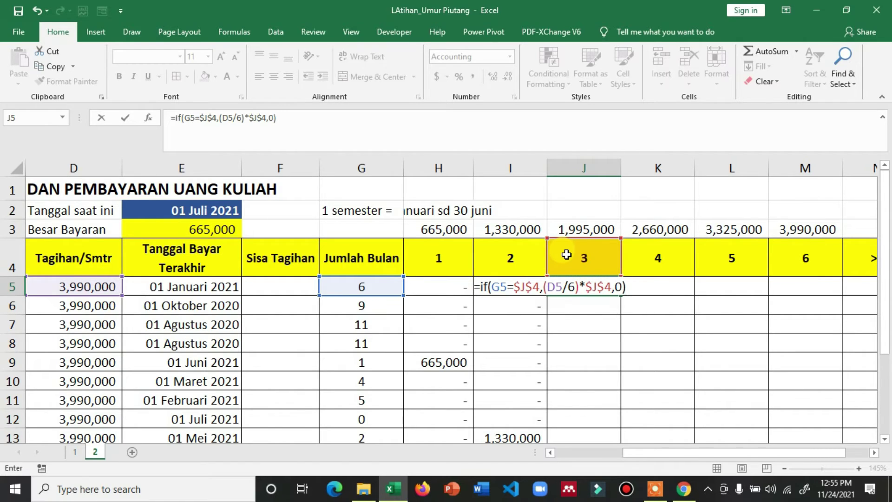
pyautogui.press('Return')
# - Fill the J5 formula down through J14 and check row 14's amount against its month count in column G
pyautogui.click(589, 284)
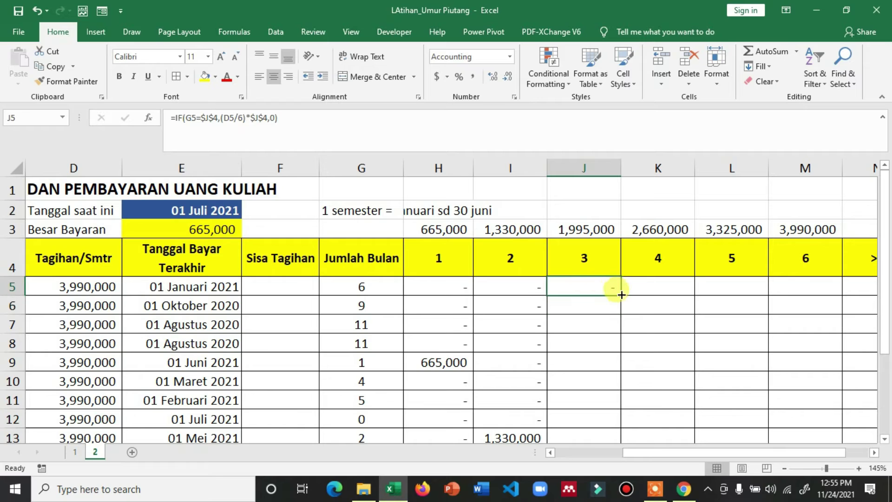
pyautogui.moveTo(622, 295); pyautogui.dragTo(613, 327)
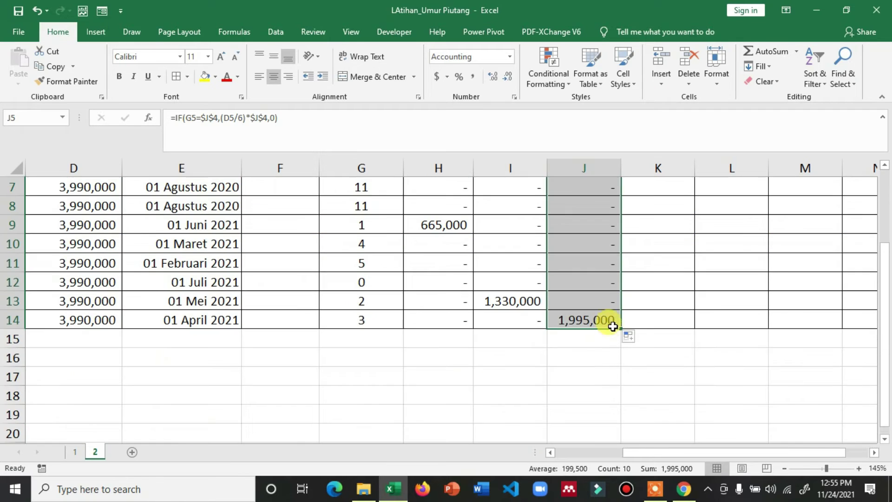
pyautogui.click(356, 319)
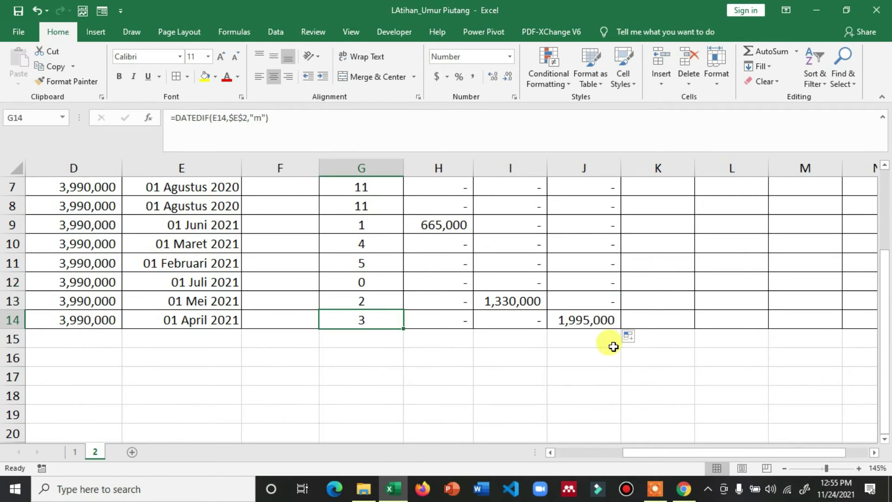
pyautogui.scroll(2, 613, 347)
pyautogui.scroll(-1, 602, 380)
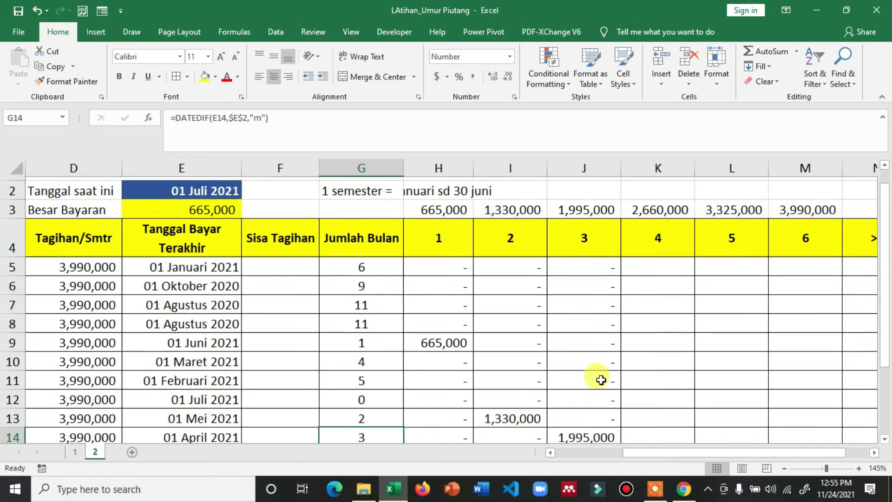
pyautogui.scroll(-2, 601, 380)
pyautogui.scroll(3, 597, 368)
# - Begin an IF formula in K5 that tests whether G5 equals the locked header $K$4
pyautogui.click(646, 285)
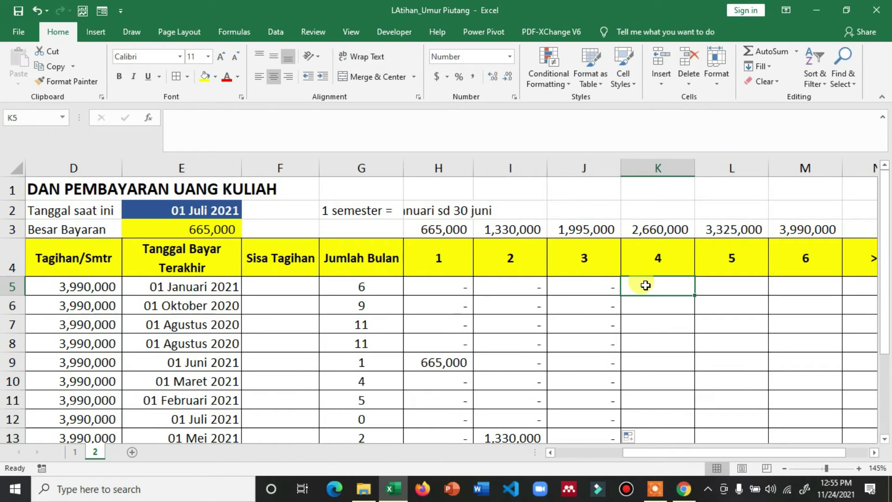
pyautogui.write('=if(')
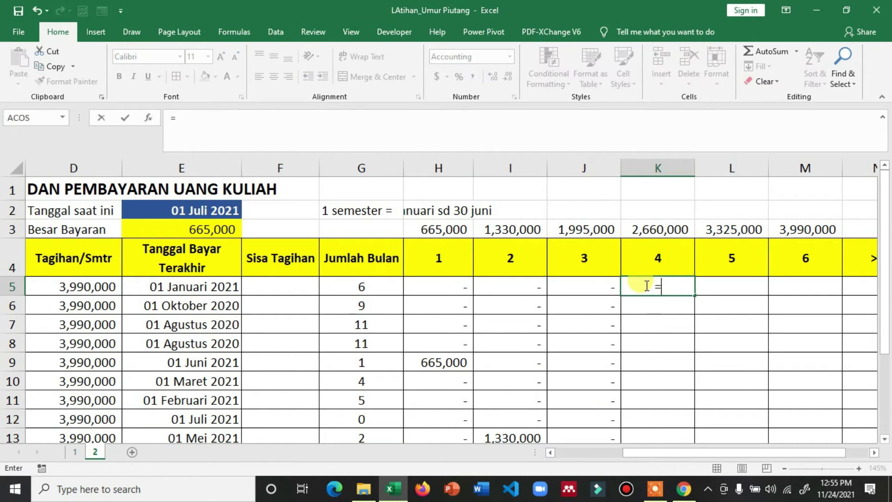
pyautogui.click(383, 284)
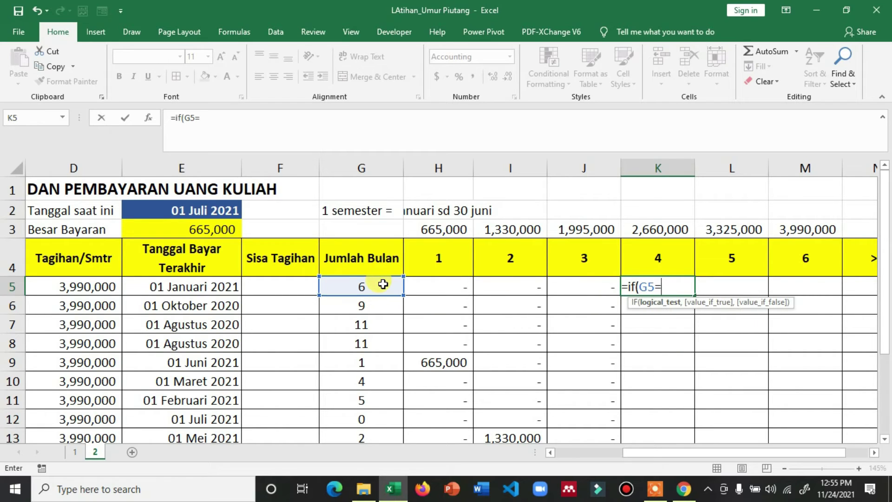
pyautogui.write('=')
pyautogui.click(642, 253)
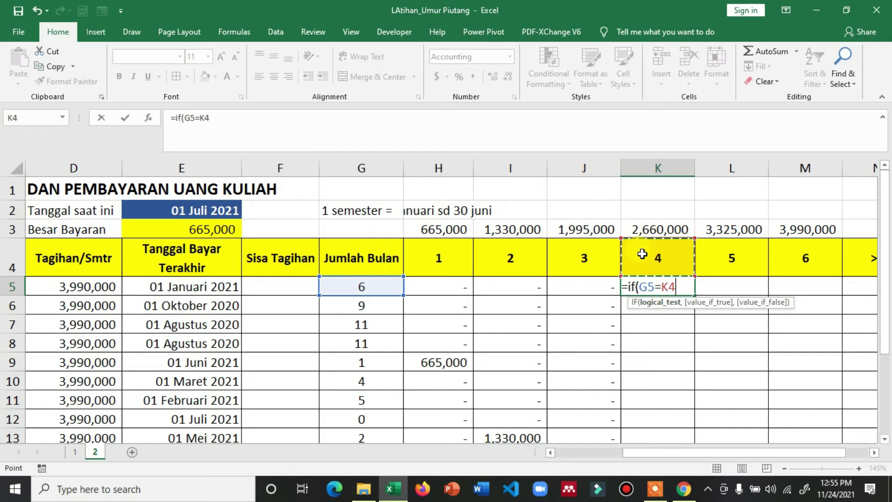
pyautogui.press('F4')
pyautogui.write(',(')
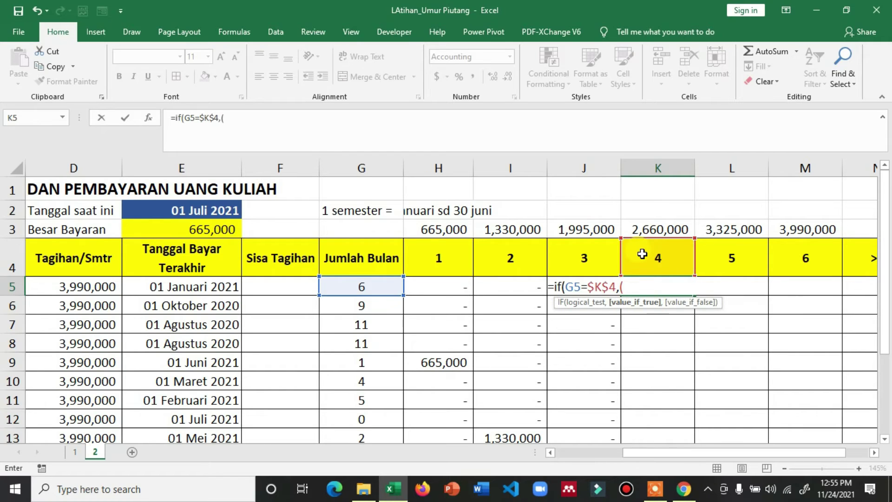
# - Complete the K5 formula with (D5/6)*$K$4 as the value if true and 0 as the value if false
pyautogui.click(83, 286)
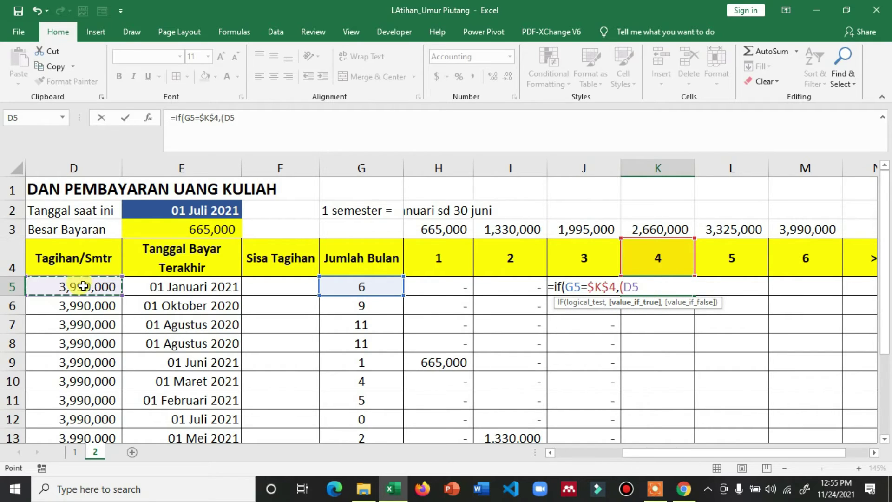
pyautogui.write('/6')
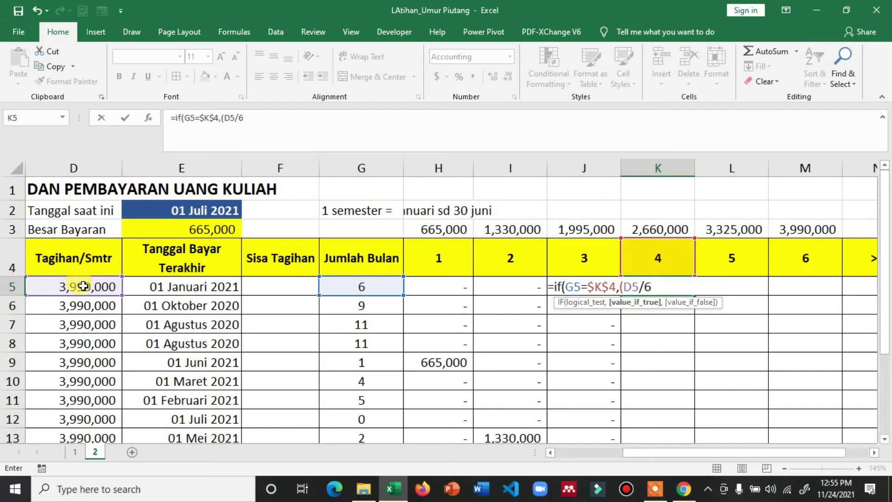
pyautogui.write(')*')
pyautogui.click(646, 254)
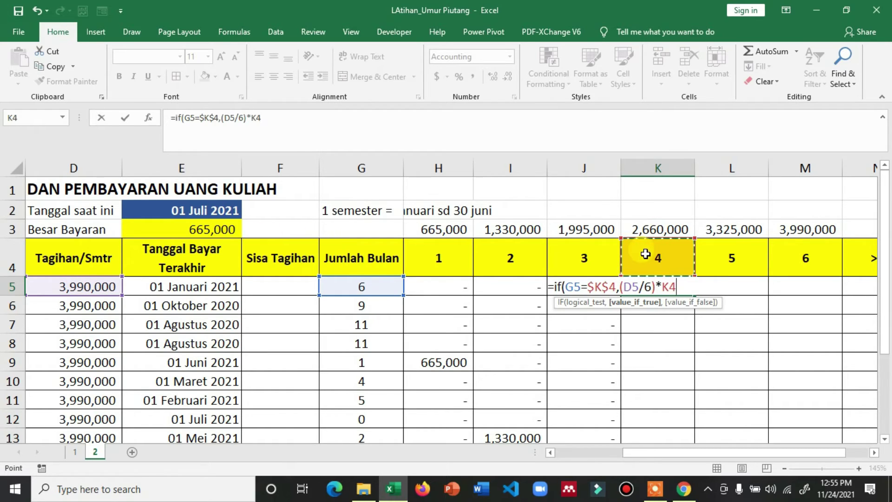
pyautogui.write(',')
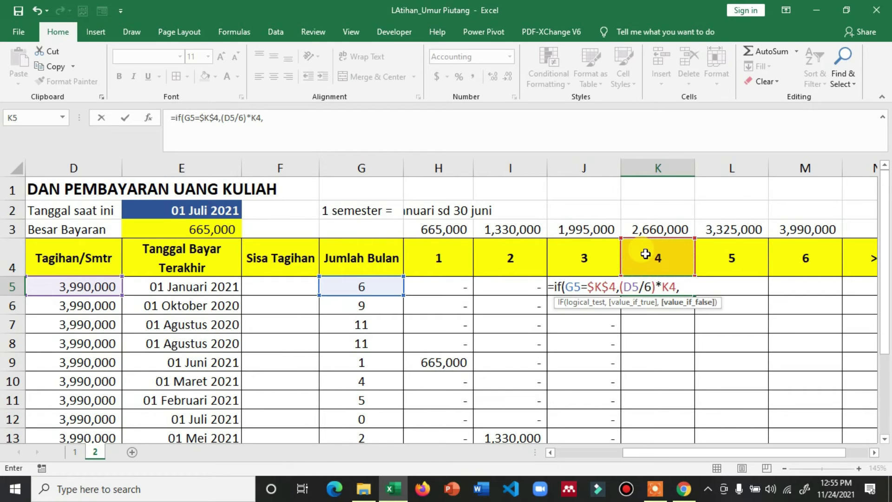
pyautogui.press('BackSpace')
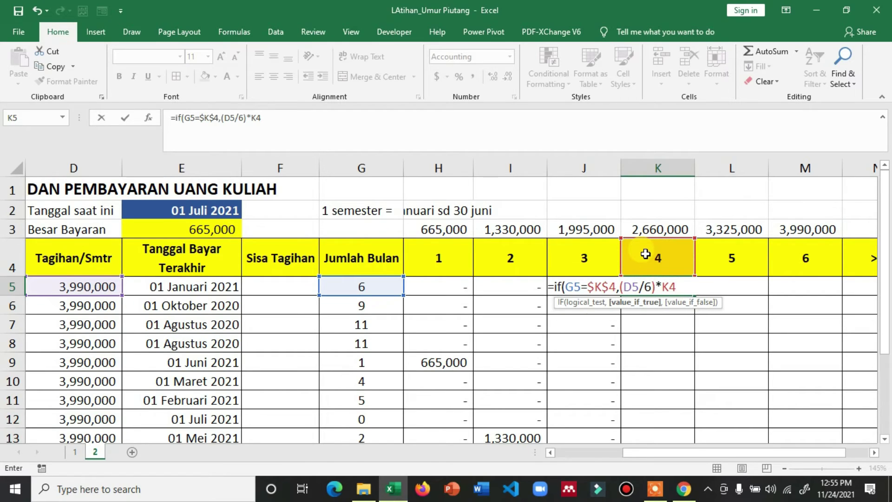
pyautogui.press('F4')
pyautogui.write(',0)')
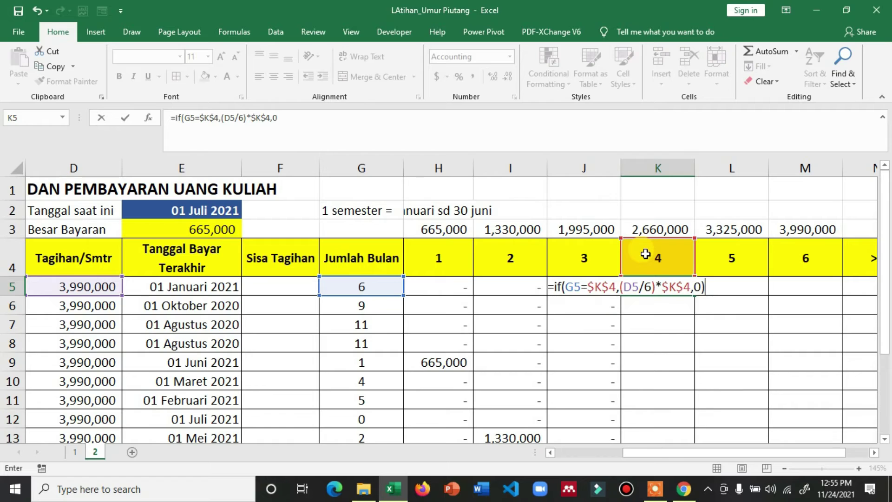
pyautogui.hotkey('ctrl', 'Return')
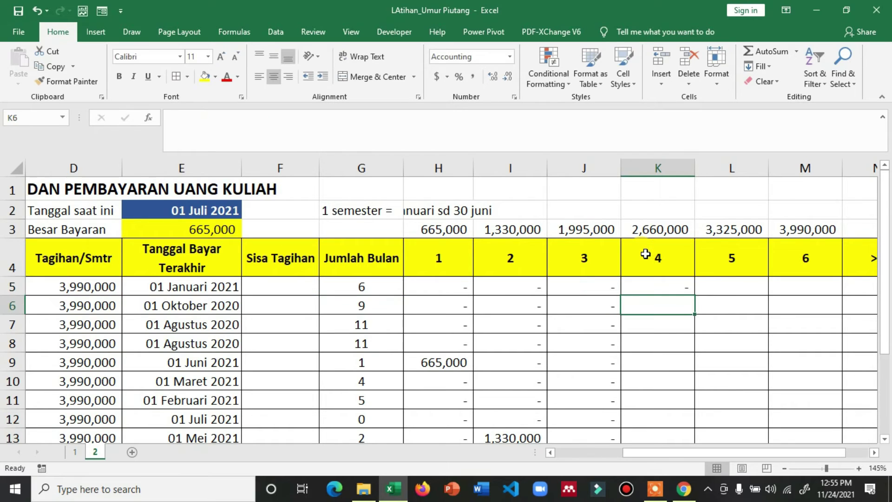
# - Fill the K5 formula down through K14 and review the four-month column's results
pyautogui.doubleClick(689, 290)
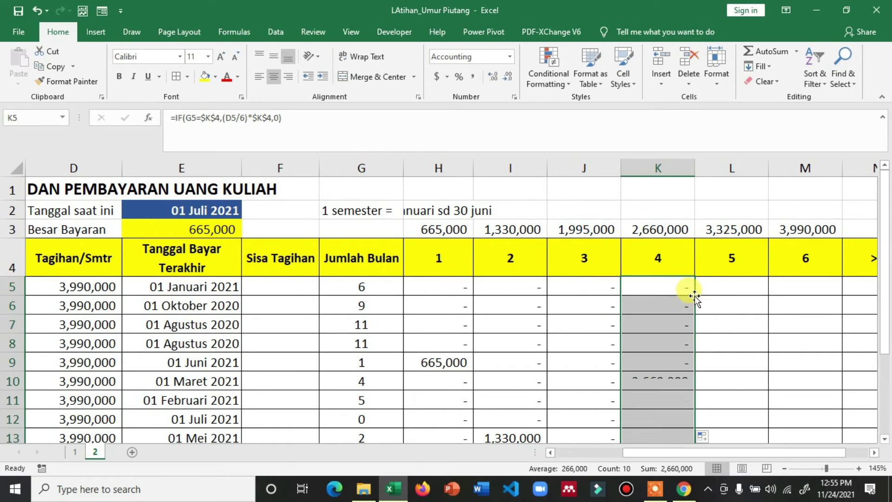
pyautogui.scroll(-1, 669, 363)
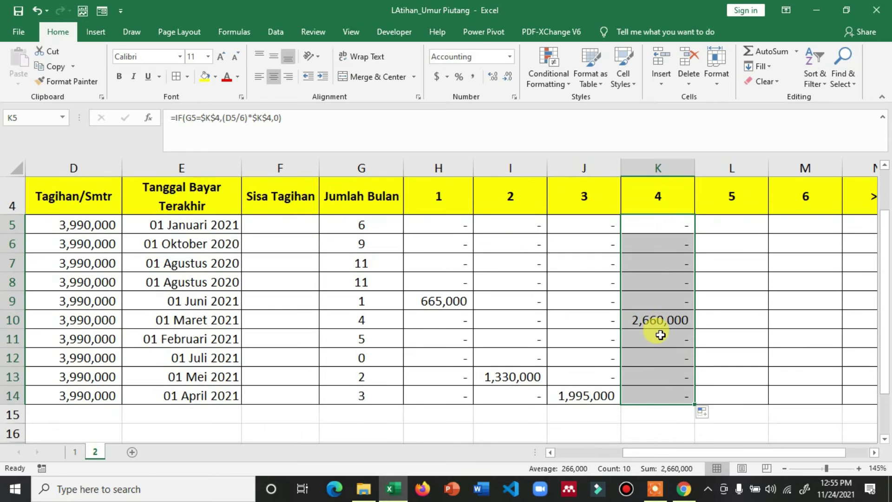
pyautogui.scroll(2, 661, 335)
# - Begin an IF formula in L5 that tests whether G5 equals the locked header $L$4
pyautogui.click(709, 286)
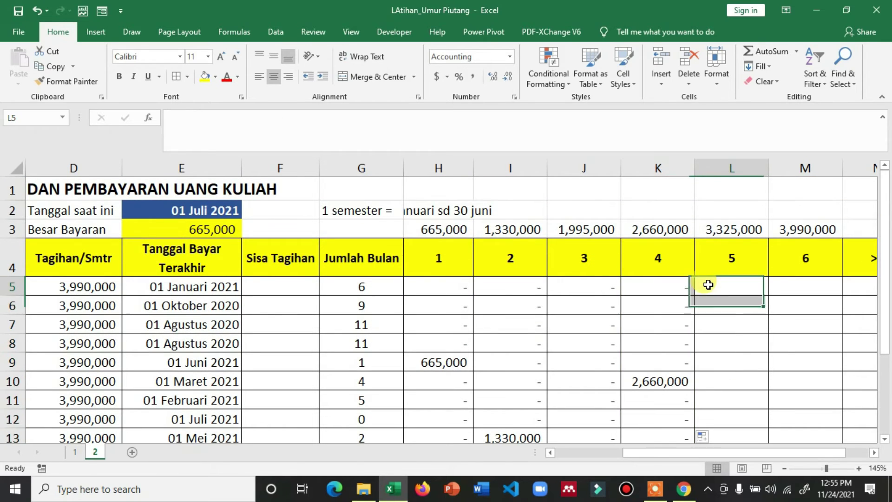
pyautogui.write('=')
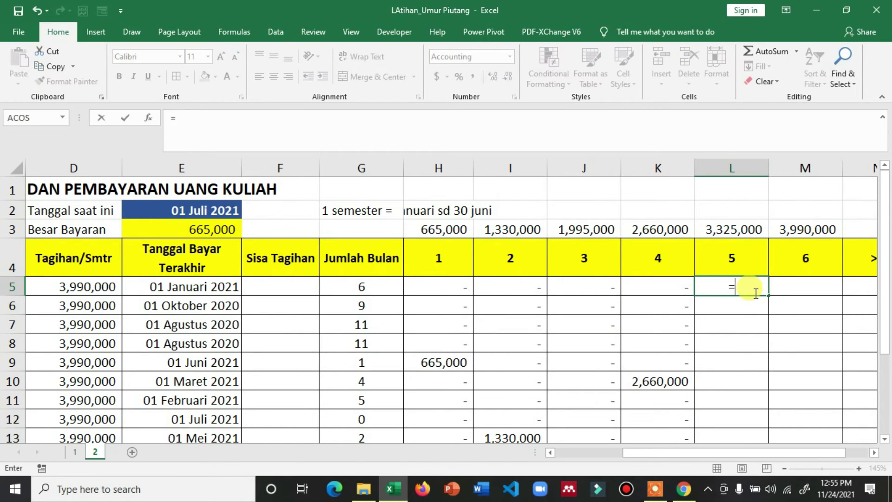
pyautogui.write('if(')
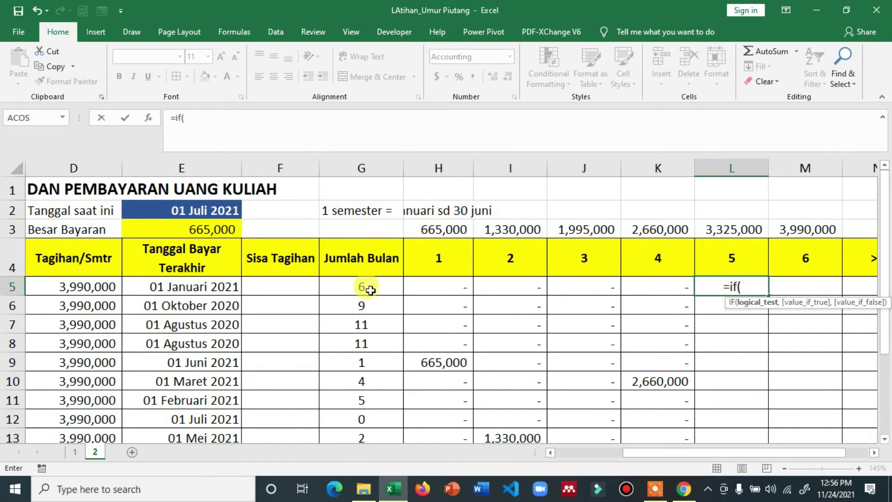
pyautogui.click(370, 291)
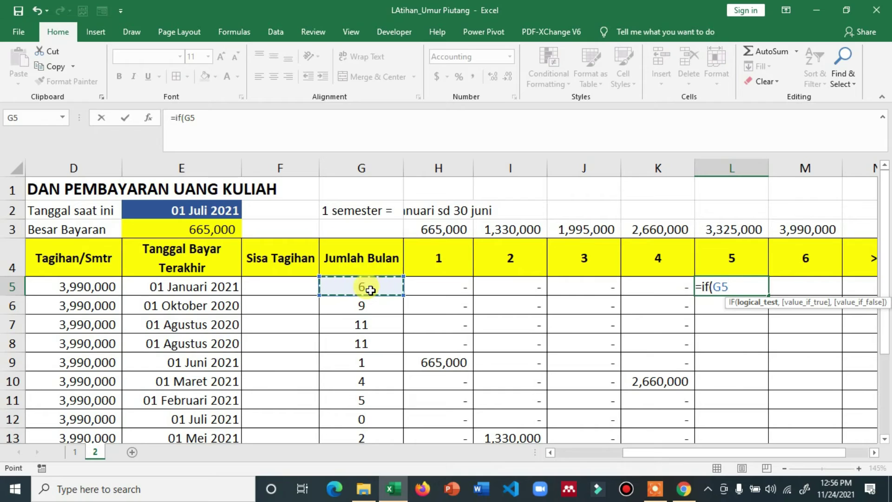
pyautogui.write('=')
pyautogui.click(725, 252)
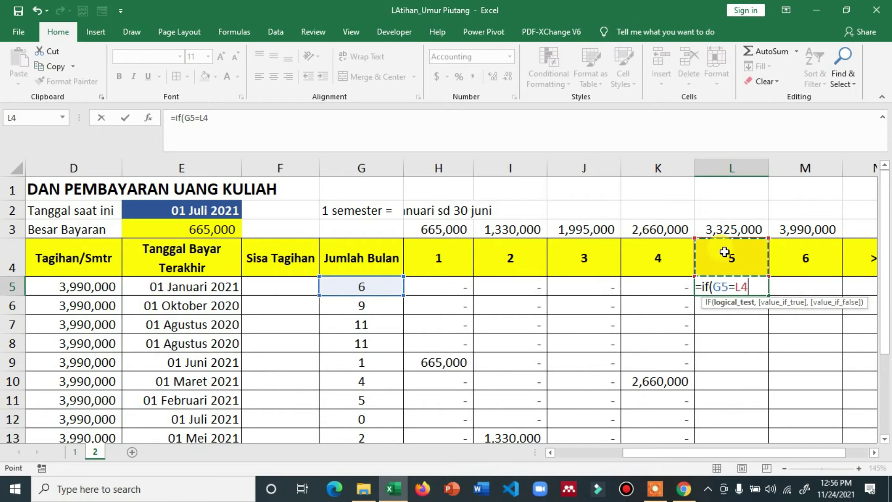
pyautogui.press('F4')
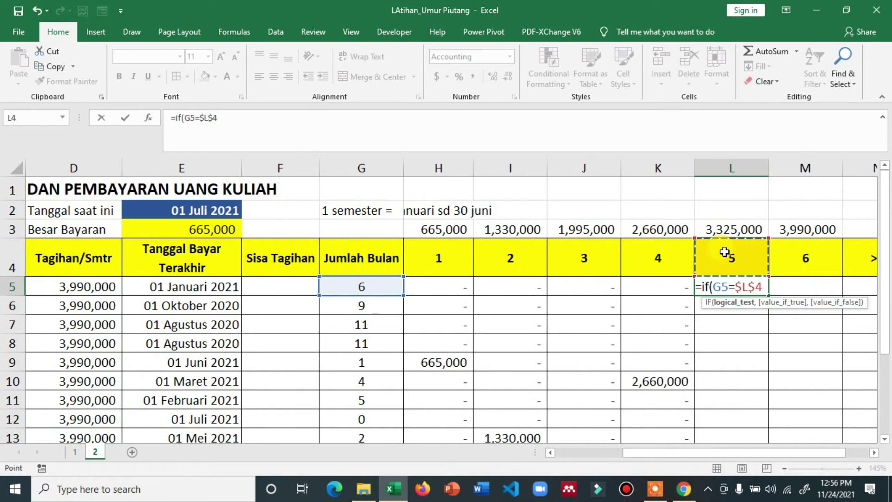
pyautogui.write(',(')
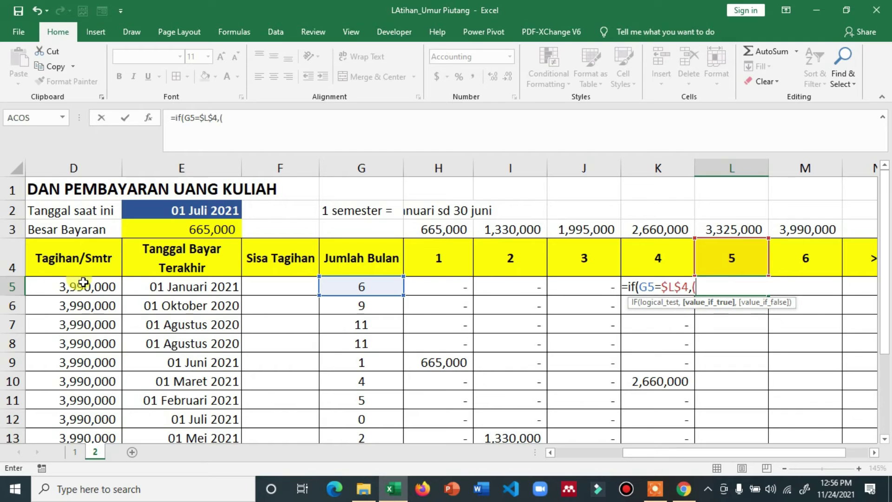
# - Complete the L5 formula with (D5/6)*$L$4 as the value if true and 0 as the value if false
pyautogui.click(85, 286)
pyautogui.write('/6)*')
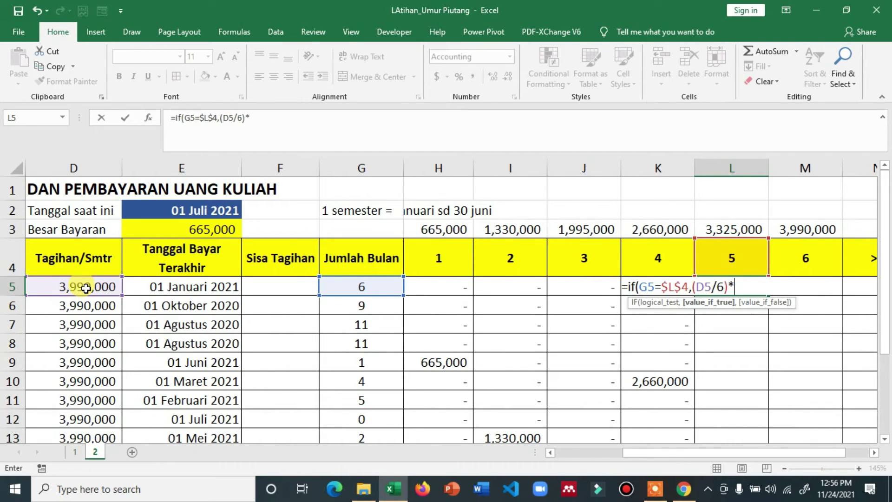
pyautogui.click(724, 265)
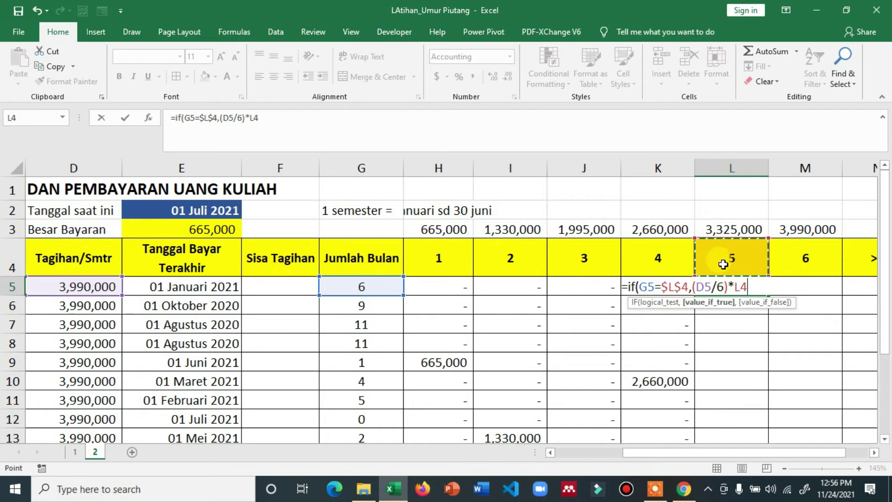
pyautogui.press('F4')
pyautogui.write(',')
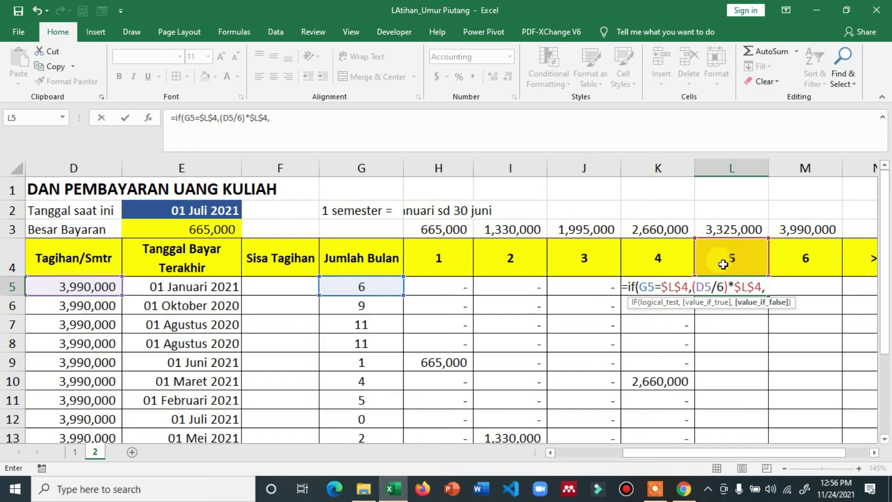
pyautogui.write('0)')
pyautogui.press('Return')
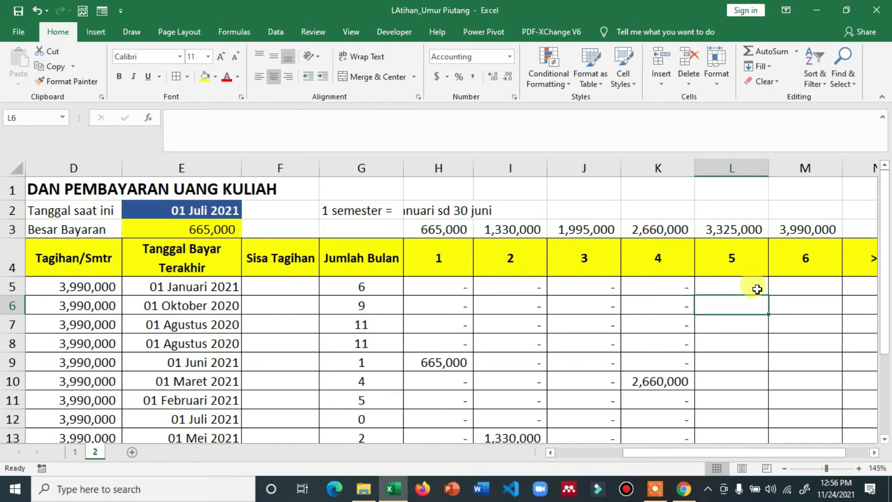
# - Fill the L5 formula down through L14 and review the five-month column's results
pyautogui.click(757, 289)
pyautogui.doubleClick(768, 295)
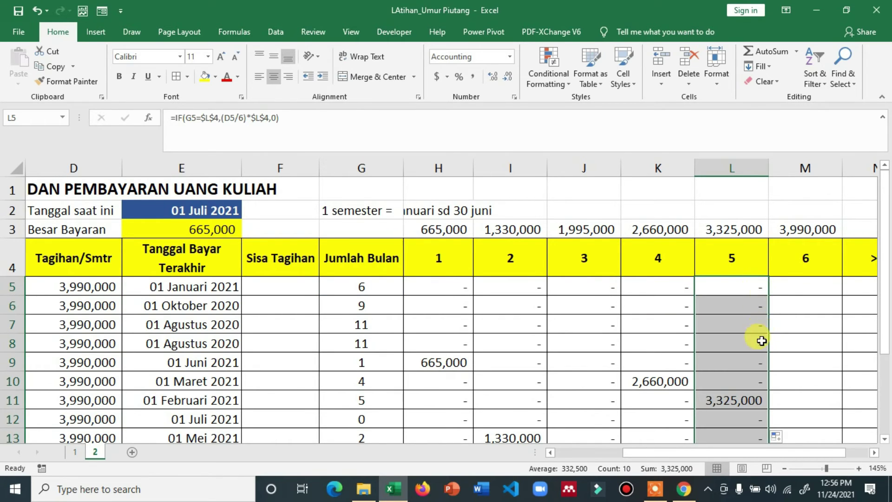
pyautogui.scroll(-1, 762, 341)
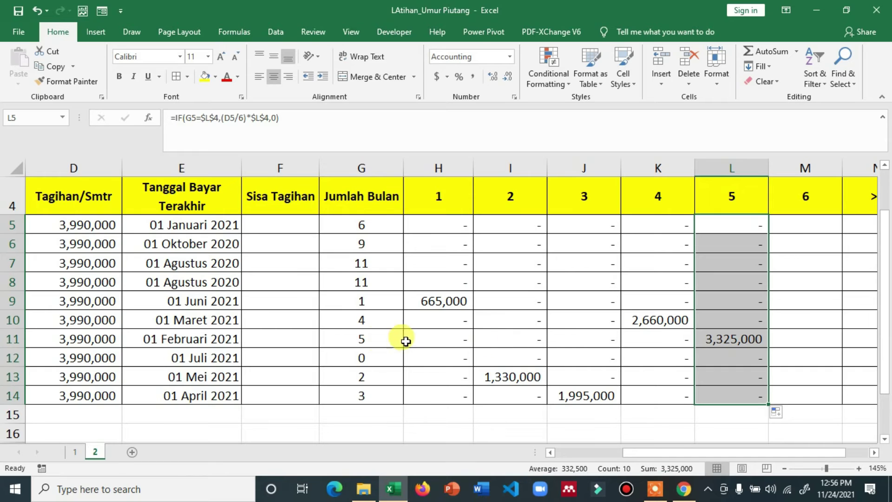
pyautogui.scroll(1, 725, 331)
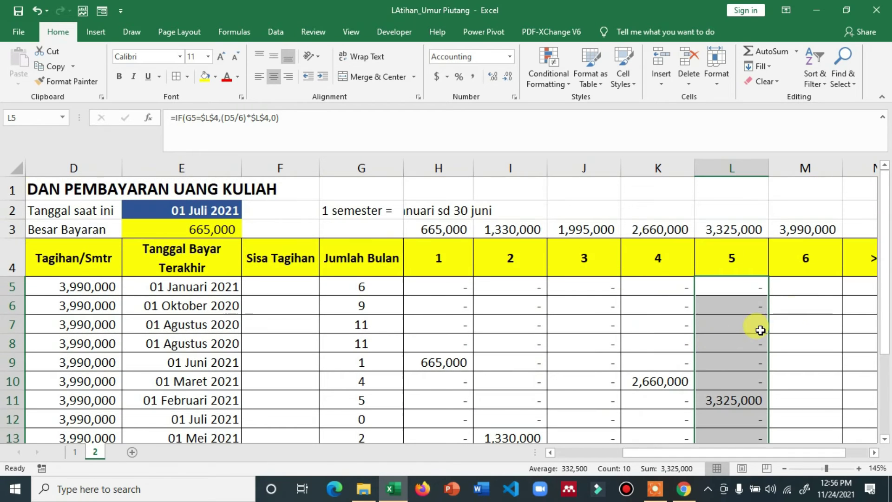
# - Begin an IF formula in M5 that tests whether G5 equals the locked header $M$4
pyautogui.click(805, 292)
pyautogui.write('=')
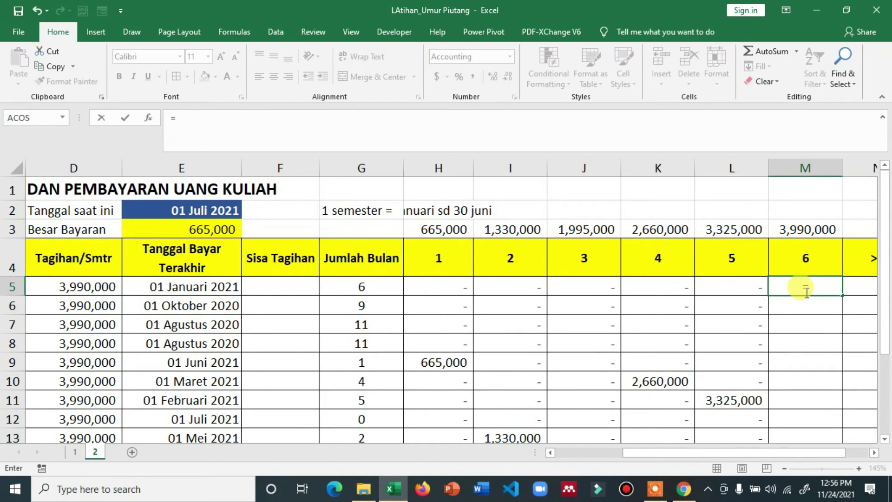
pyautogui.write('if(')
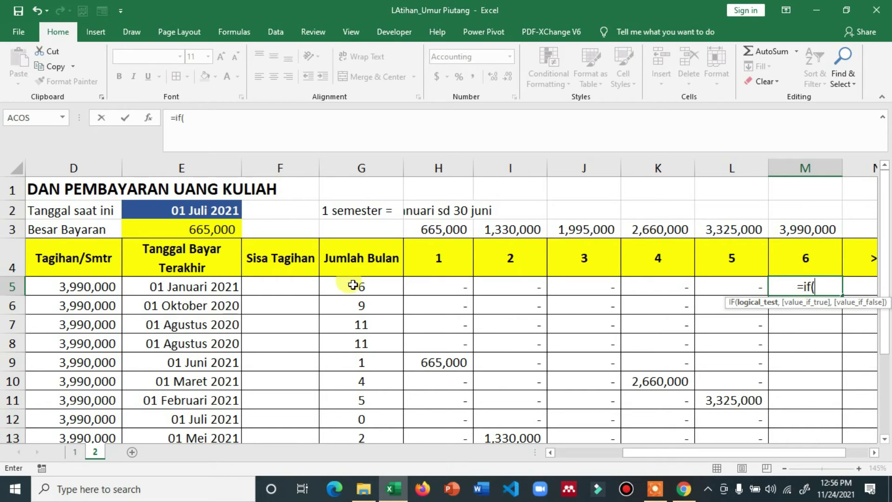
pyautogui.click(360, 287)
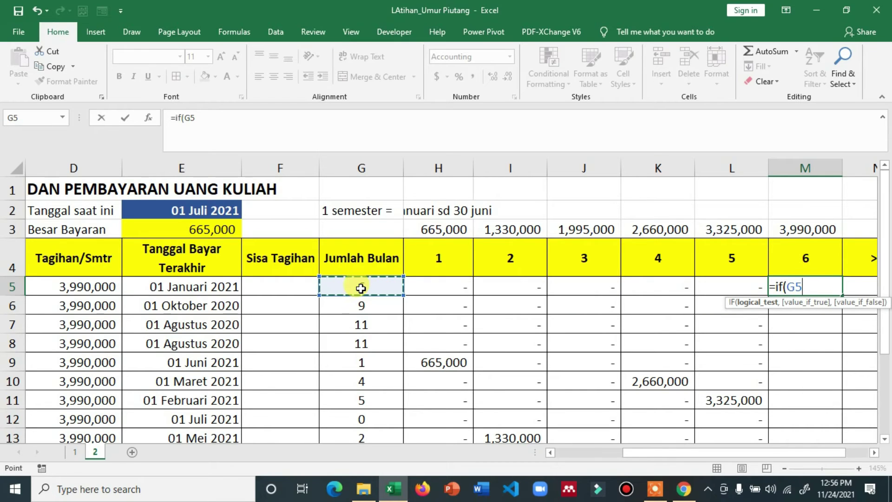
pyautogui.write('=')
pyautogui.click(805, 254)
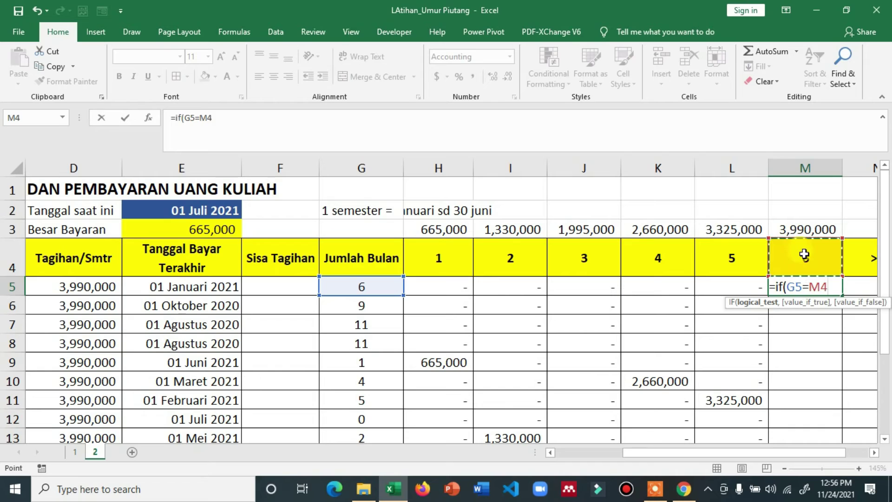
pyautogui.press('F4')
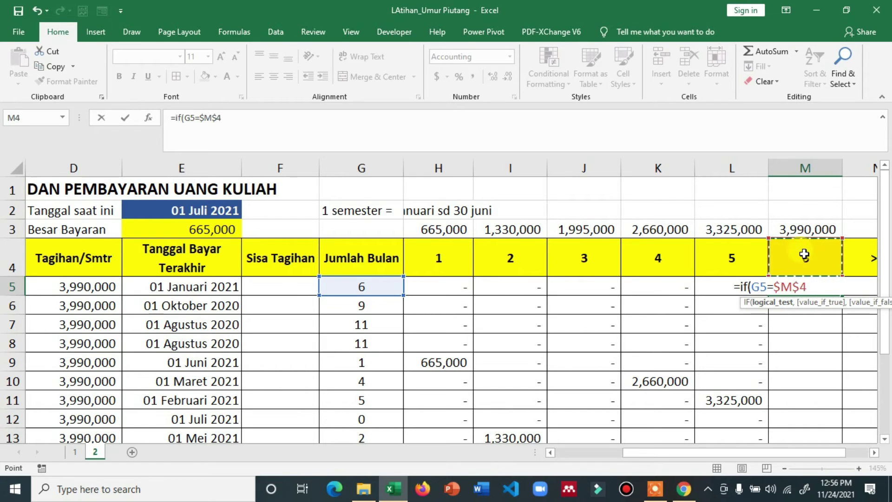
pyautogui.write(',(')
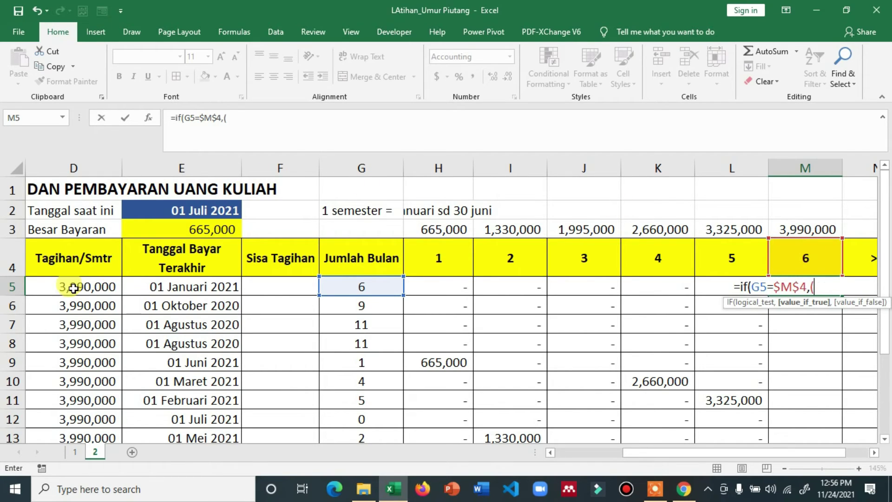
# - Complete the M5 formula with (D5/6)*$M$4 as the value if true and 0 as the value if false
pyautogui.click(73, 288)
pyautogui.write('/')
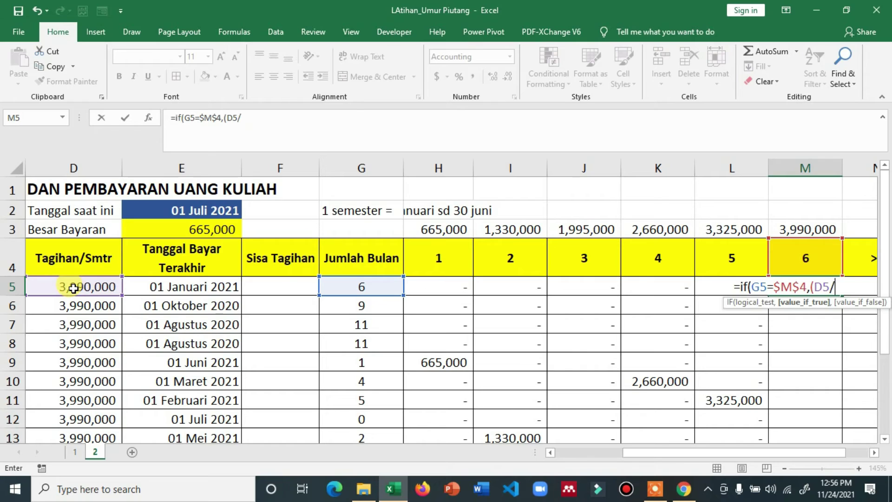
pyautogui.write('6)*')
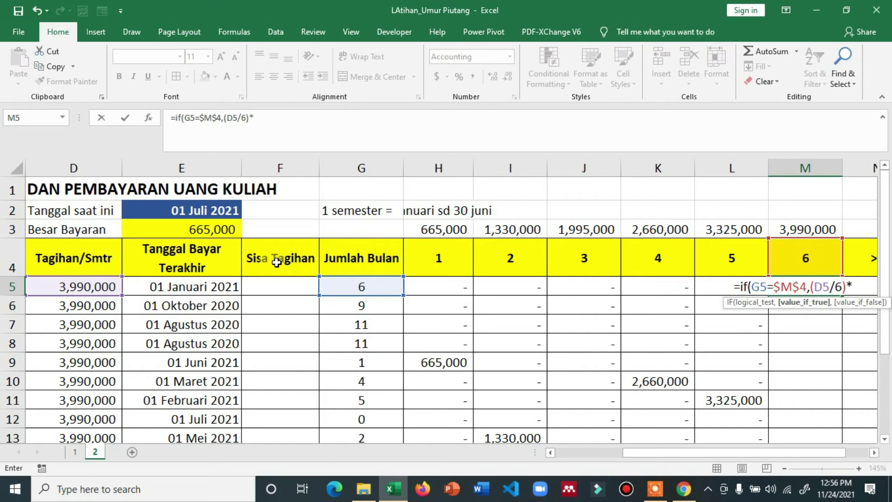
pyautogui.click(772, 251)
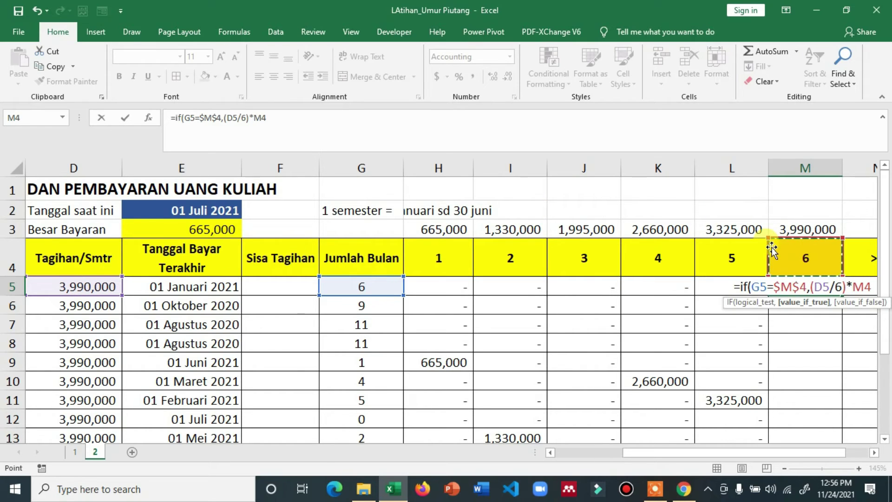
pyautogui.press('F4')
pyautogui.write(')')
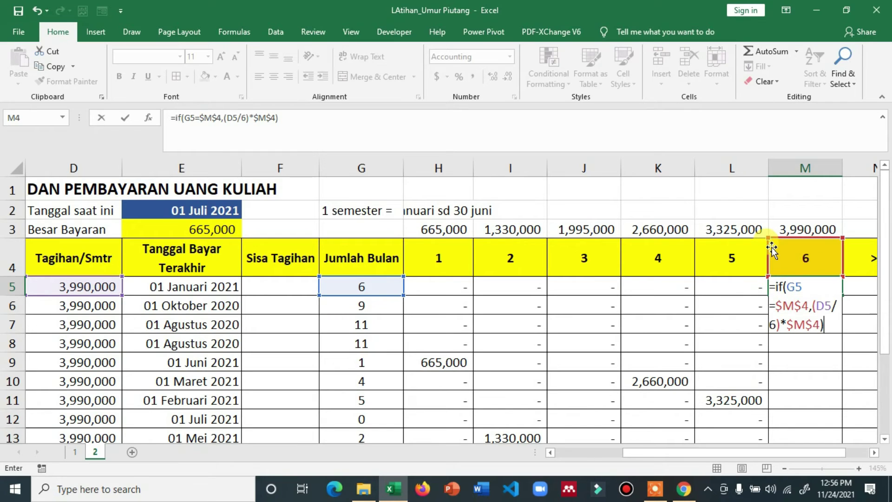
pyautogui.press('BackSpace')
pyautogui.write(',')
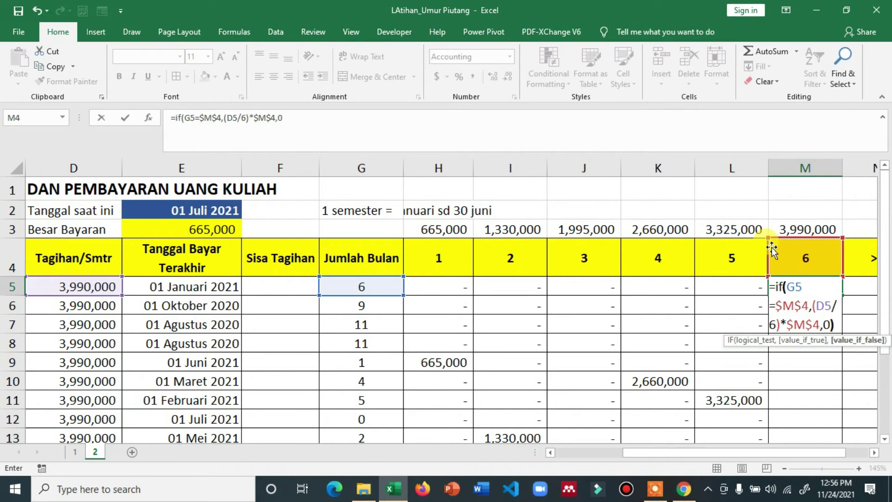
pyautogui.write('0)')
pyautogui.press('Return')
# - Fill the M5 formula down through M14 and check the six-month column against the month counts in column G
pyautogui.click(830, 287)
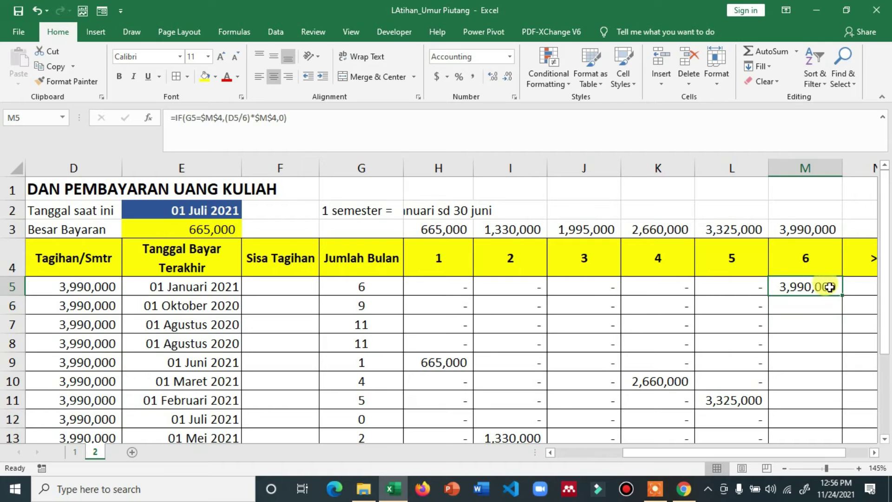
pyautogui.doubleClick(843, 295)
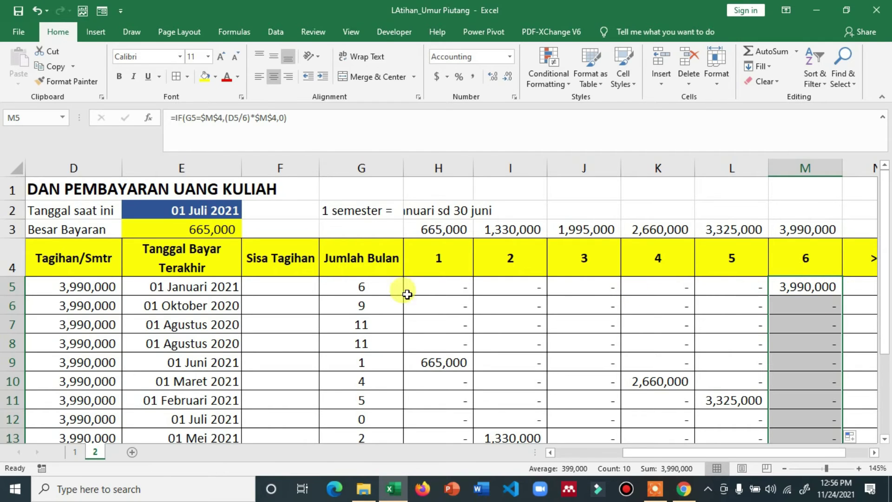
pyautogui.click(351, 285)
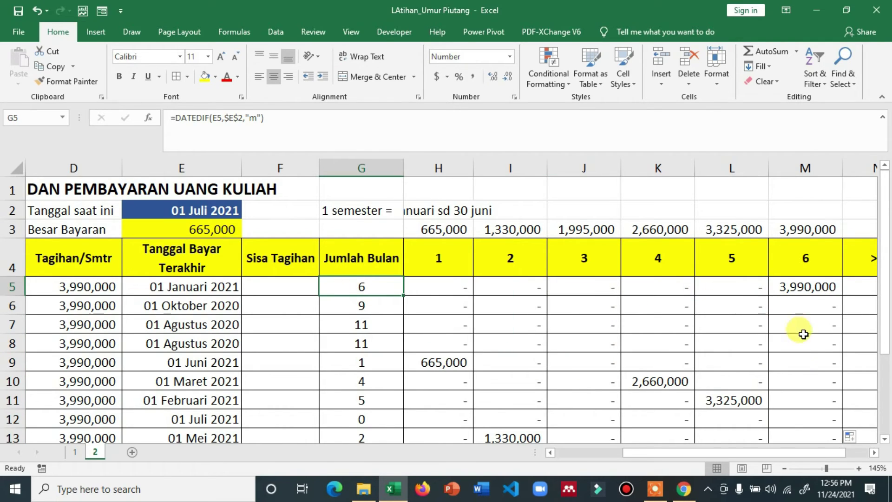
pyautogui.scroll(-1, 806, 371)
pyautogui.moveTo(816, 453); pyautogui.dragTo(844, 454)
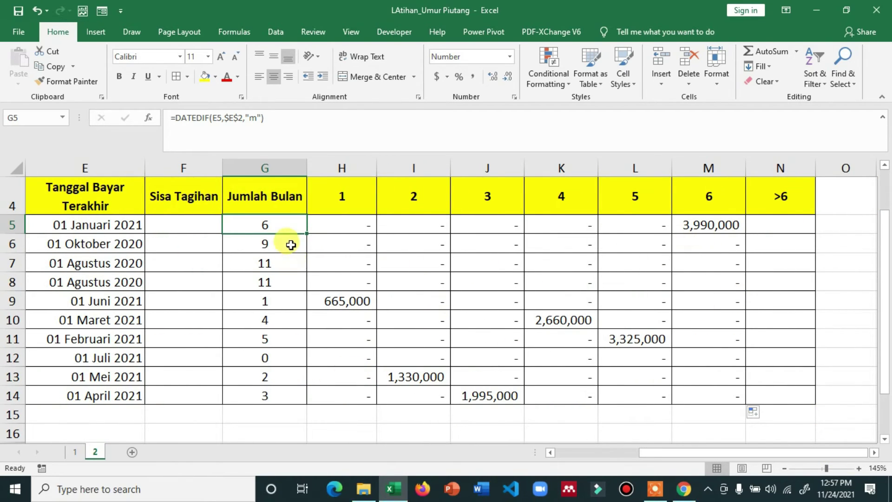
pyautogui.press('Down')
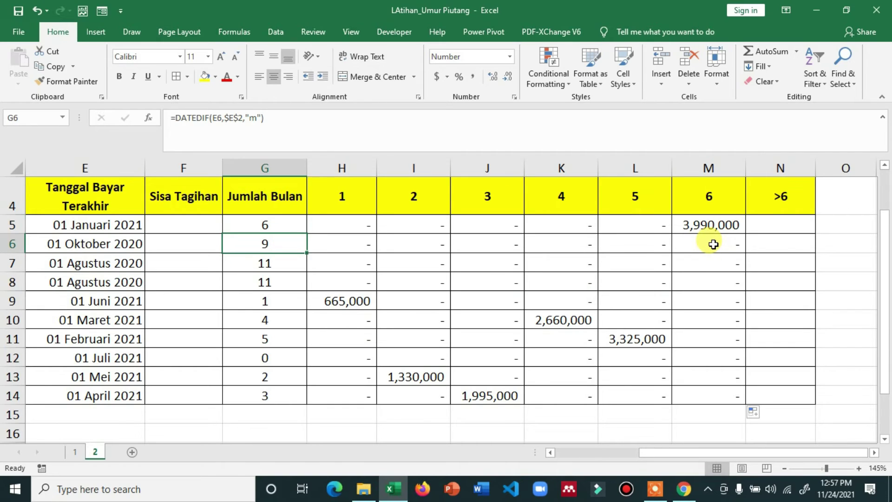
# - Begin an IF formula in N5, under the >6 header, that tests whether G5 is greater than 6
pyautogui.click(786, 227)
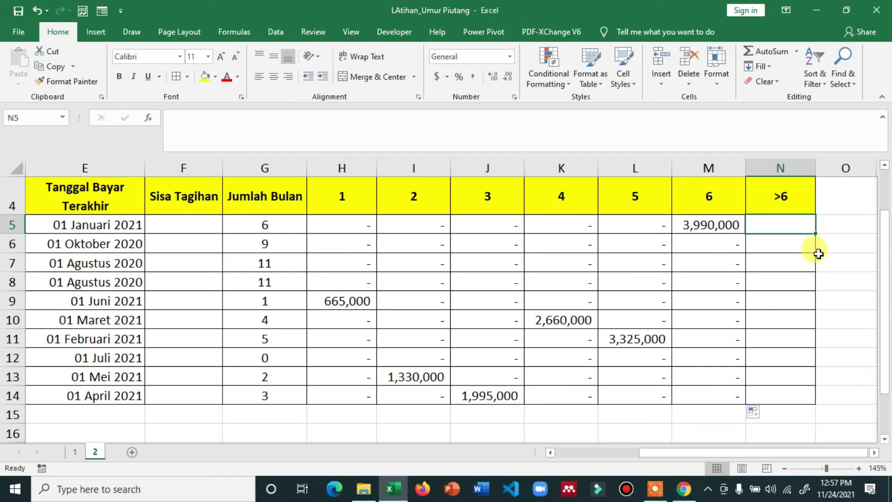
pyautogui.write('=')
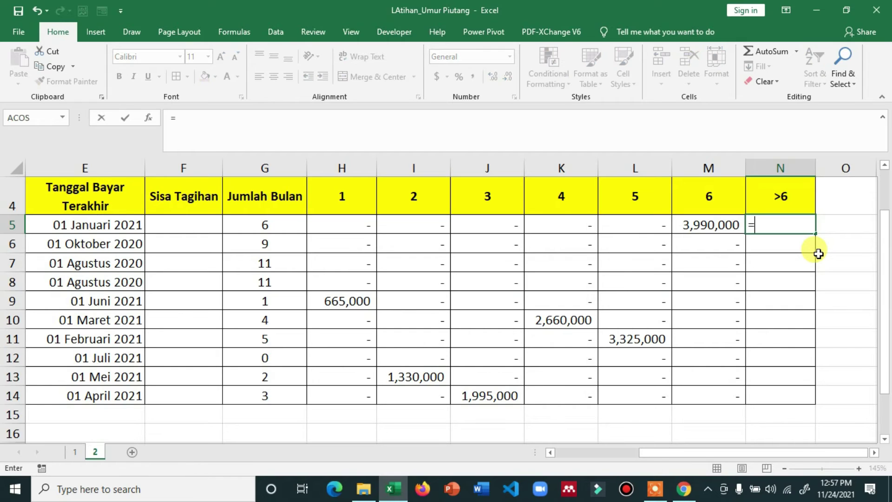
pyautogui.write('if(')
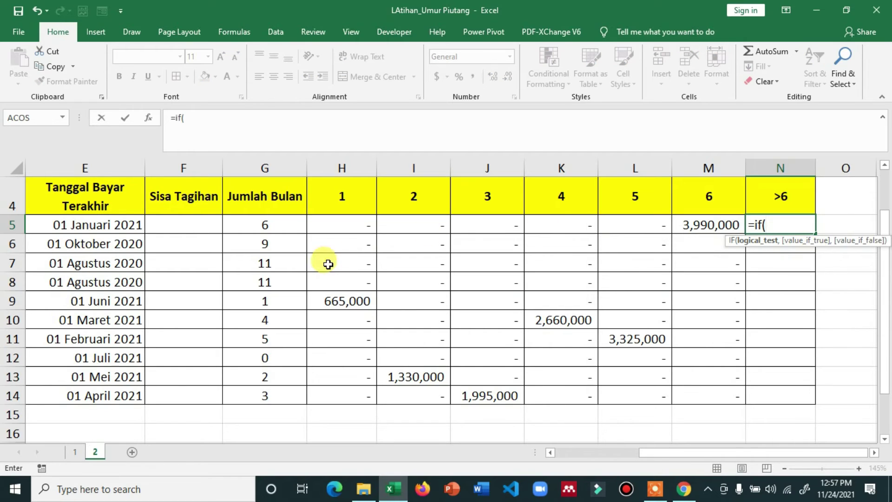
pyautogui.click(281, 222)
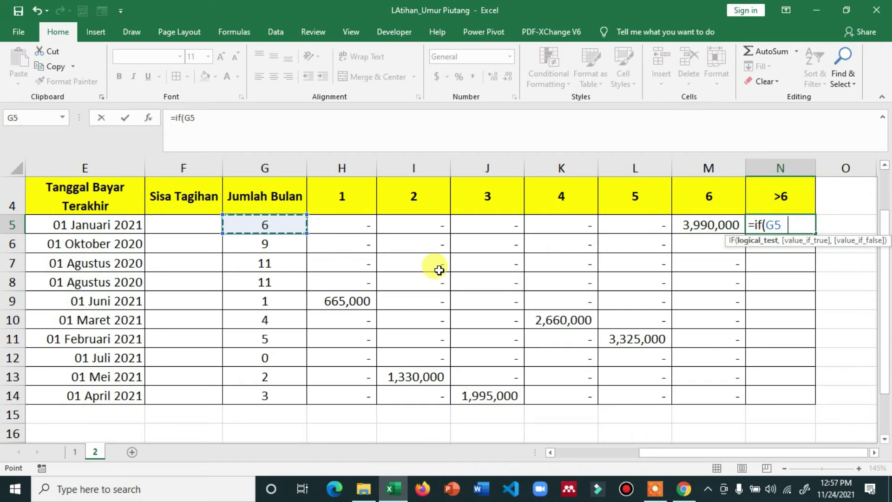
pyautogui.write('>6')
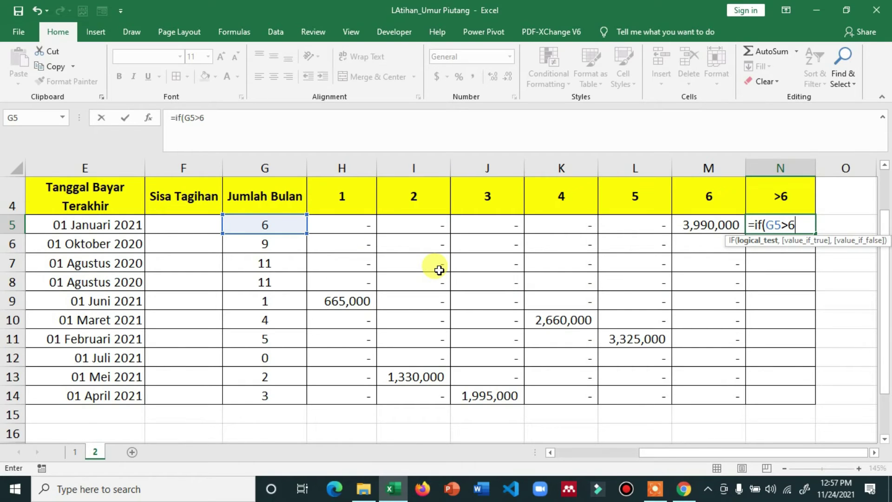
pyautogui.write(',(')
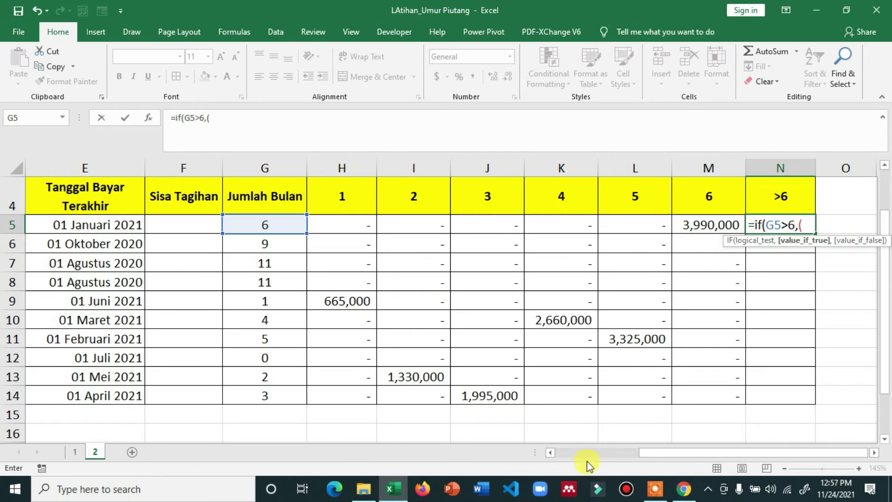
# - Complete the N5 formula with (D5/6)*G5 as the value if true and 0 if false, and fill it down through N14
pyautogui.click(612, 454)
pyautogui.click(273, 233)
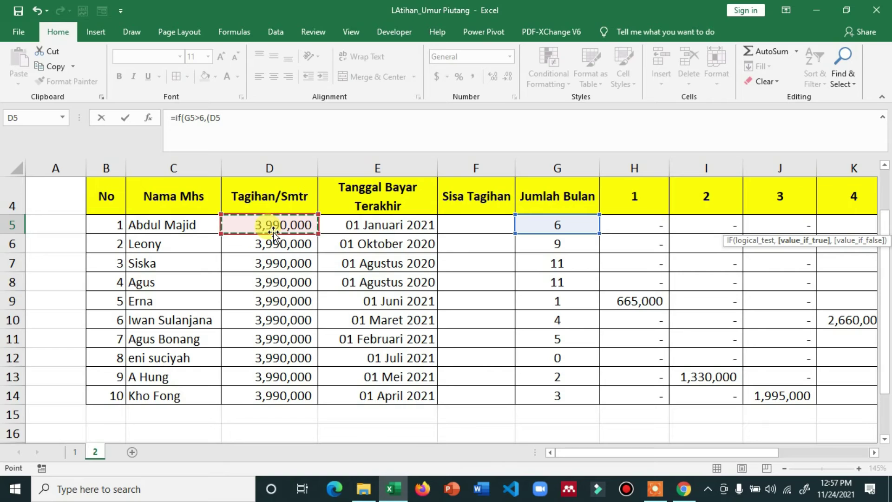
pyautogui.write('/6')
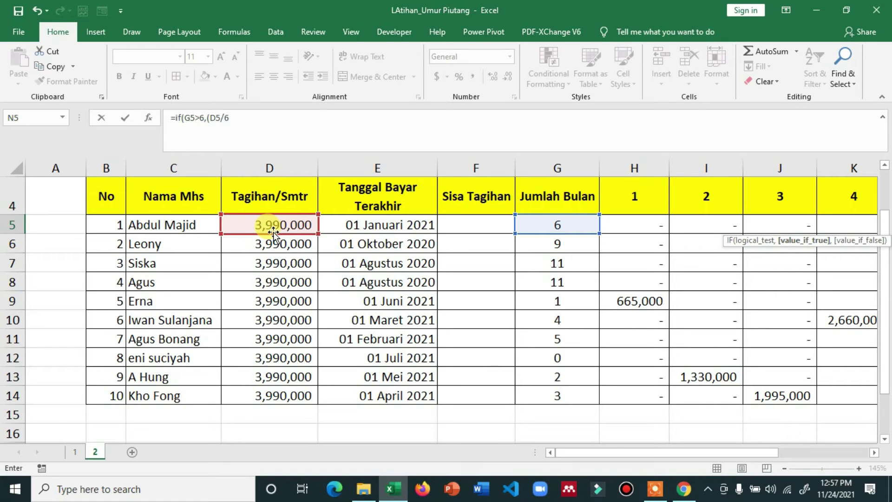
pyautogui.write(')*')
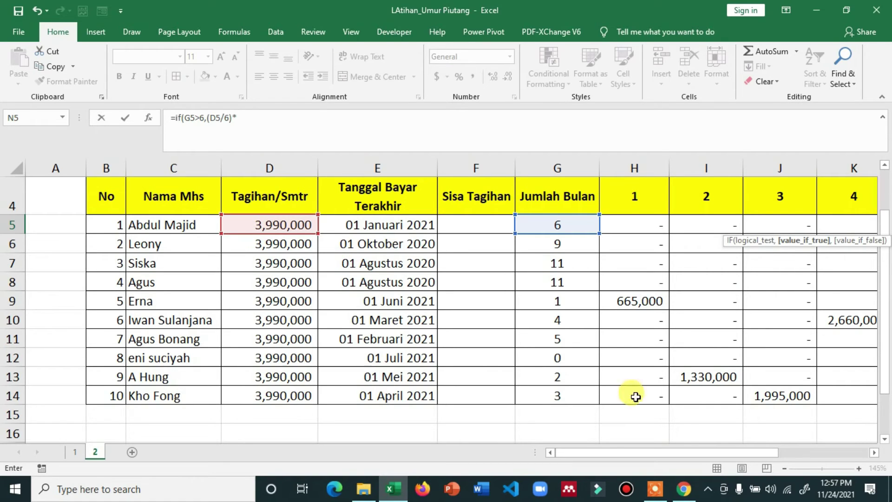
pyautogui.moveTo(716, 457); pyautogui.dragTo(804, 459)
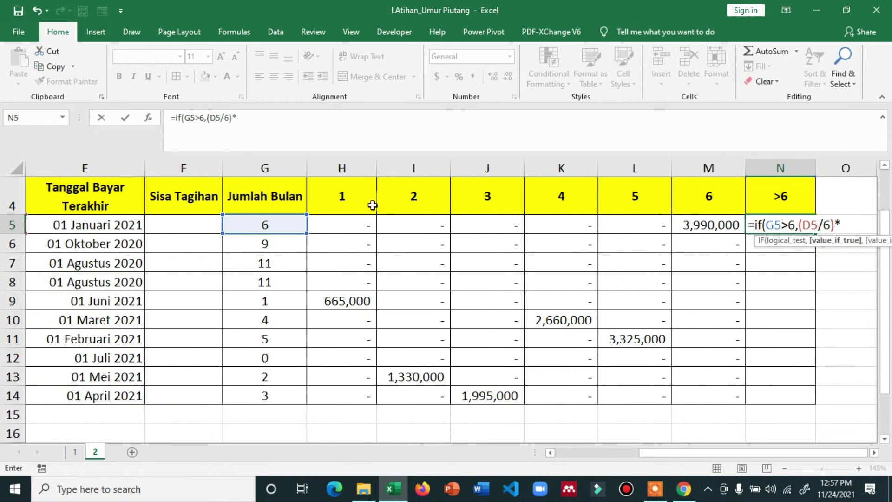
pyautogui.click(258, 227)
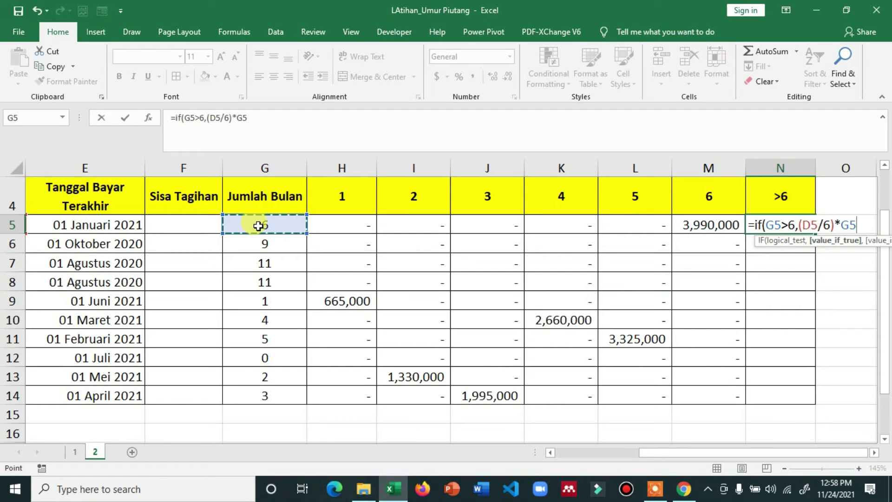
pyautogui.write(',0')
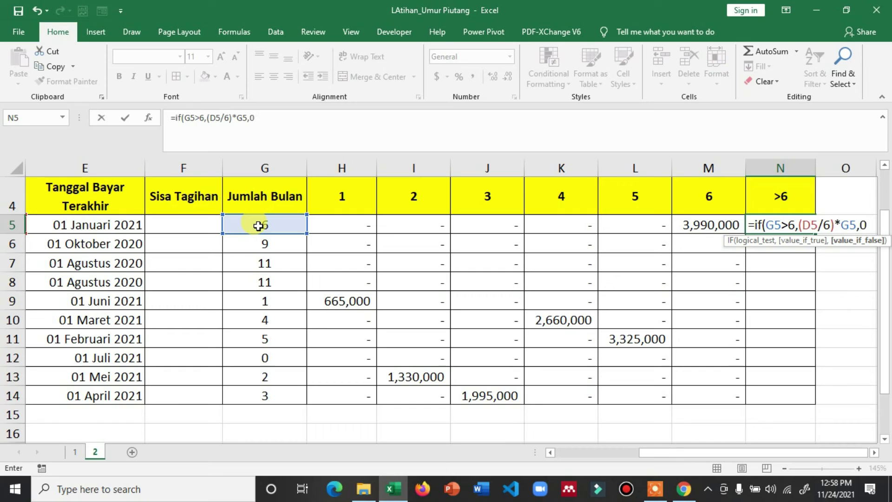
pyautogui.write(' )')
pyautogui.press('Return')
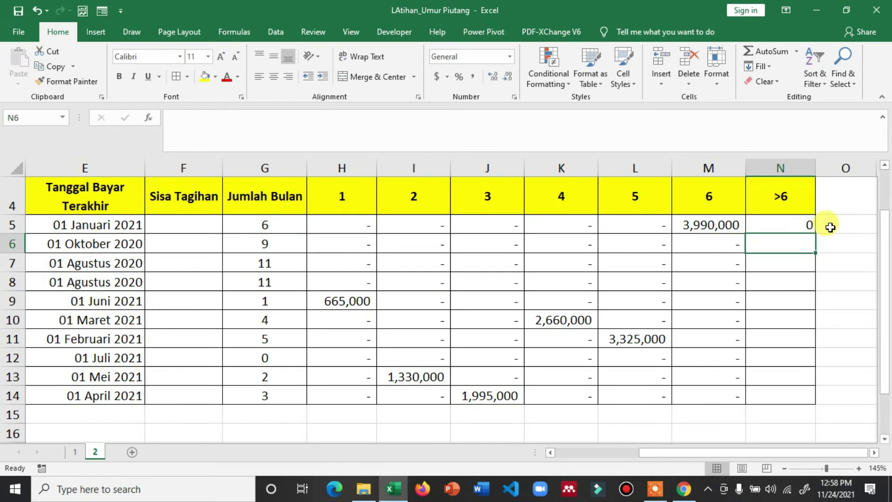
pyautogui.click(795, 225)
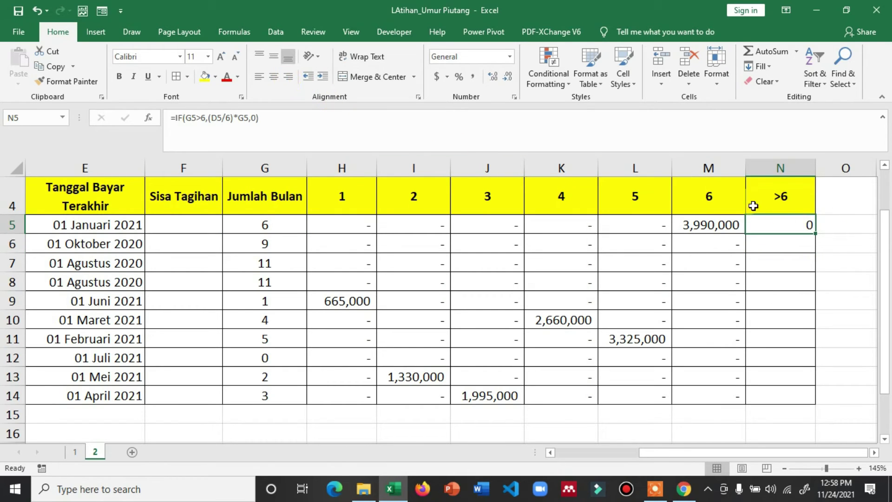
pyautogui.doubleClick(814, 233)
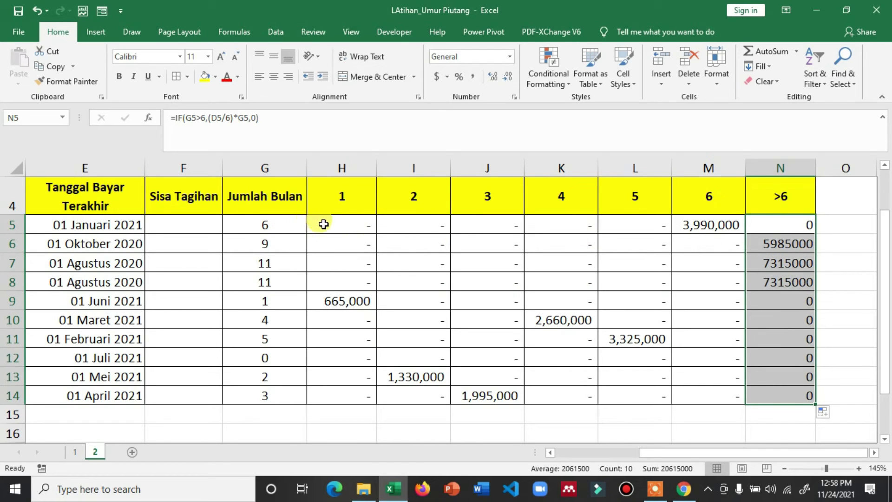
# - Format H5:N14 with thousands separators and no decimals, and fit column N's width to its contents
pyautogui.moveTo(325, 228); pyautogui.dragTo(781, 398)
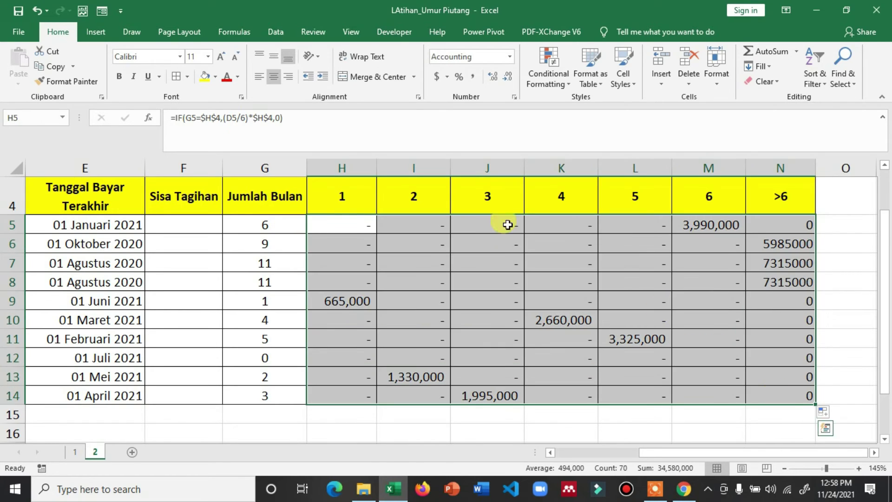
pyautogui.click(471, 80)
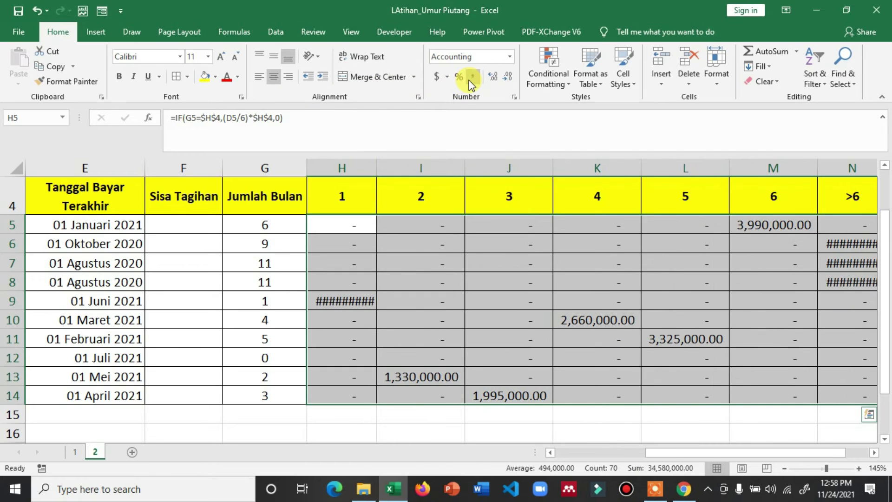
pyautogui.click(504, 83)
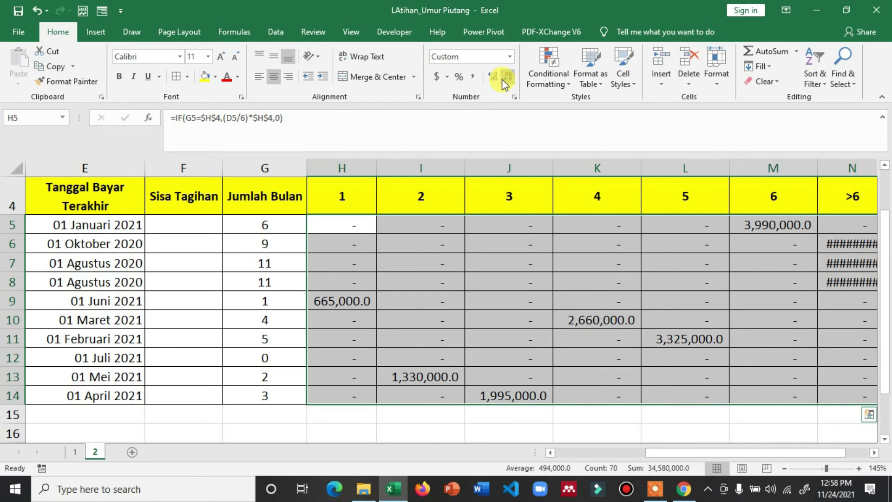
pyautogui.click(503, 83)
pyautogui.scroll(-1, 594, 405)
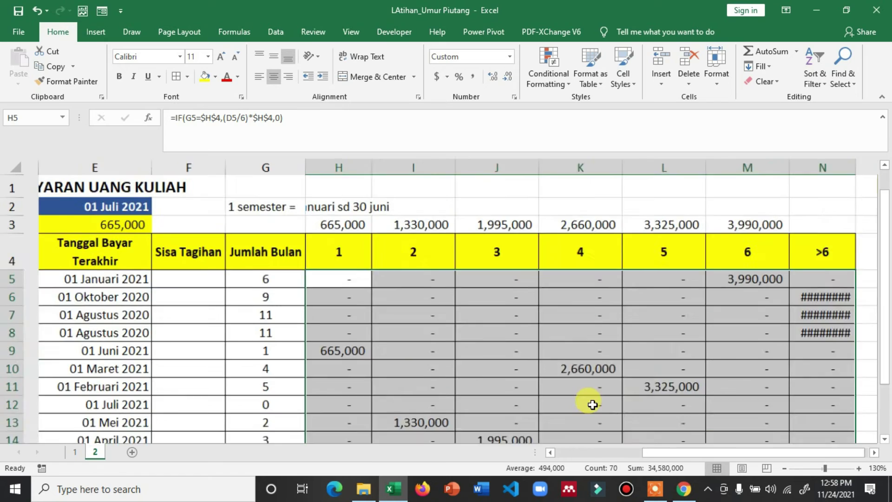
pyautogui.click(790, 275)
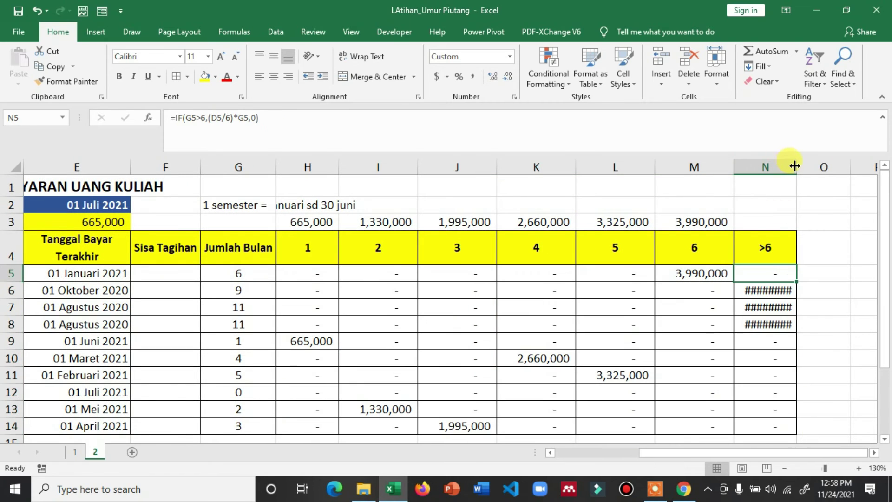
pyautogui.doubleClick(797, 168)
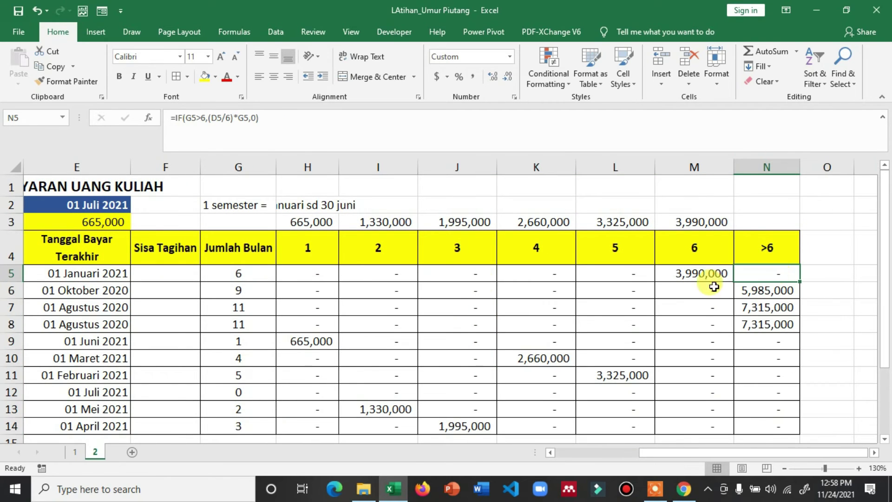
# - Change the last payment date in E7 to 7/1/2020 and check the month count in G7
pyautogui.click(259, 308)
pyautogui.click(58, 314)
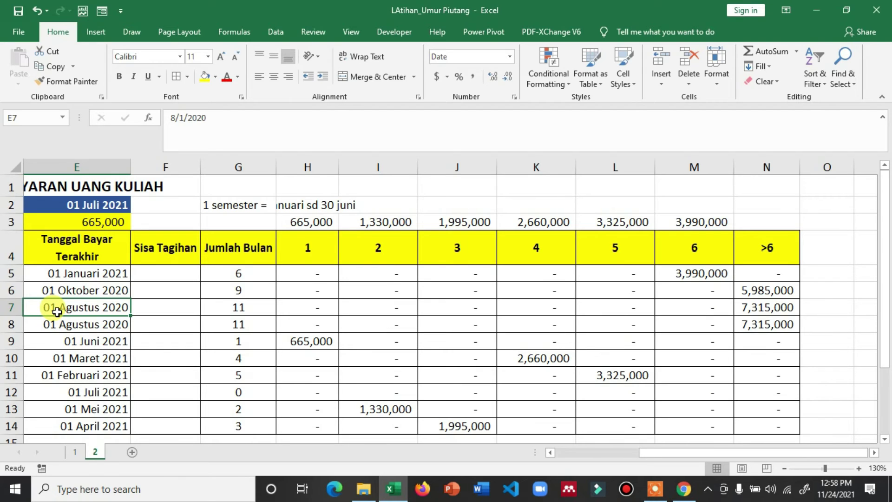
pyautogui.doubleClick(103, 311)
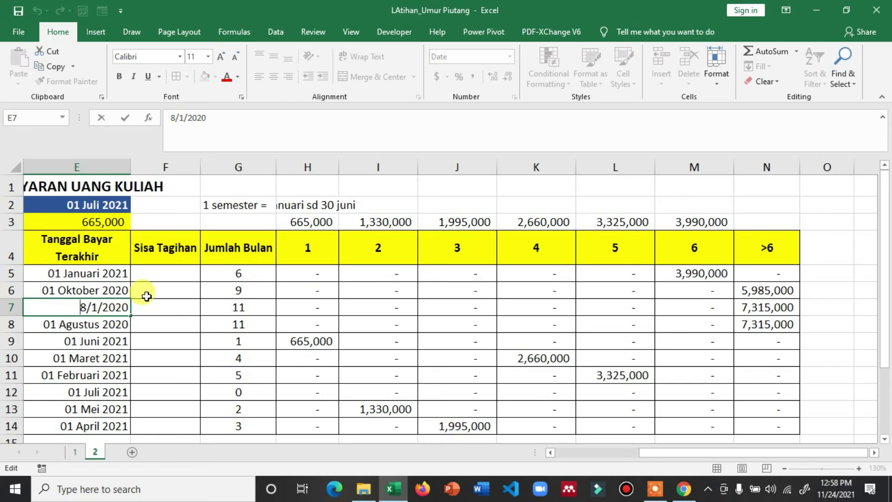
pyautogui.press('Delete')
pyautogui.press('Return')
pyautogui.click(235, 307)
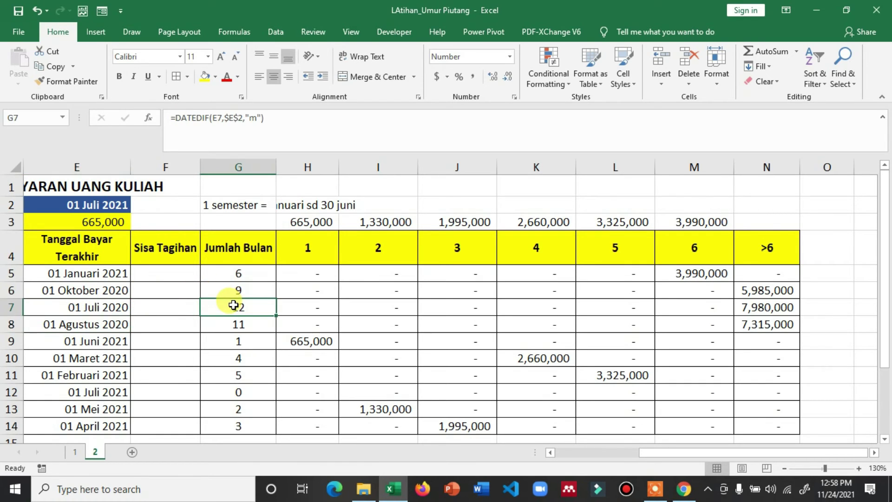
pyautogui.click(70, 307)
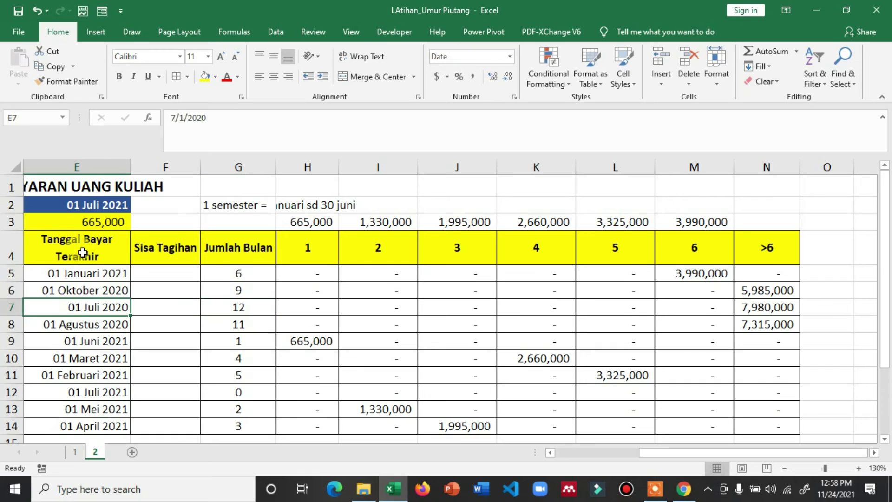
pyautogui.click(243, 307)
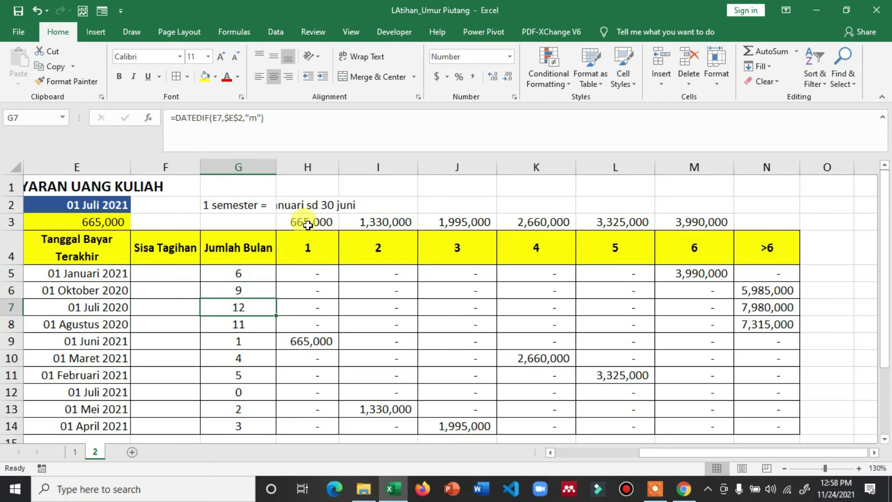
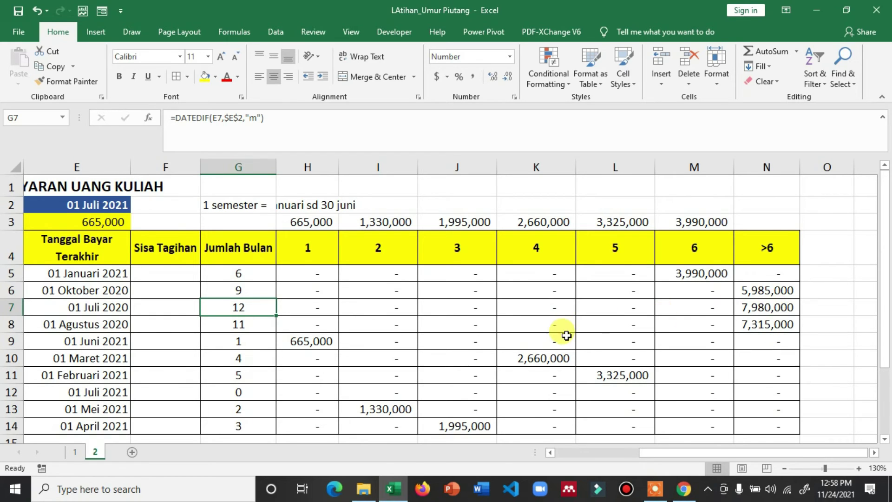
pyautogui.scroll(-1, 570, 339)
pyautogui.scroll(1, 573, 353)
pyautogui.moveTo(674, 455); pyautogui.dragTo(627, 453)
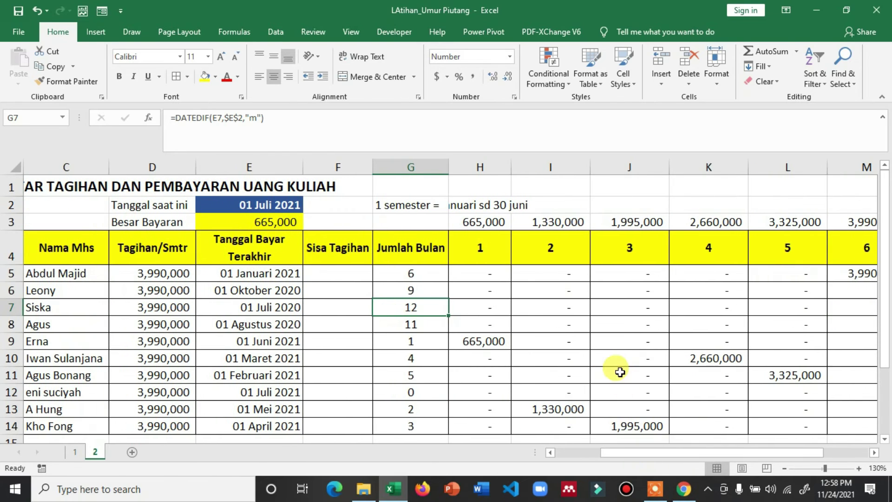
pyautogui.scroll(-1, 621, 371)
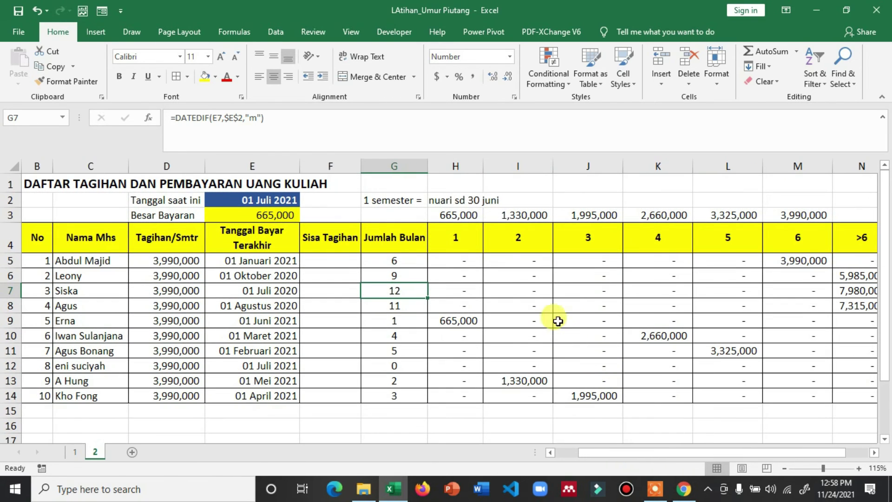
pyautogui.moveTo(482, 164); pyautogui.dragTo(481, 163)
pyautogui.doubleClick(483, 164)
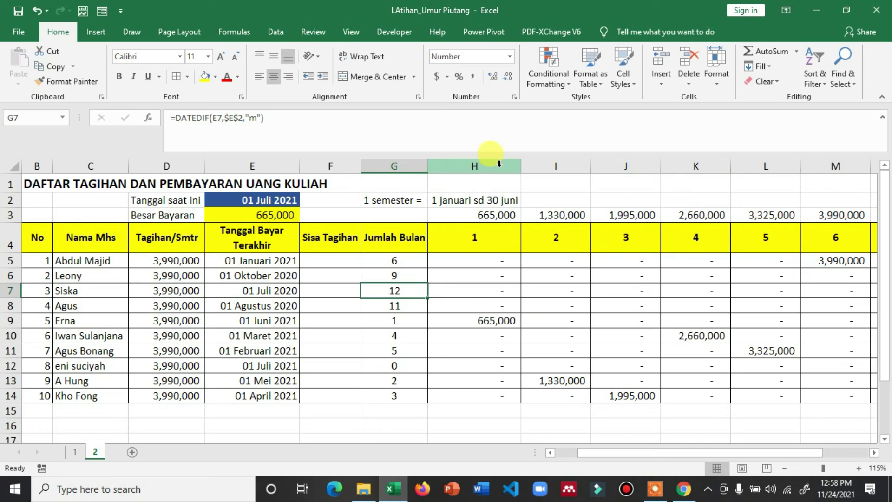
pyautogui.hotkey('ctrl', 'z')
# - Merge and center the semester period text across H2:I2
pyautogui.moveTo(446, 202); pyautogui.dragTo(509, 201)
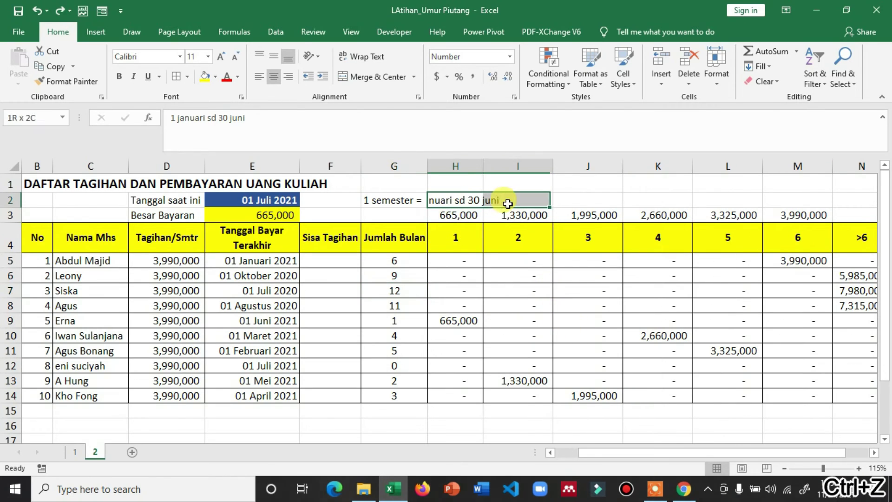
pyautogui.click(384, 82)
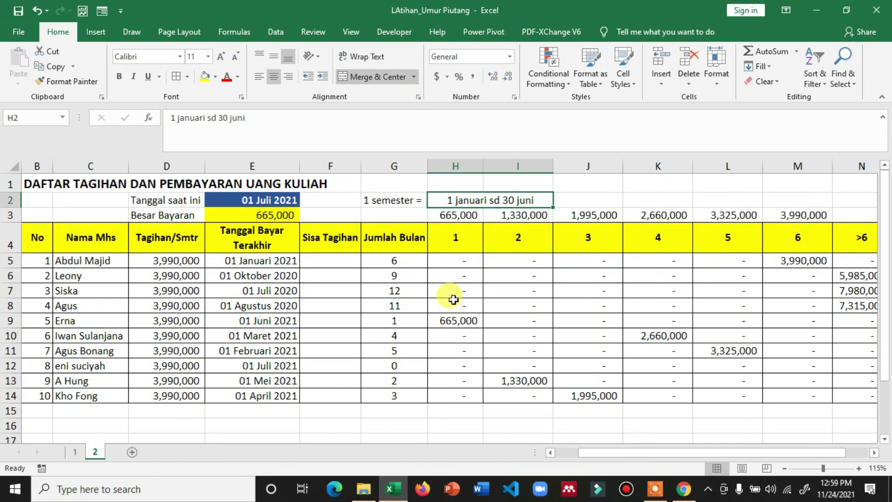
pyautogui.click(432, 318)
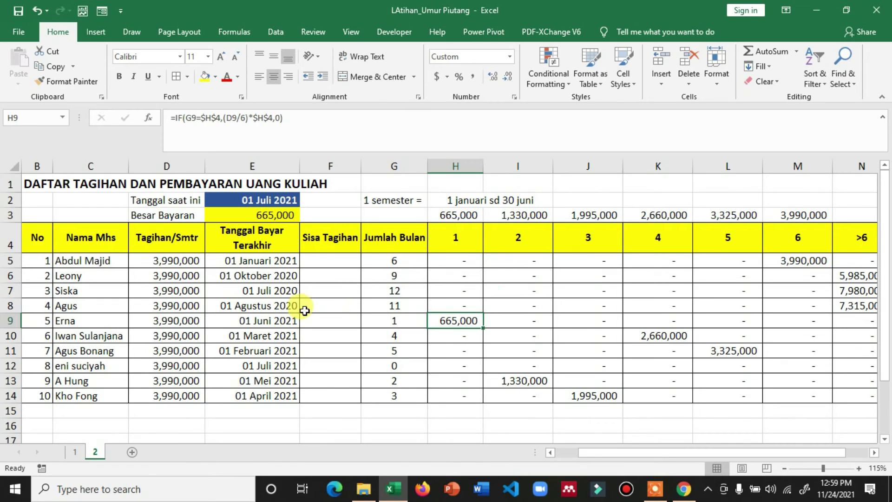
# - Replace the current date in E2 with the formula =TODAY()
pyautogui.click(260, 201)
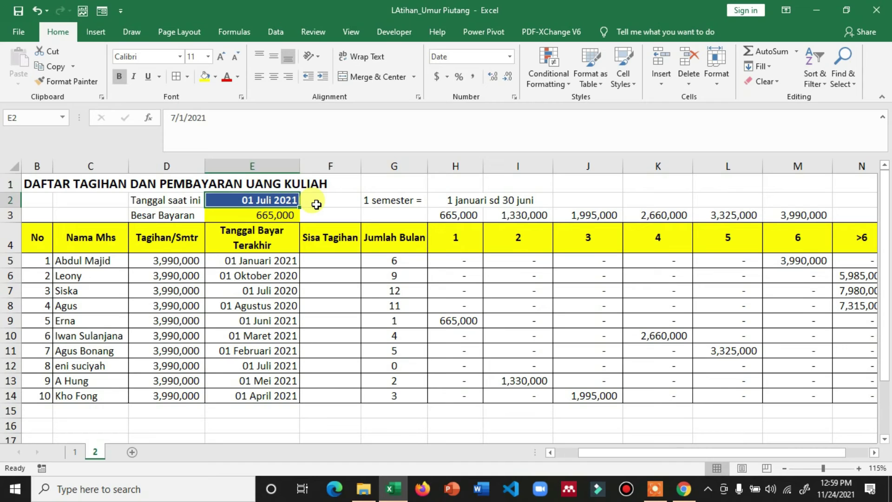
pyautogui.write('=tod')
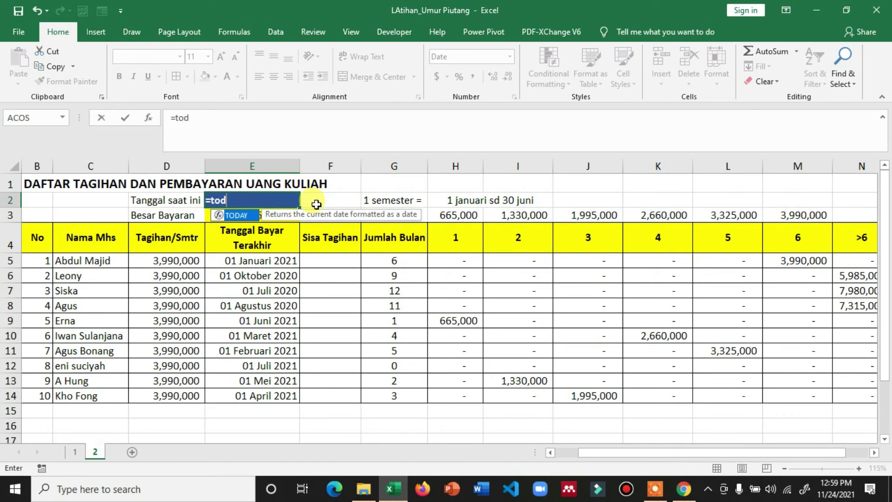
pyautogui.write('ay()')
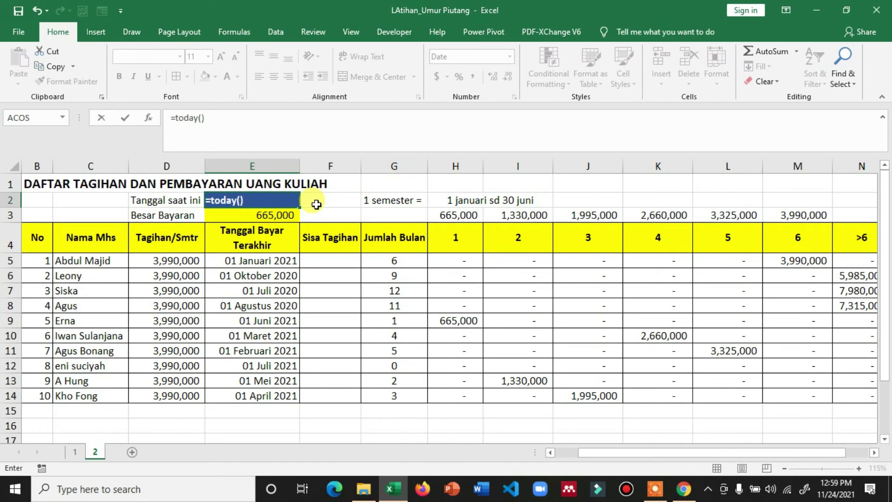
pyautogui.press('Return')
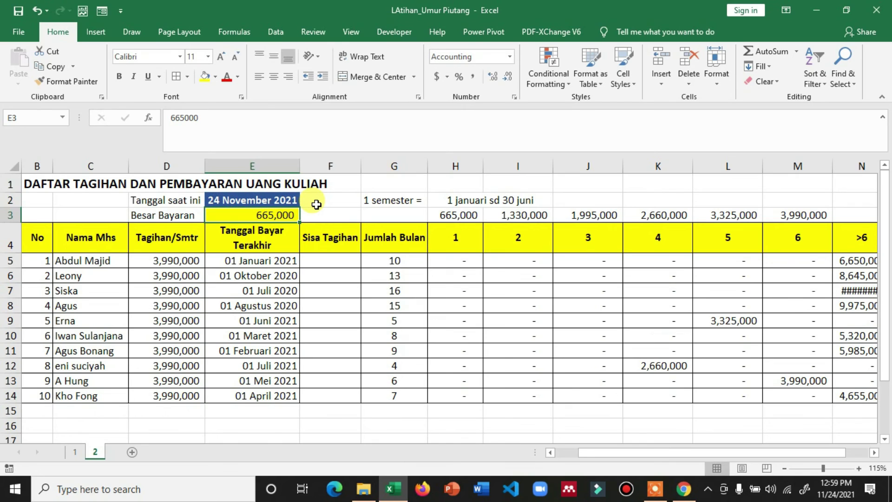
# - Fit column N's width to its contents and compare the last payment date in E9 with the current date in E2
pyautogui.moveTo(753, 452); pyautogui.dragTo(774, 450)
pyautogui.click(862, 166)
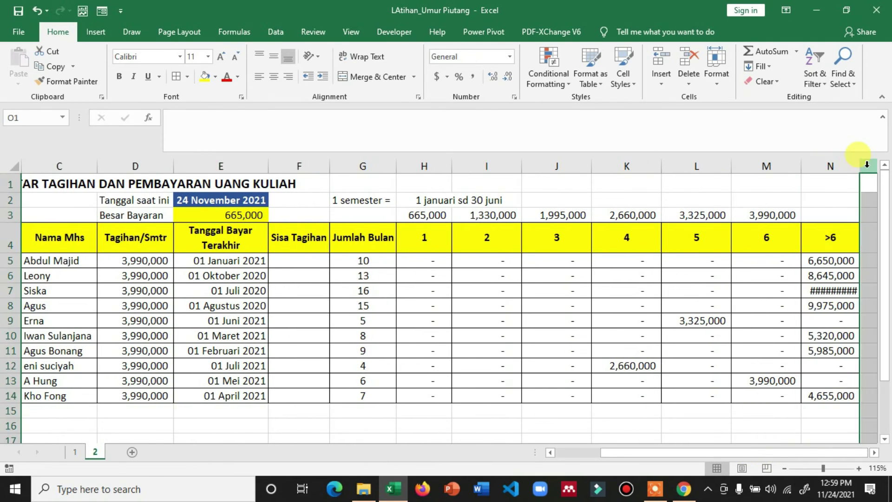
pyautogui.doubleClick(855, 170)
pyautogui.click(847, 181)
pyautogui.click(773, 292)
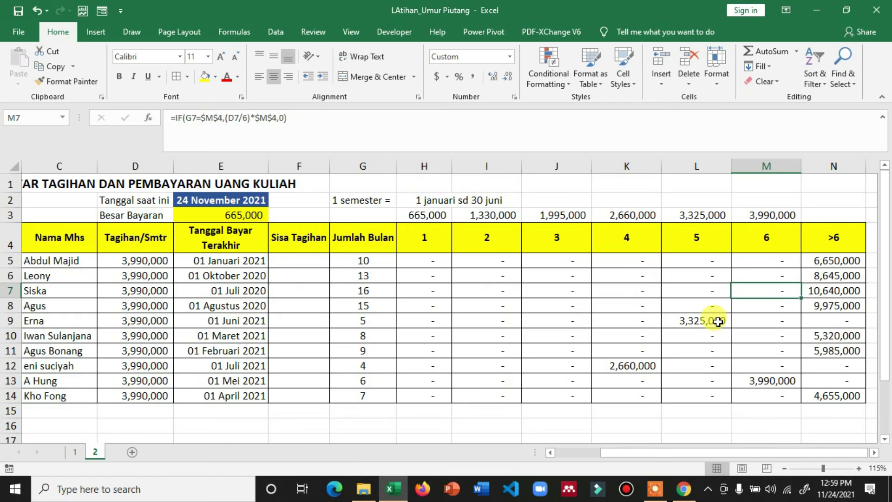
pyautogui.click(252, 322)
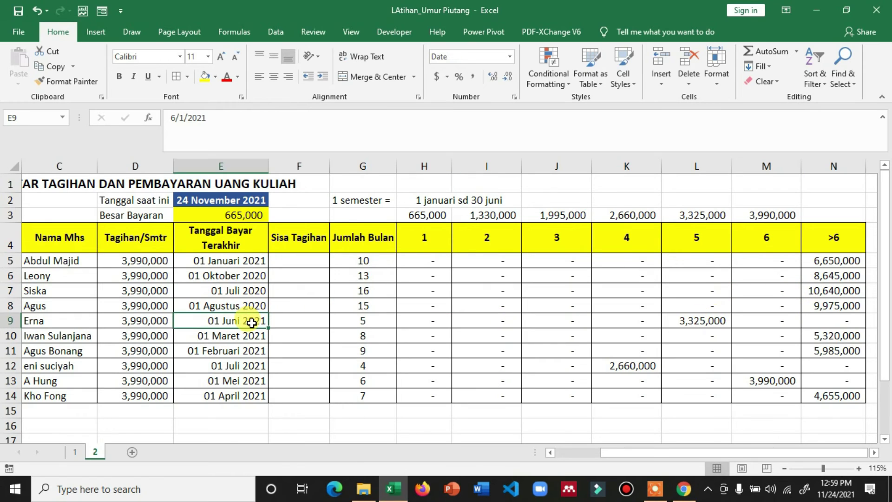
pyautogui.click(235, 200)
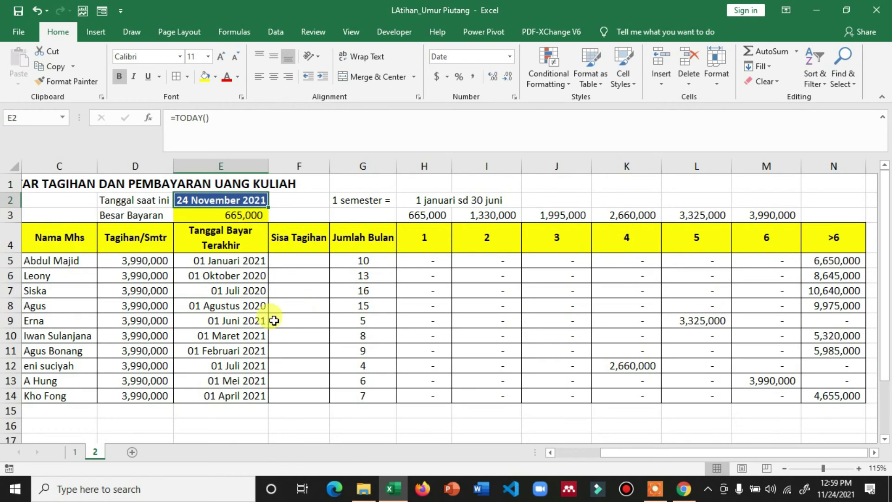
# - Check Erna's month count in G9 and five-month amount in L9, and the over-six-month amounts at the start of column N
pyautogui.click(363, 320)
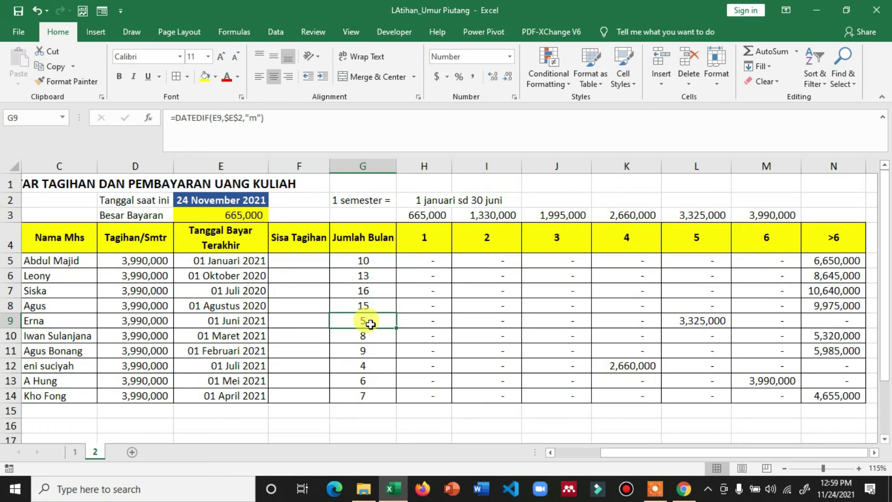
pyautogui.click(692, 321)
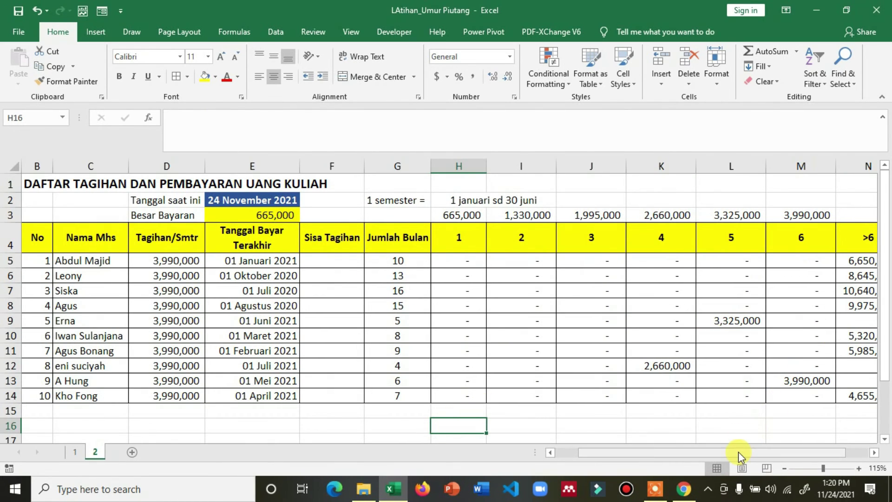
pyautogui.moveTo(738, 451); pyautogui.dragTo(775, 451)
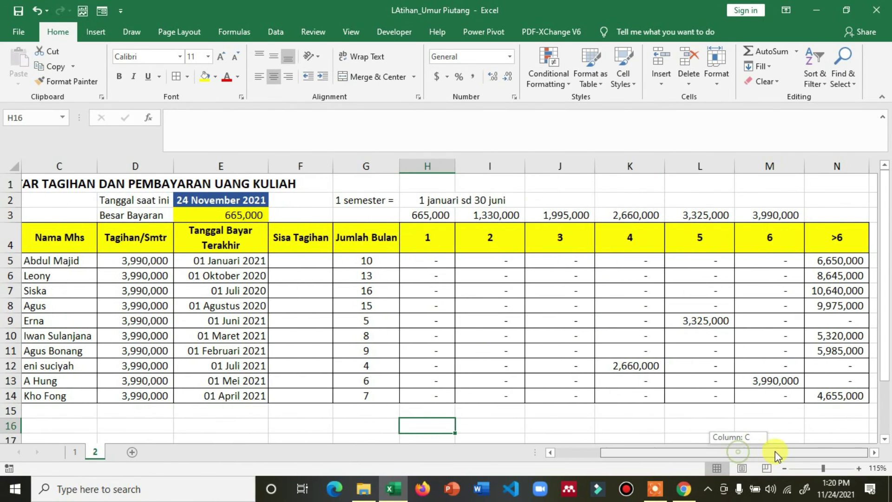
pyautogui.click(833, 260)
pyautogui.moveTo(833, 260); pyautogui.dragTo(833, 289)
pyautogui.click(833, 268)
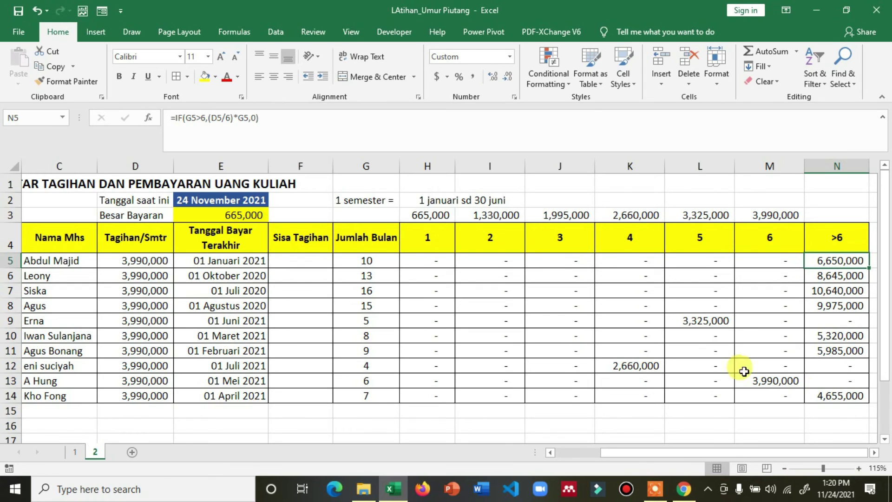
# - Enter =SUM(H5:N5) in F5 for the Sisa Tagihan column and fill it down to F14
pyautogui.click(295, 259)
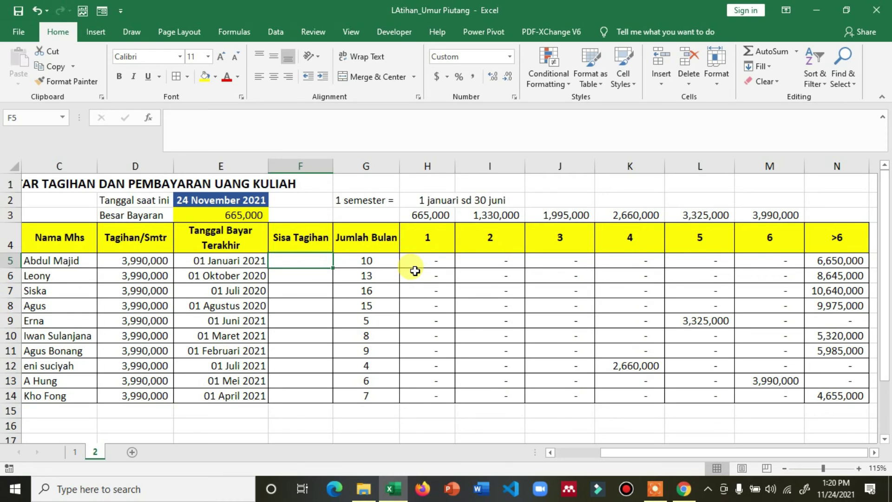
pyautogui.write('=sum(')
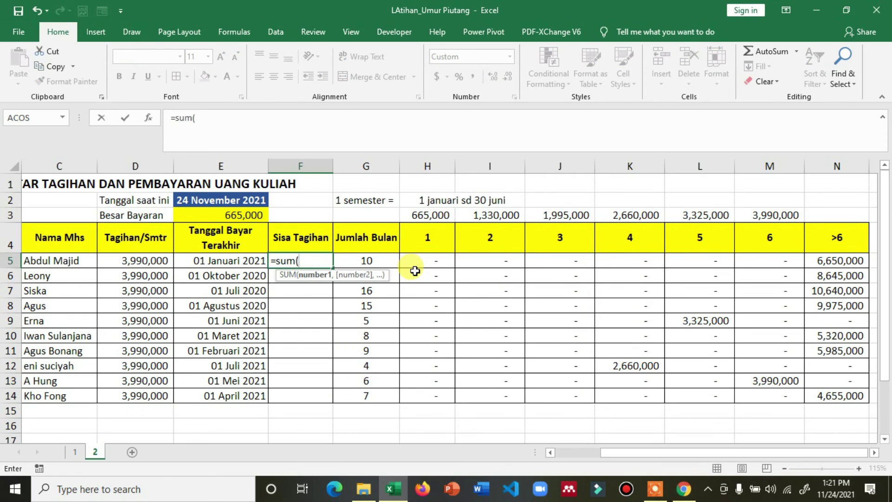
pyautogui.moveTo(437, 260); pyautogui.dragTo(826, 271)
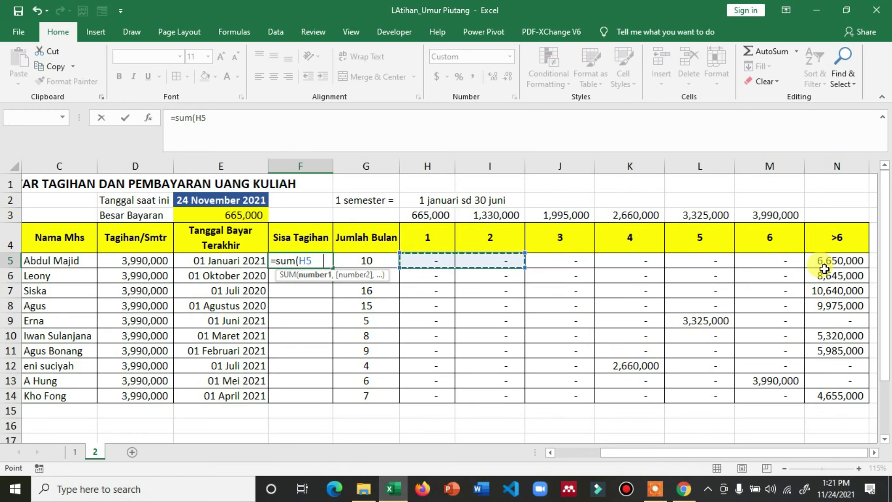
pyautogui.moveTo(830, 261); pyautogui.dragTo(830, 262)
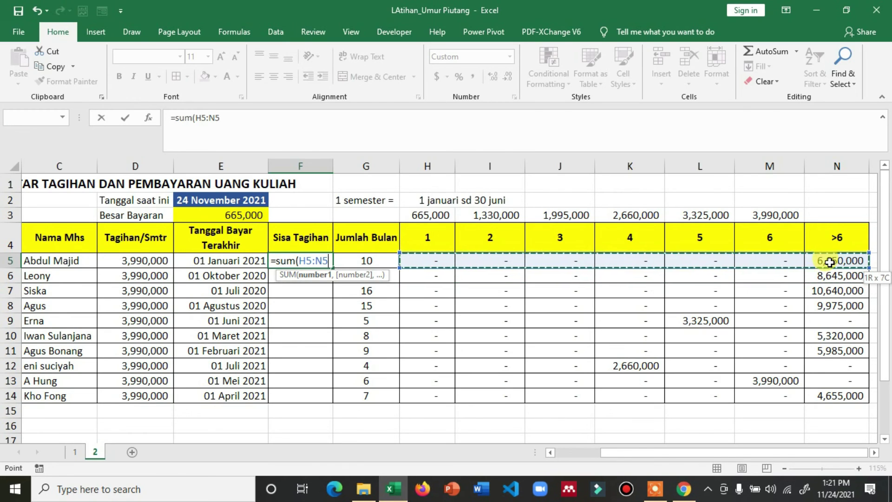
pyautogui.press('Return')
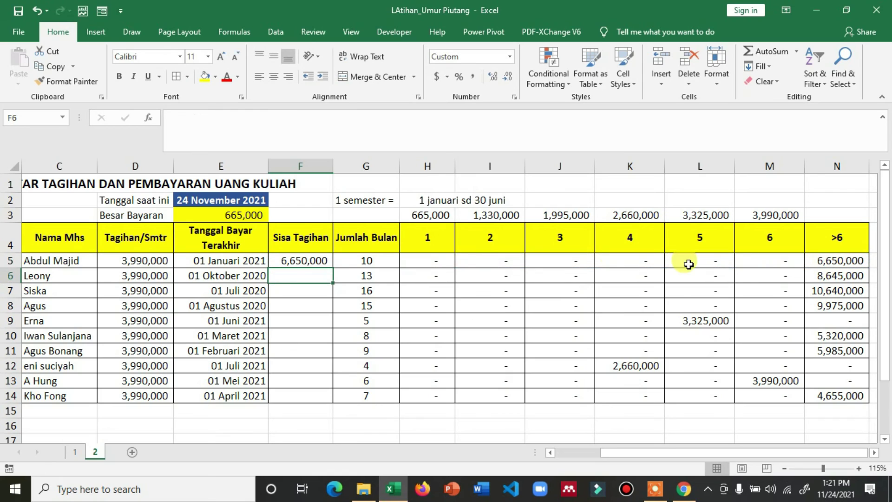
pyautogui.click(312, 261)
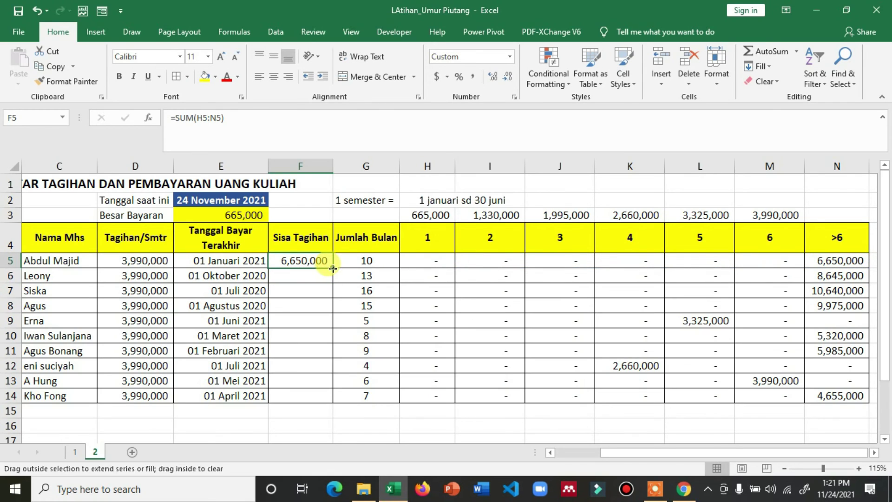
pyautogui.doubleClick(332, 266)
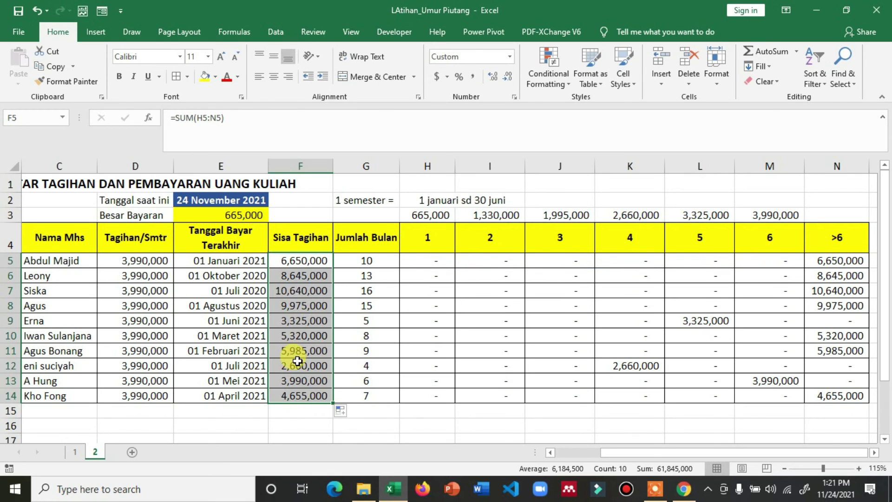
# - Replace the TODAY formula in E2 with a copy of the payment date in E7
pyautogui.click(220, 203)
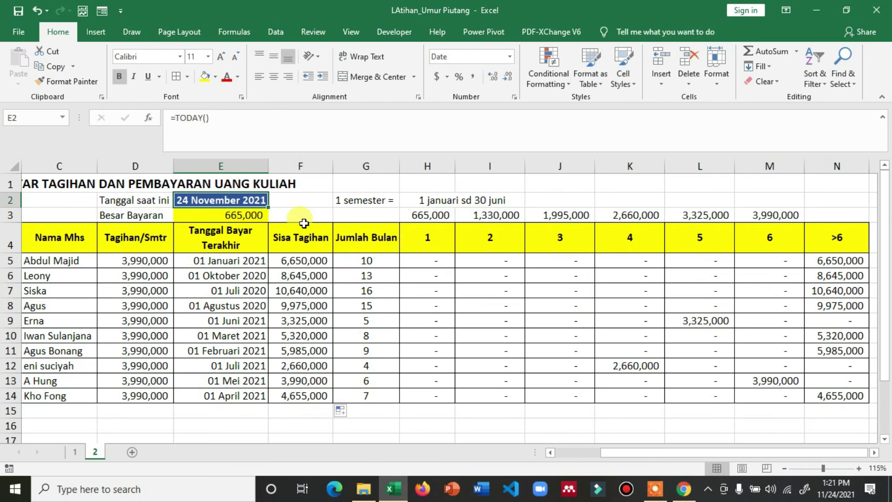
pyautogui.press('F2')
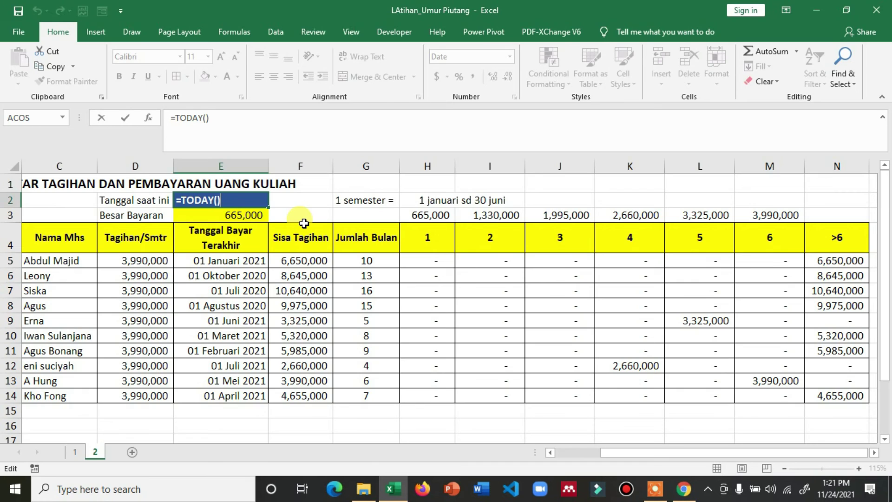
pyautogui.press('Return')
pyautogui.press('Return')
pyautogui.press('Return')
pyautogui.press('Return')
pyautogui.press('Return')
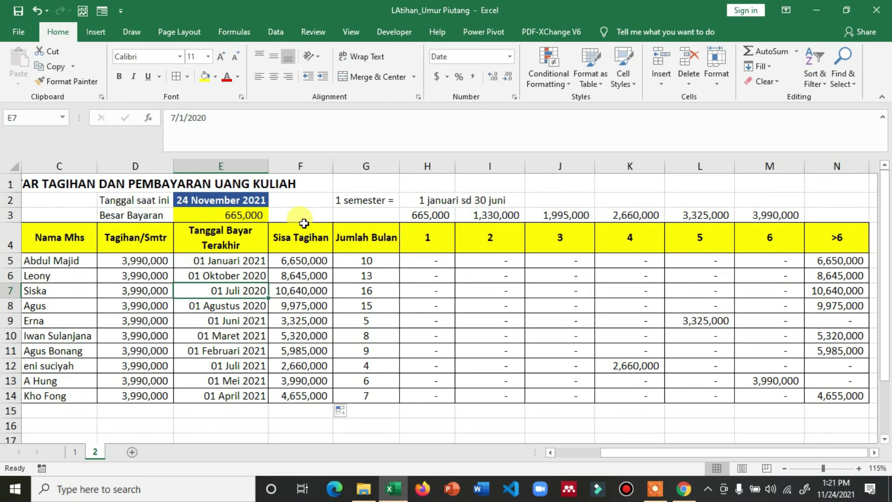
pyautogui.hotkey('ctrl', 'c')
pyautogui.press('Up')
pyautogui.press('Up')
pyautogui.press('Up')
pyautogui.press('Up')
pyautogui.press('Up')
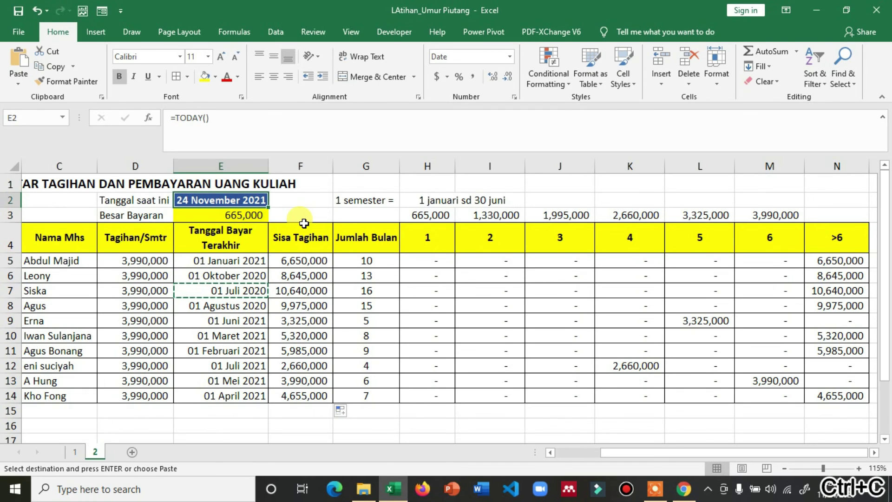
pyautogui.hotkey('ctrl', 'v')
# - Change the current date in E2 to 7/1/2021
pyautogui.press('F2')
pyautogui.press('Left')
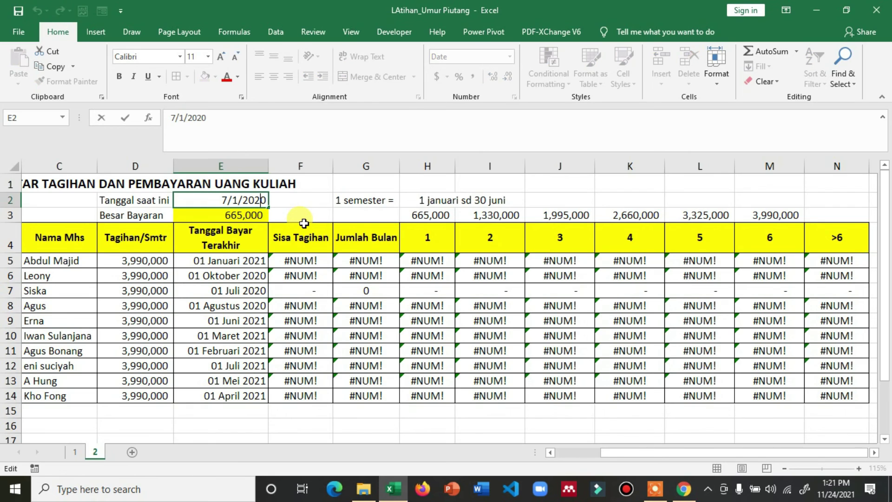
pyautogui.press('Return')
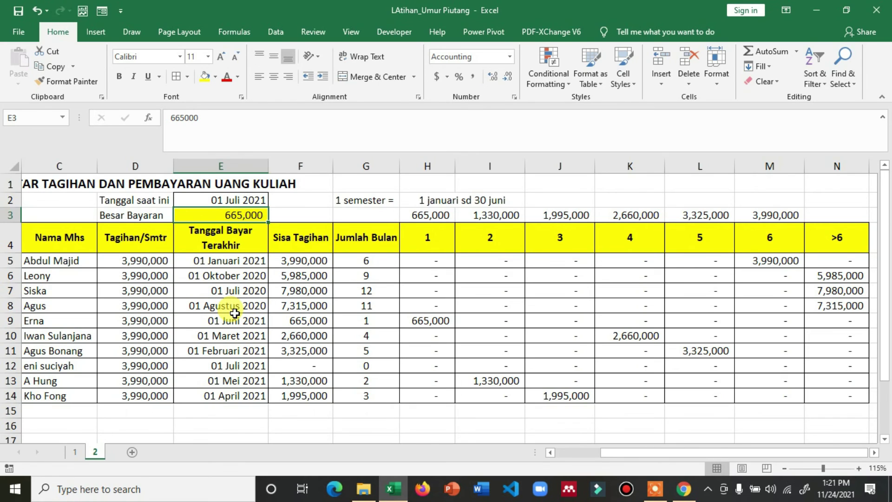
# - Change the last payment date in E12 to 4/1/2021
pyautogui.click(244, 370)
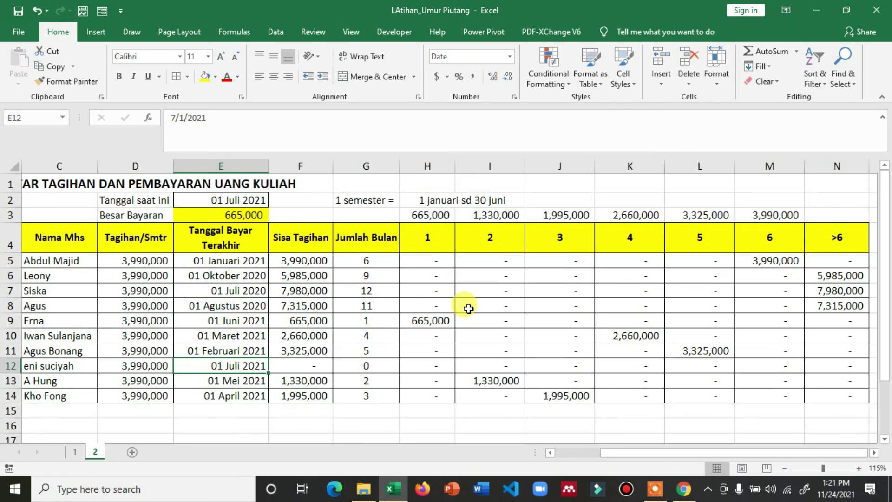
pyautogui.press('F2')
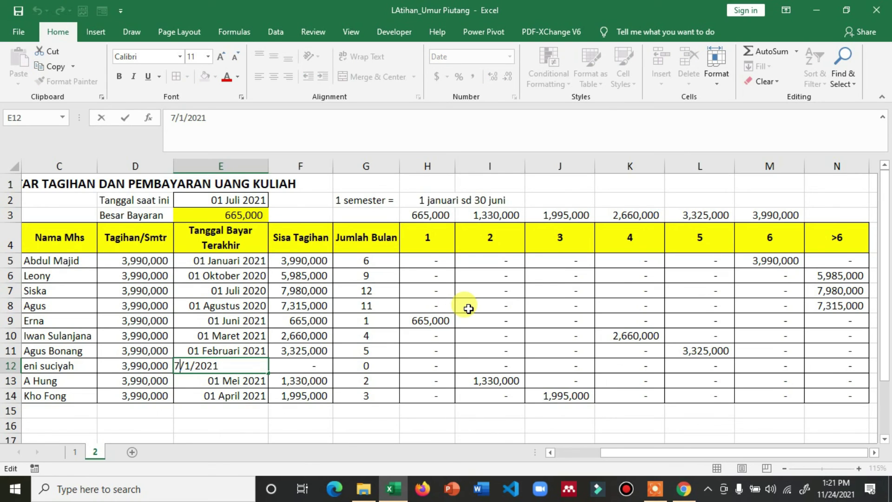
pyautogui.hotkey('shift', 'Left')
pyautogui.write('4')
pyautogui.hotkey('ctrl', 'Return')
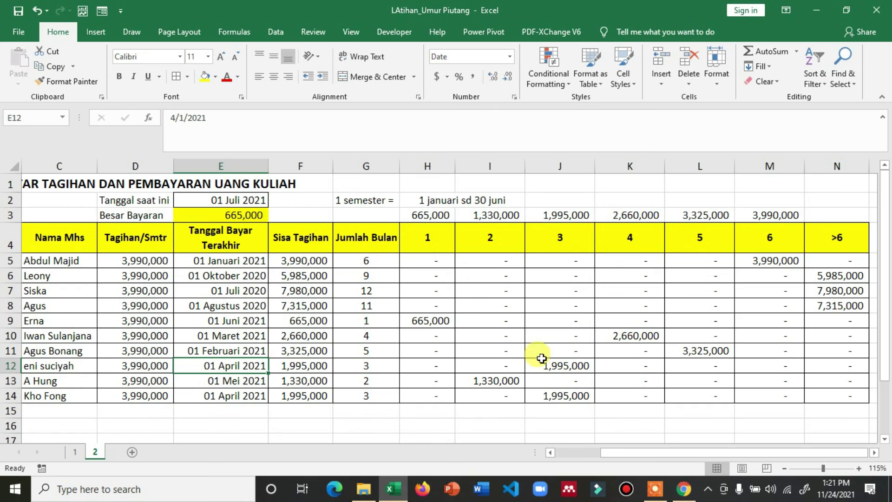
# - Compare the last payment date in E6 with the current date in E2 and set E6 to 6/1/2020
pyautogui.click(235, 274)
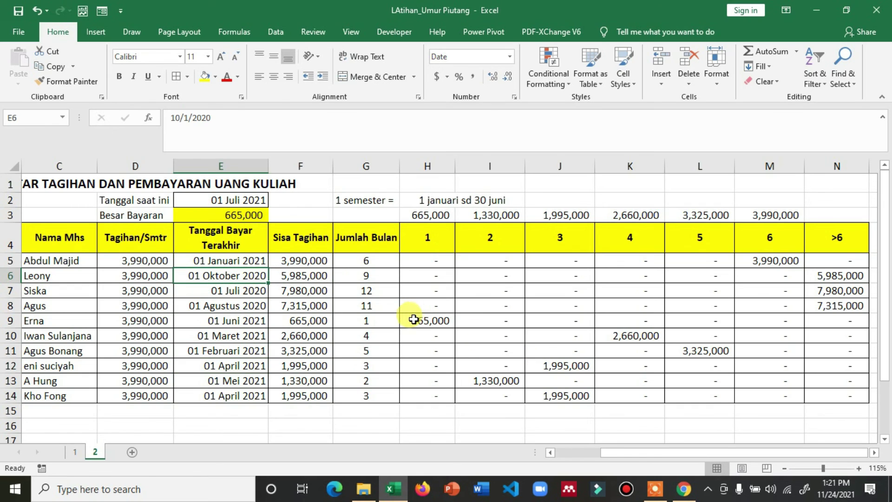
pyautogui.click(223, 199)
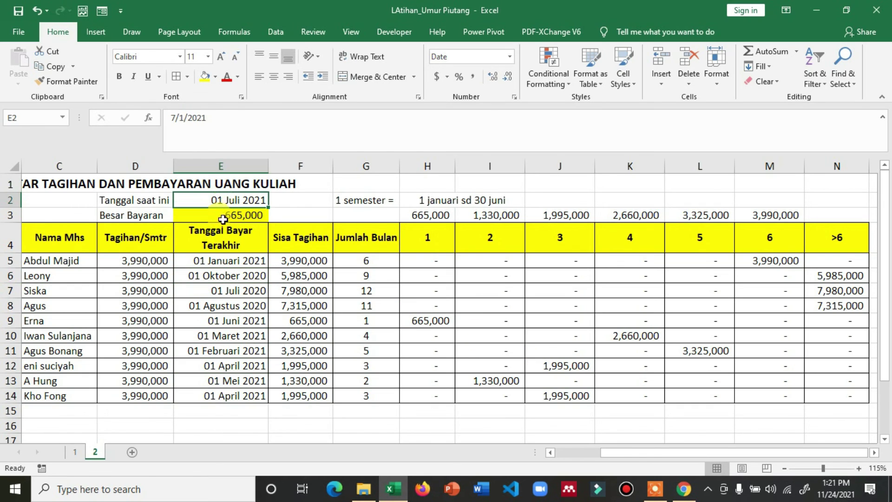
pyautogui.click(232, 278)
pyautogui.doubleClick(233, 276)
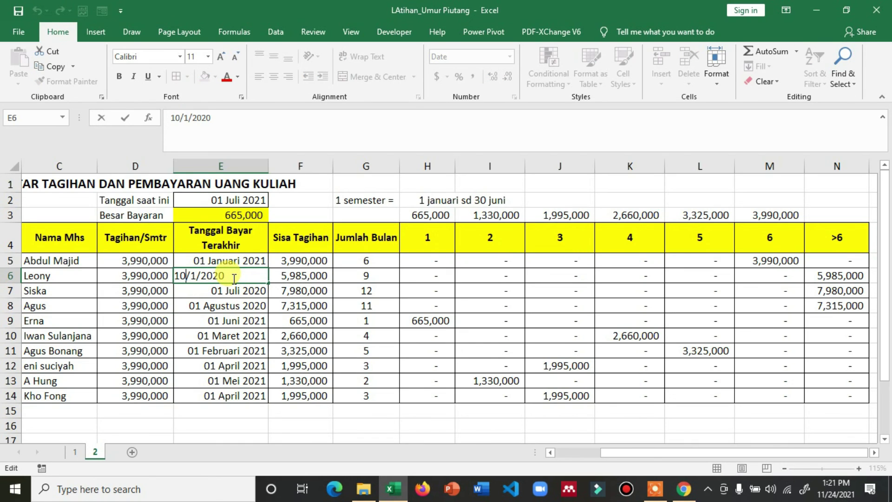
pyautogui.press('Home')
pyautogui.press('Right')
pyautogui.press('Right')
pyautogui.press('BackSpace')
pyautogui.press('BackSpace')
pyautogui.write('7')
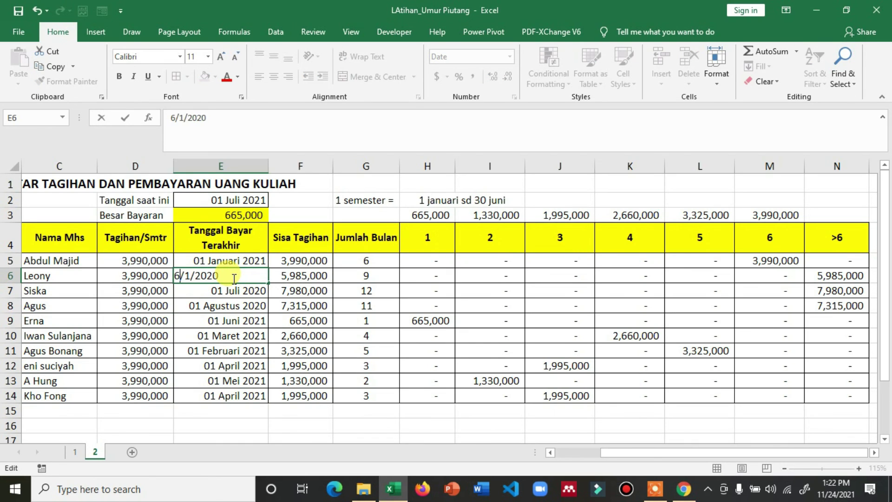
pyautogui.press('Return')
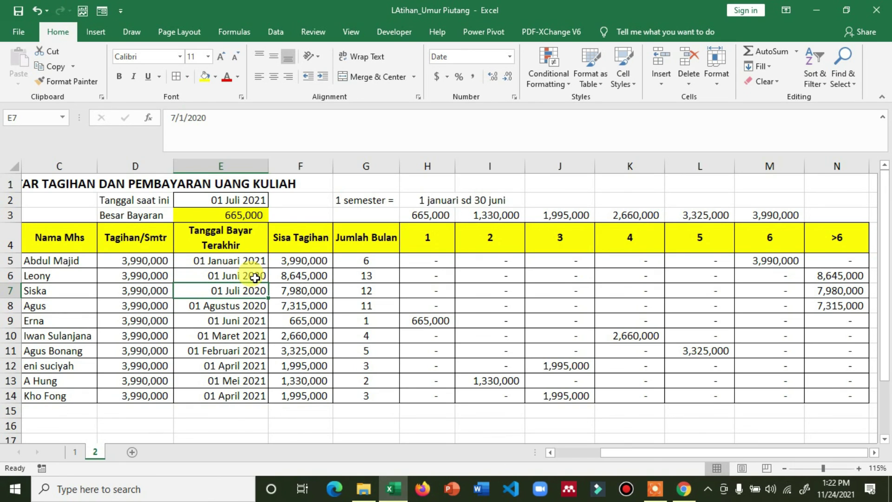
# - Correct the year of the last payment date in E6 so it reads 6/1/2021
pyautogui.click(255, 278)
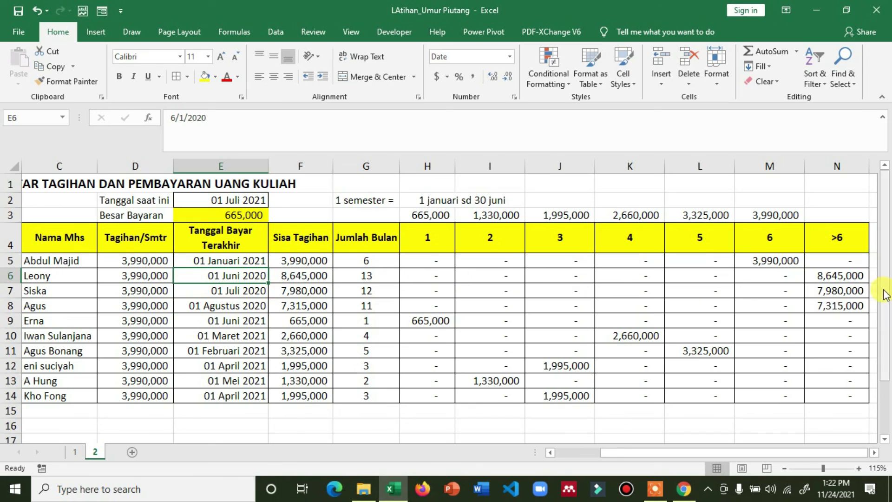
pyautogui.doubleClick(253, 276)
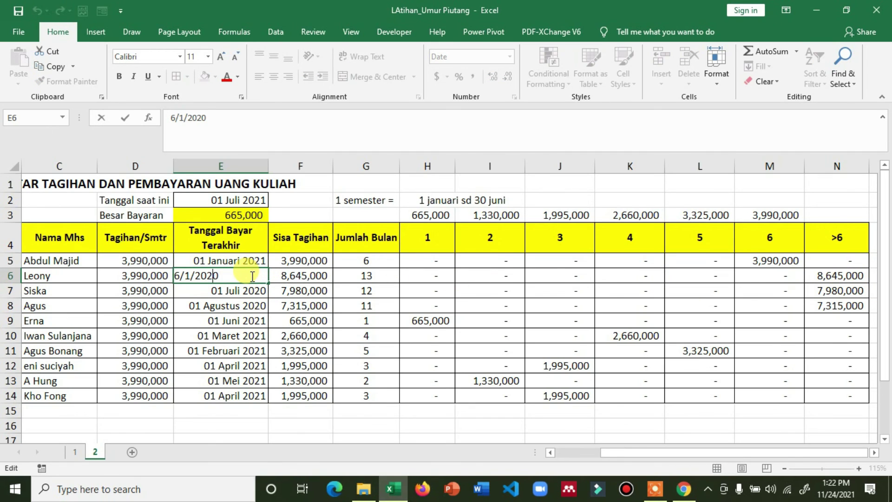
pyautogui.press('BackSpace')
pyautogui.write('11')
pyautogui.press('Return')
pyautogui.doubleClick(251, 276)
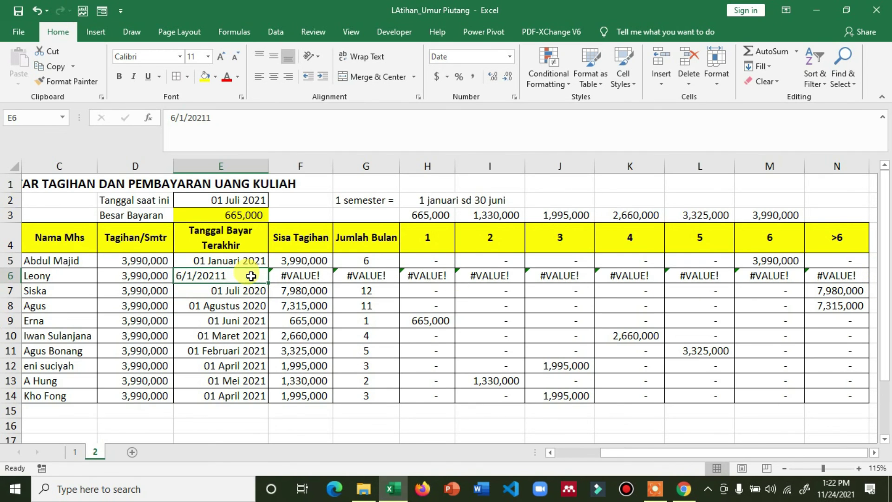
pyautogui.press('BackSpace')
pyautogui.press('Return')
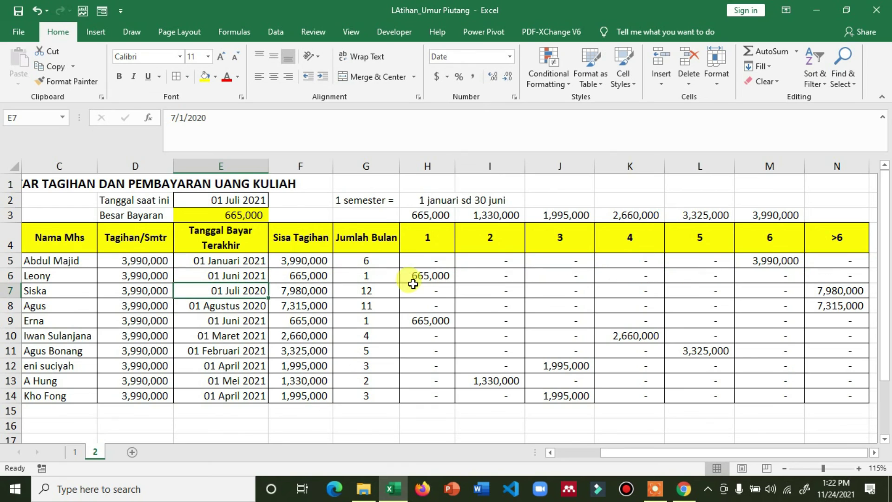
# - Compare the dates in E6 and E2 and inspect the one-month formula in H6
pyautogui.click(398, 276)
pyautogui.click(235, 276)
pyautogui.click(229, 200)
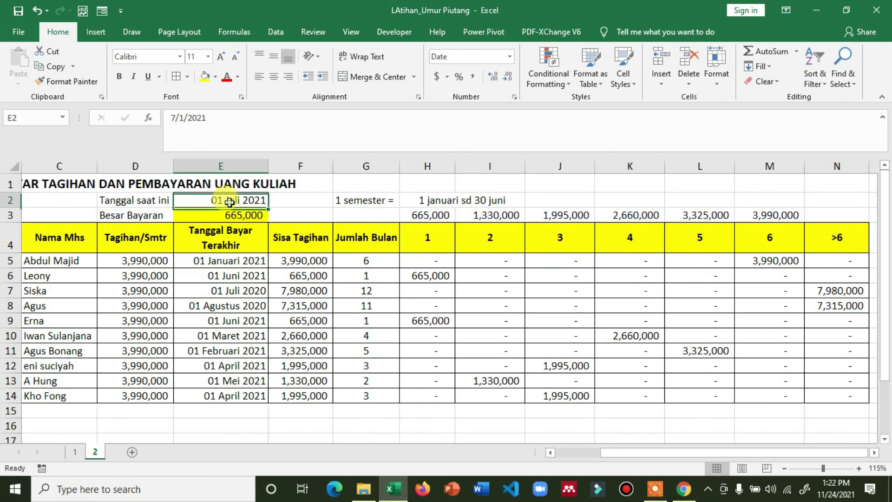
pyautogui.click(415, 276)
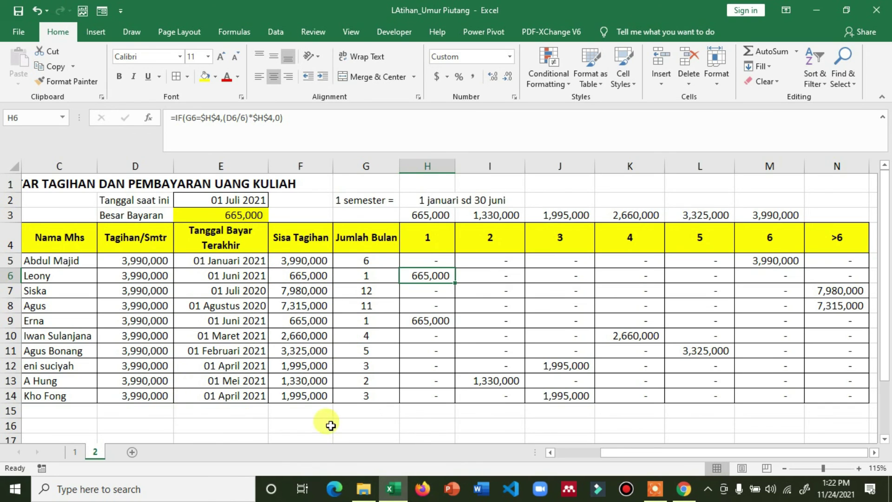
# - Review the last payment dates in column E, the month counts in G5:G14, and the formula in H5
pyautogui.moveTo(614, 455); pyautogui.dragTo(571, 456)
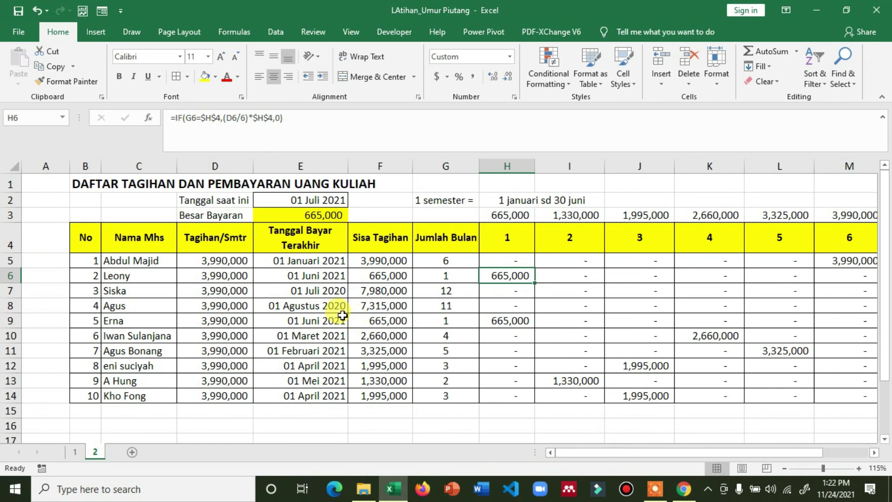
pyautogui.moveTo(324, 260); pyautogui.dragTo(317, 376)
pyautogui.moveTo(445, 260); pyautogui.dragTo(444, 390)
pyautogui.click(515, 263)
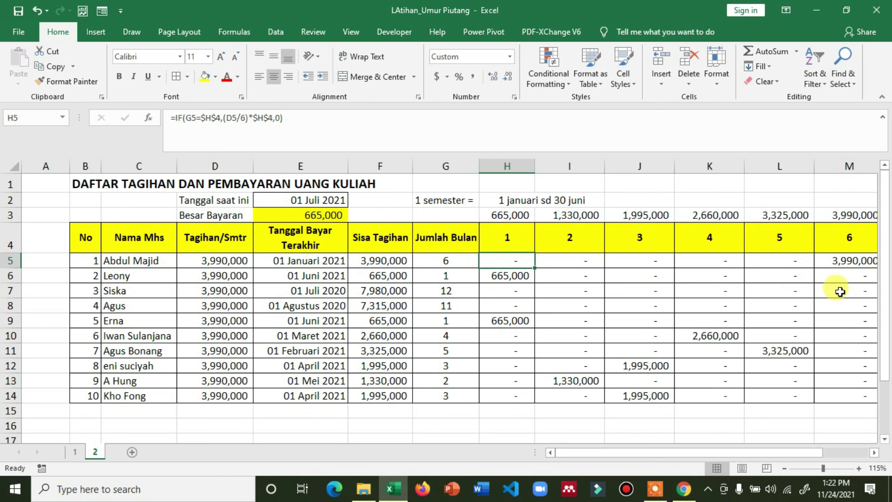
# - Change the last payment date in E5 to 5/1/2021 and check the two-month formula in I5
pyautogui.moveTo(685, 451); pyautogui.dragTo(697, 454)
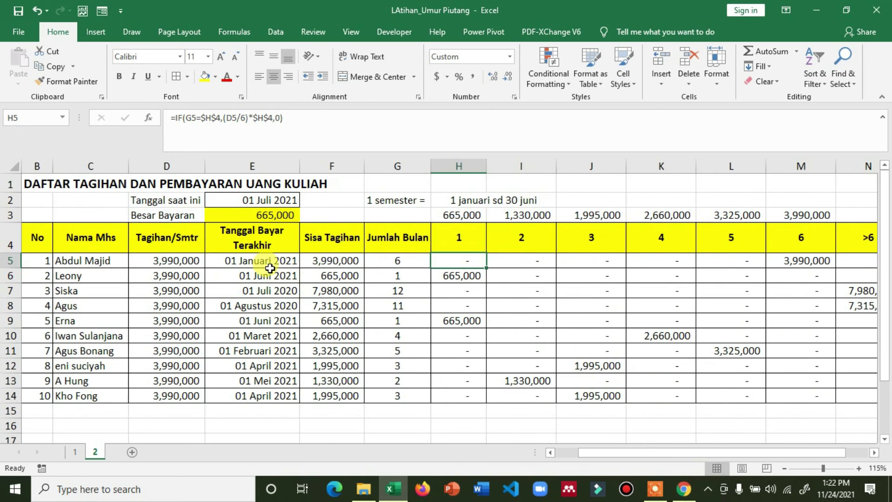
pyautogui.click(269, 265)
pyautogui.doubleClick(262, 268)
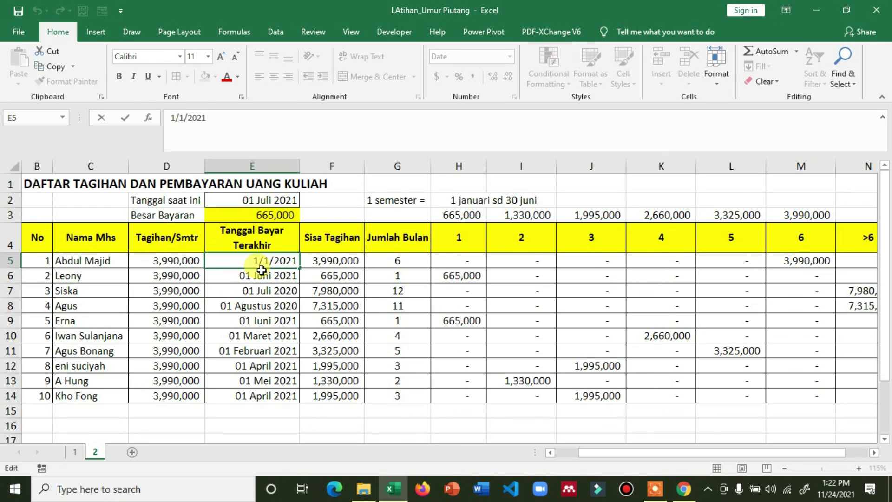
pyautogui.press('BackSpace')
pyautogui.write('5')
pyautogui.press('Return')
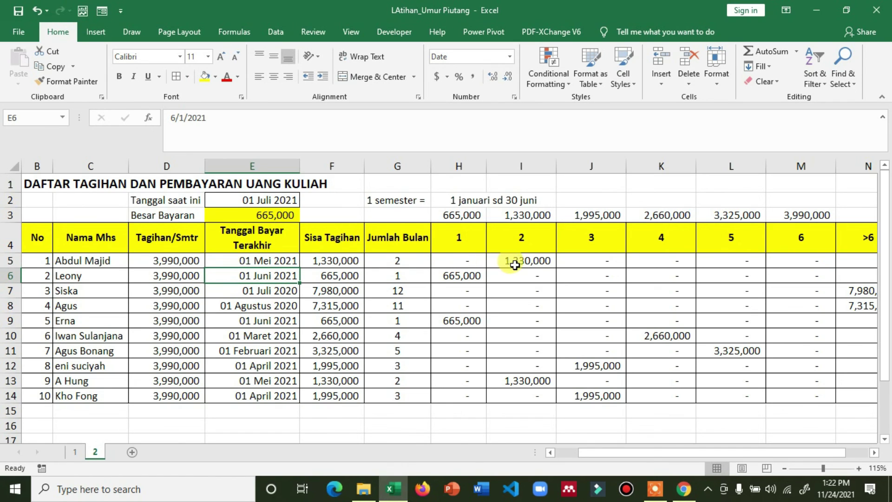
pyautogui.click(529, 263)
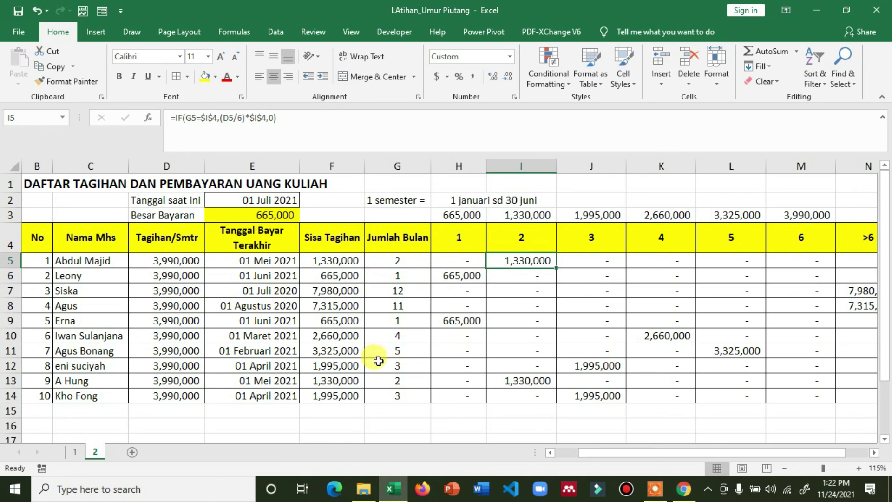
pyautogui.moveTo(589, 456); pyautogui.dragTo(576, 460)
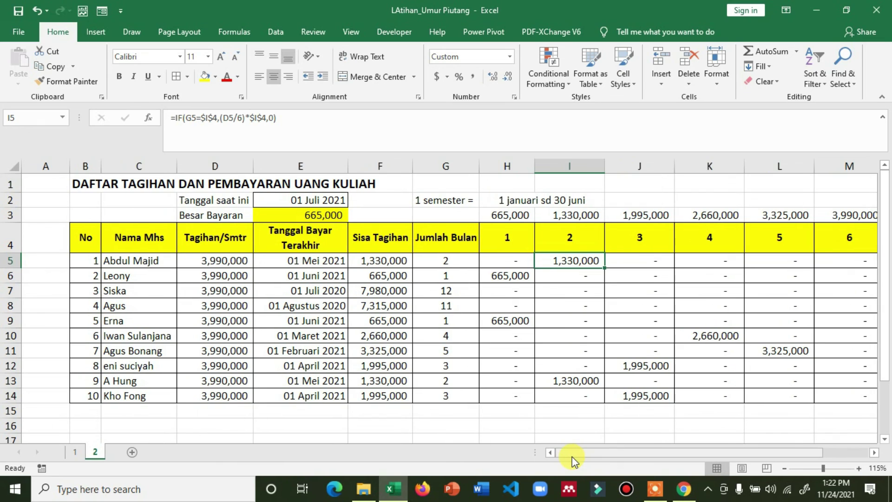